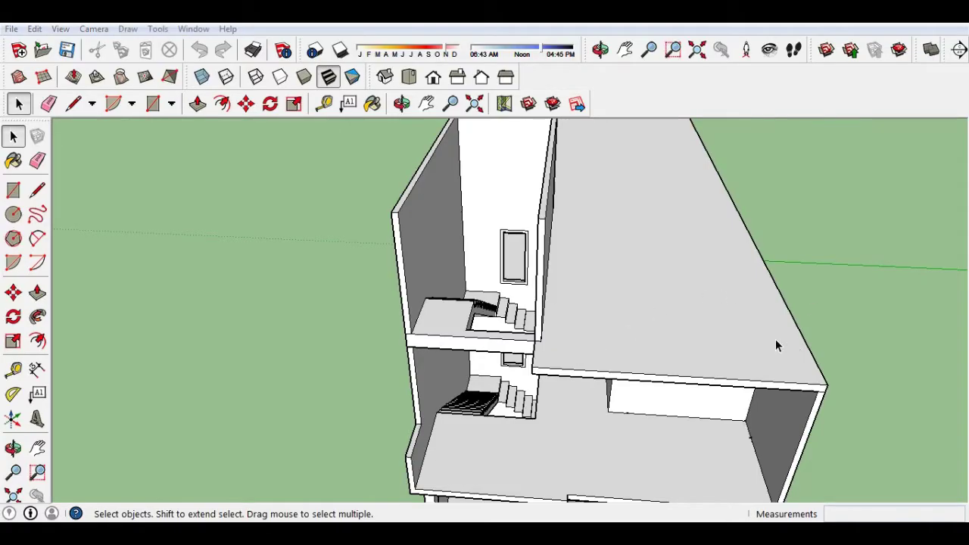
- Start a line at the corner of the stair landing
{"action": "mouse_move", "coordinate": [686, 287]}
{"action": "middle_mouse_down"}
{"action": "mouse_move", "coordinate": [370, 356]}
{"action": "mouse_move", "coordinate": [386, 360]}
{"action": "middle_mouse_up"}
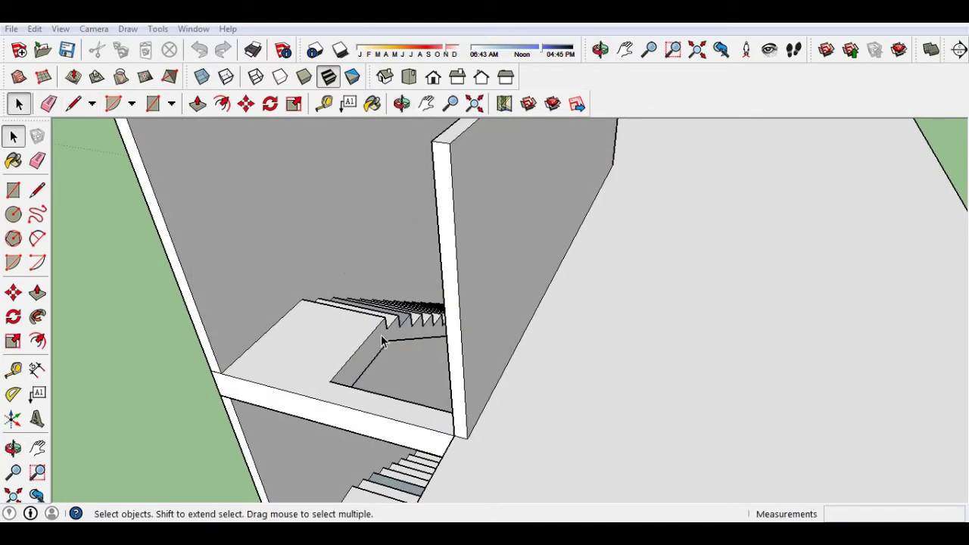
{"action": "key", "text": "l"}
{"action": "left_click", "coordinate": [386, 328]}
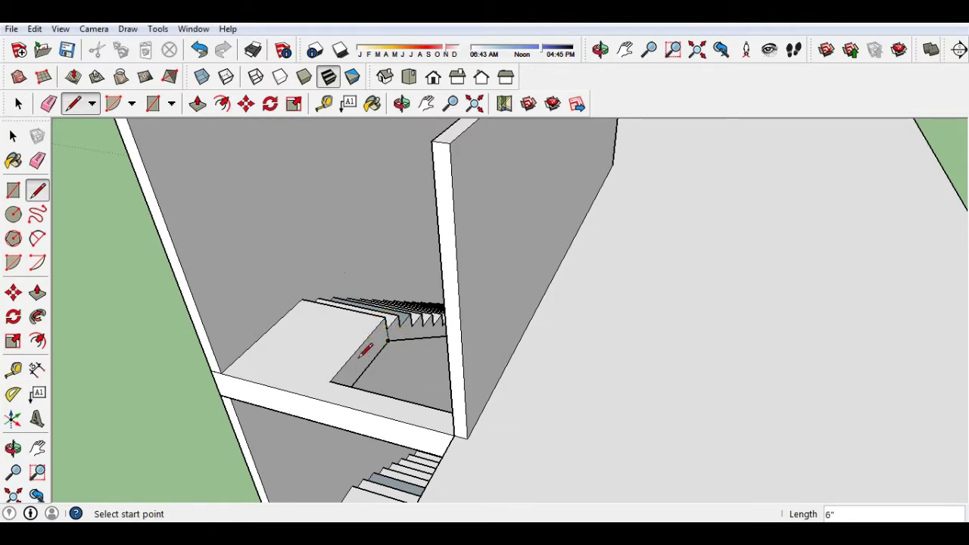
- Push up the face beside the lower flight by about 3' 4 5/16" into a wall
{"action": "mouse_move", "coordinate": [365, 350]}
{"action": "middle_mouse_down"}
{"action": "mouse_move", "coordinate": [448, 383]}
{"action": "mouse_move", "coordinate": [514, 384]}
{"action": "middle_mouse_up"}
{"action": "key", "text": "space"}
{"action": "key", "text": "o"}
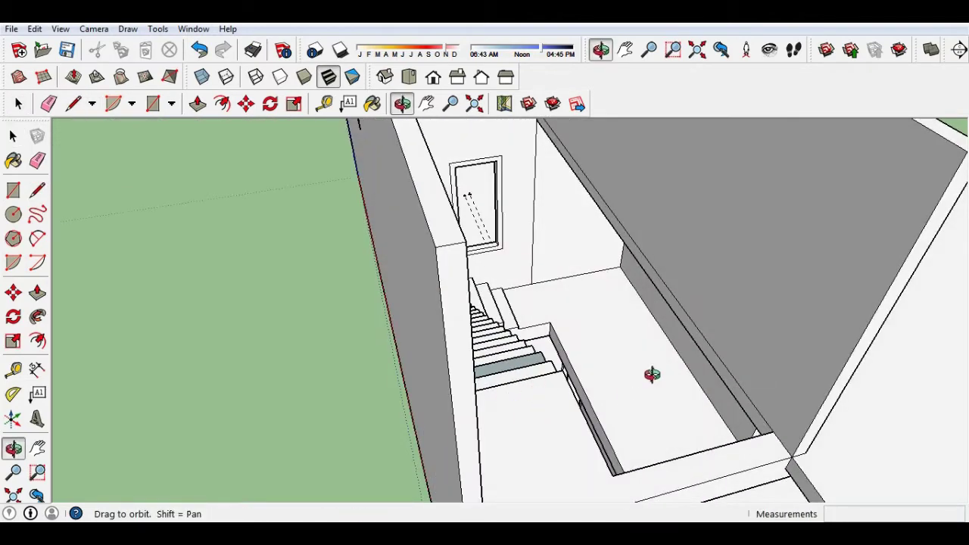
{"action": "left_click_drag", "start_coordinate": [652, 374], "coordinate": [580, 371]}
{"action": "key", "text": "space"}
{"action": "key", "text": "p"}
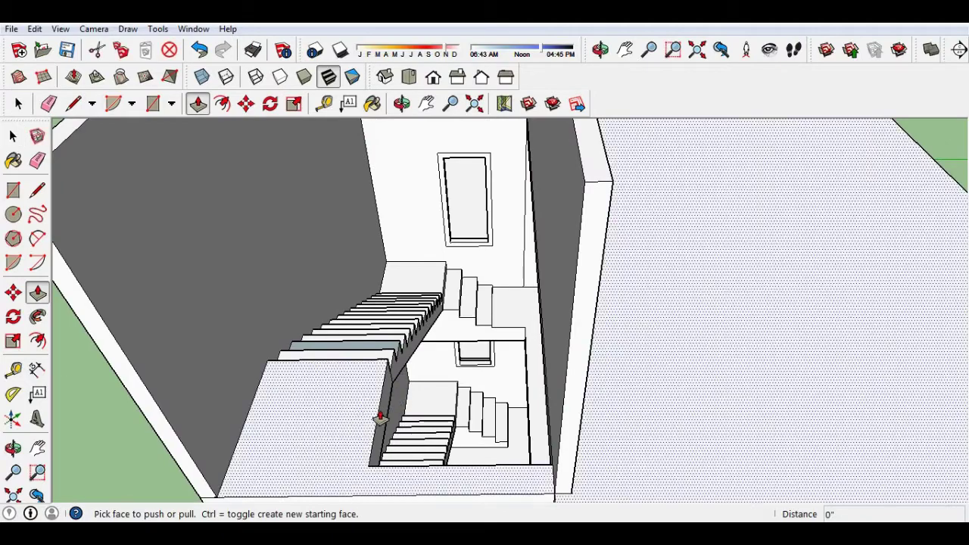
{"action": "left_click", "coordinate": [383, 421]}
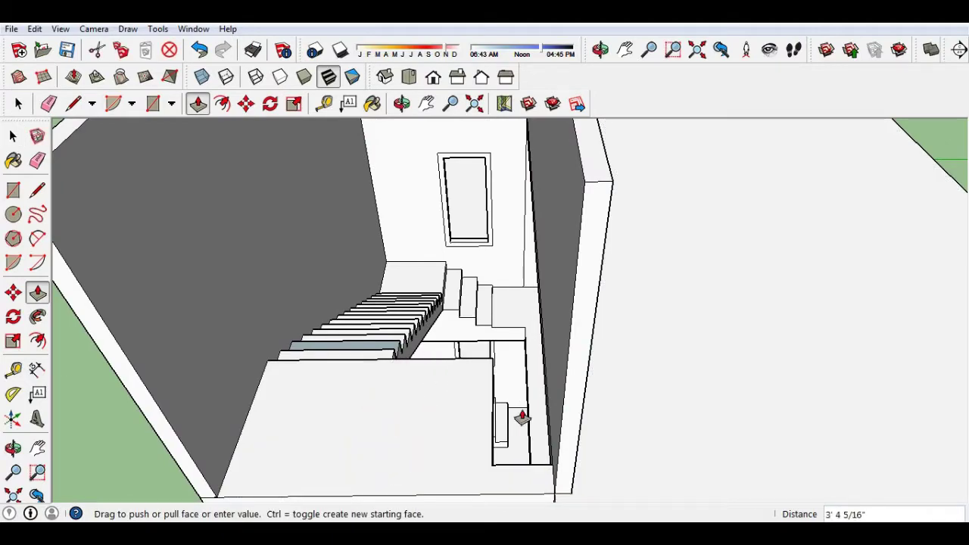
{"action": "left_click", "coordinate": [550, 417]}
- Erase the leftover edge and line the open strip between the upper landing and slab
{"action": "mouse_move", "coordinate": [497, 465]}
{"action": "middle_mouse_down"}
{"action": "mouse_move", "coordinate": [476, 331]}
{"action": "mouse_move", "coordinate": [489, 260]}
{"action": "mouse_move", "coordinate": [454, 201]}
{"action": "mouse_move", "coordinate": [402, 190]}
{"action": "middle_mouse_up"}
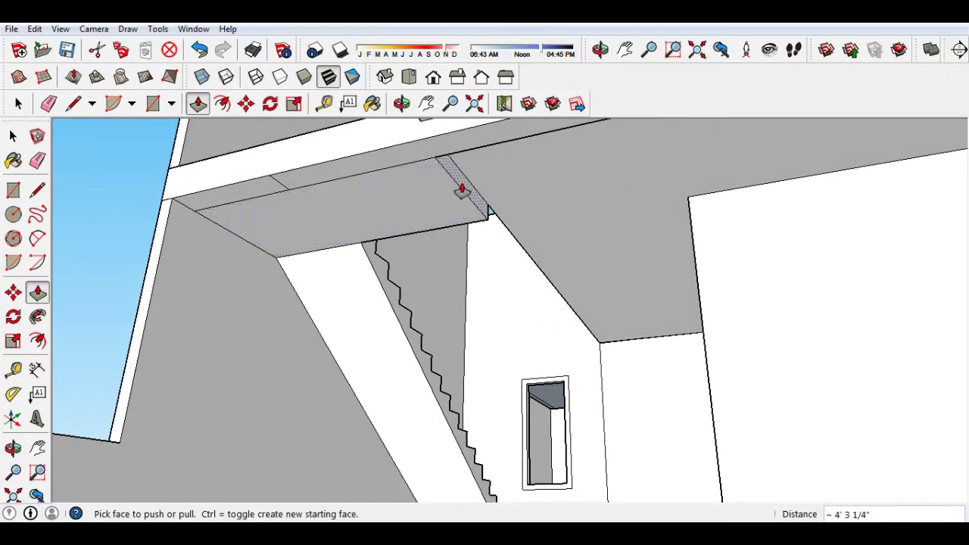
{"action": "key", "text": "e"}
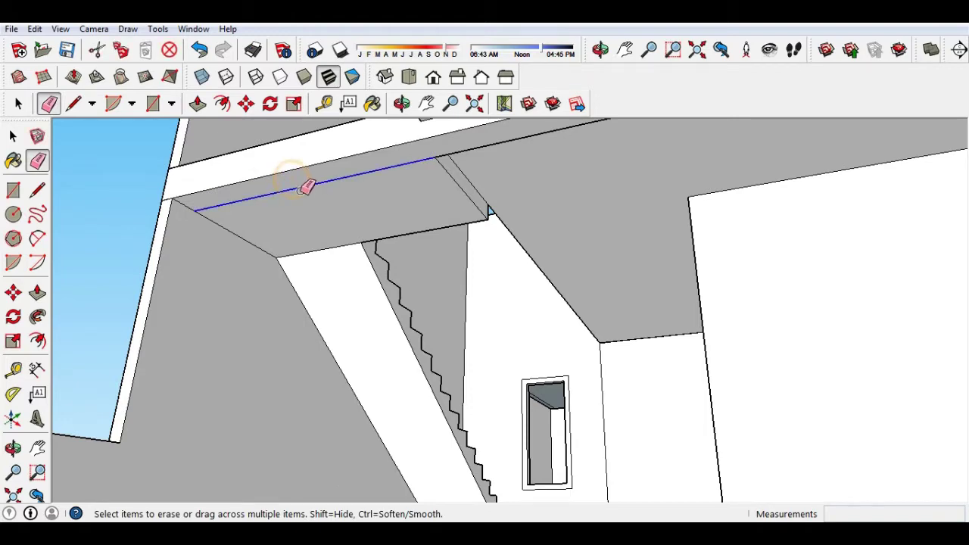
{"action": "mouse_move", "coordinate": [375, 218]}
{"action": "middle_mouse_down"}
{"action": "mouse_move", "coordinate": [402, 277]}
{"action": "mouse_move", "coordinate": [493, 320]}
{"action": "mouse_move", "coordinate": [502, 368]}
{"action": "mouse_move", "coordinate": [480, 400]}
{"action": "mouse_move", "coordinate": [328, 391]}
{"action": "mouse_move", "coordinate": [496, 411]}
{"action": "mouse_move", "coordinate": [562, 224]}
{"action": "middle_mouse_up"}
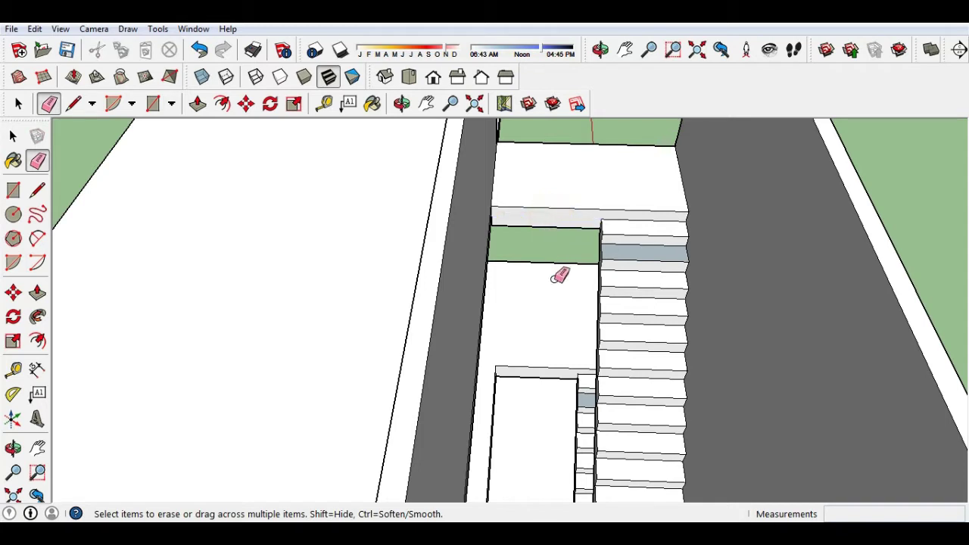
{"action": "key", "text": "l"}
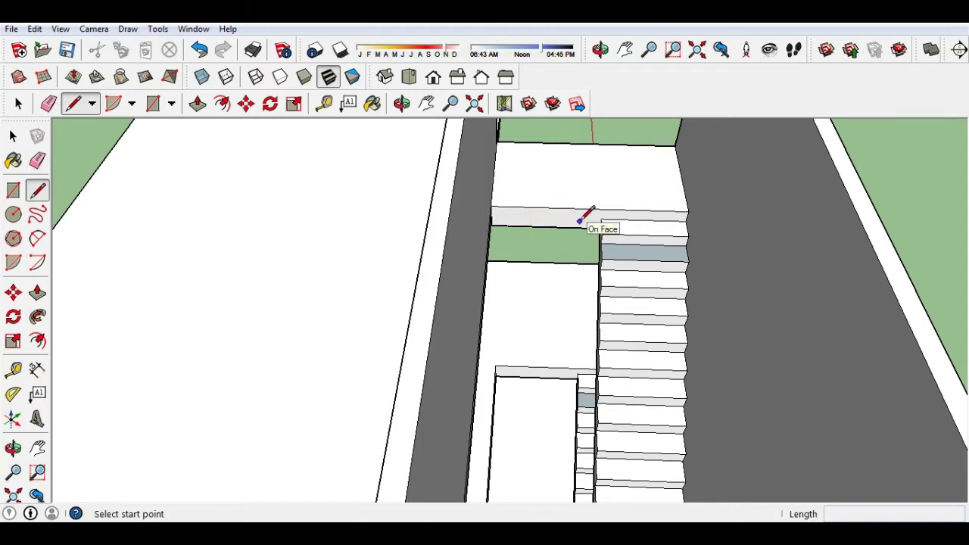
{"action": "scroll", "coordinate": [583, 227], "scroll_direction": "up", "scroll_amount": 2}
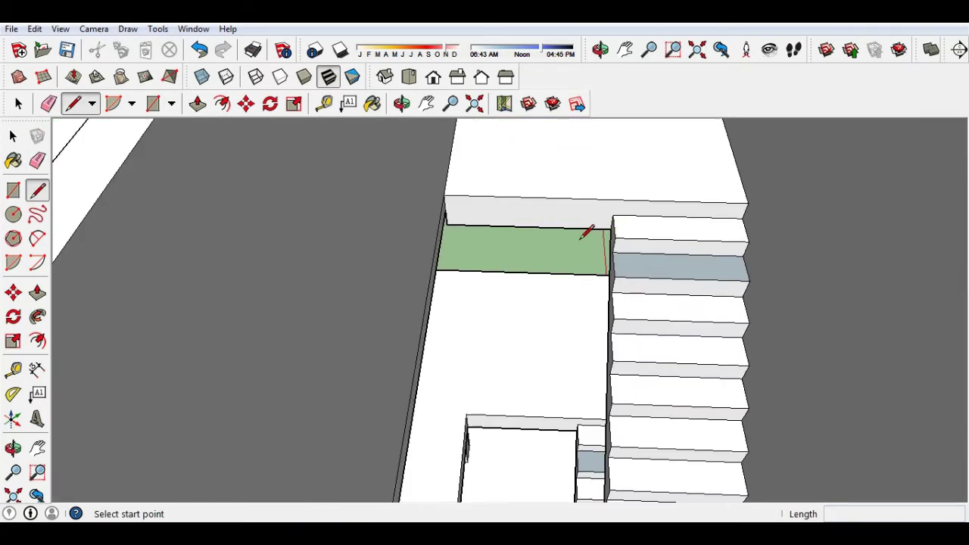
{"action": "mouse_move", "coordinate": [590, 358]}
{"action": "middle_mouse_down"}
{"action": "mouse_move", "coordinate": [562, 391]}
{"action": "mouse_move", "coordinate": [604, 359]}
{"action": "mouse_move", "coordinate": [580, 253]}
{"action": "mouse_move", "coordinate": [182, 329]}
{"action": "middle_mouse_up"}
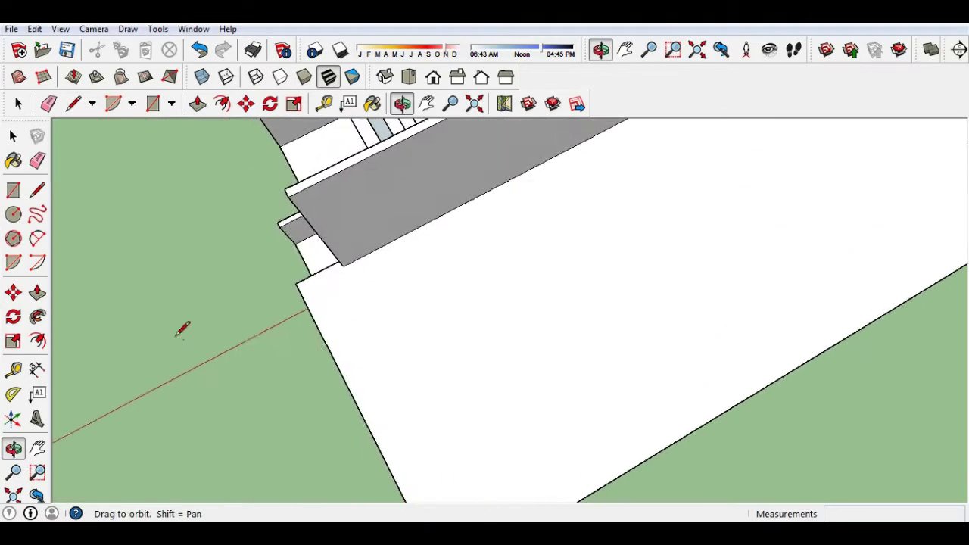
{"action": "scroll", "coordinate": [369, 322], "scroll_direction": "up", "scroll_amount": 2}
{"action": "mouse_move", "coordinate": [363, 328]}
{"action": "middle_mouse_down"}
{"action": "mouse_move", "coordinate": [368, 379]}
{"action": "mouse_move", "coordinate": [396, 363]}
{"action": "mouse_move", "coordinate": [541, 348]}
{"action": "mouse_move", "coordinate": [279, 377]}
{"action": "mouse_move", "coordinate": [573, 379]}
{"action": "mouse_move", "coordinate": [555, 270]}
{"action": "middle_mouse_up"}
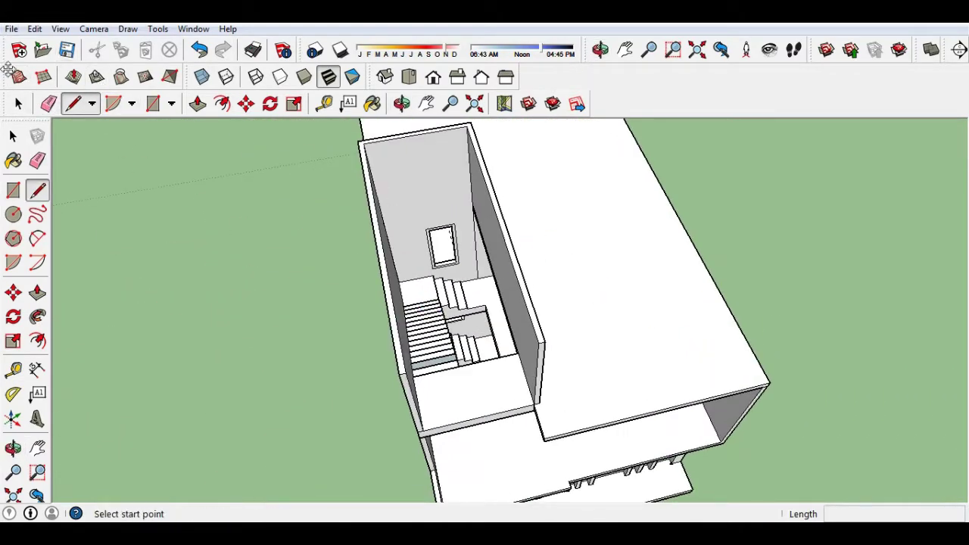
- Select only the stair room's side wall facing the main roof, checking it from several sides
{"action": "key", "text": "space"}
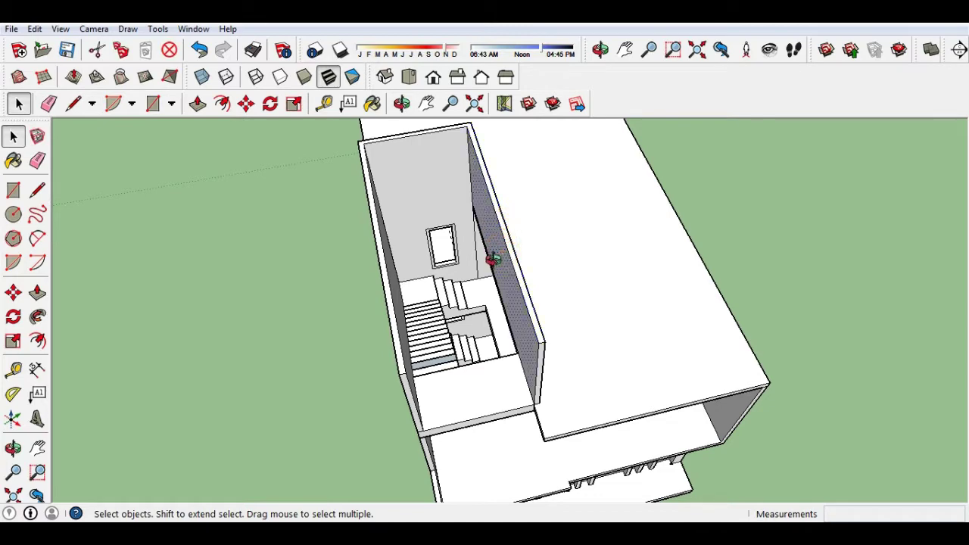
{"action": "mouse_move", "coordinate": [492, 259]}
{"action": "middle_mouse_down"}
{"action": "mouse_move", "coordinate": [435, 274]}
{"action": "mouse_move", "coordinate": [433, 313]}
{"action": "middle_mouse_up"}
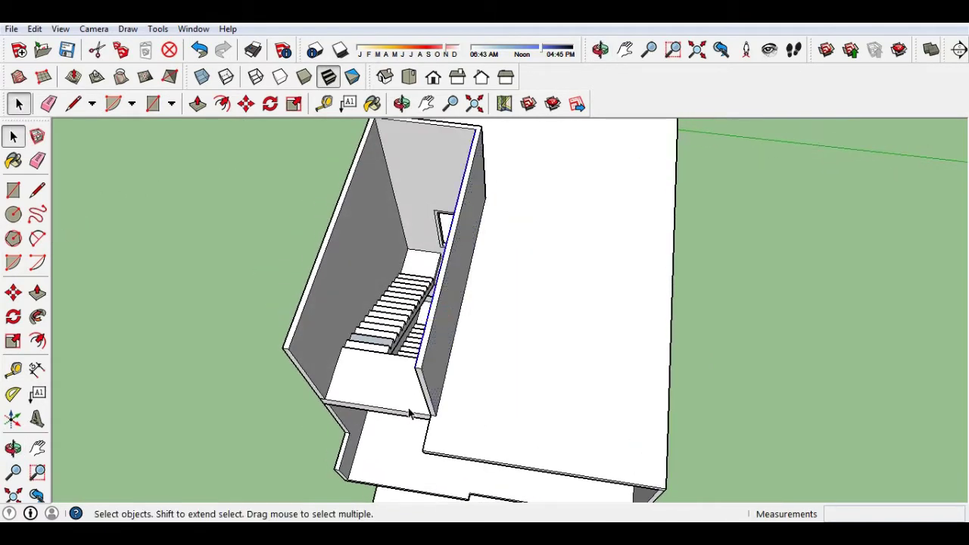
{"action": "mouse_move", "coordinate": [408, 413]}
{"action": "middle_mouse_down"}
{"action": "mouse_move", "coordinate": [454, 334]}
{"action": "mouse_move", "coordinate": [669, 311]}
{"action": "middle_mouse_up"}
{"action": "scroll", "coordinate": [457, 331], "scroll_direction": "up", "scroll_amount": 2}
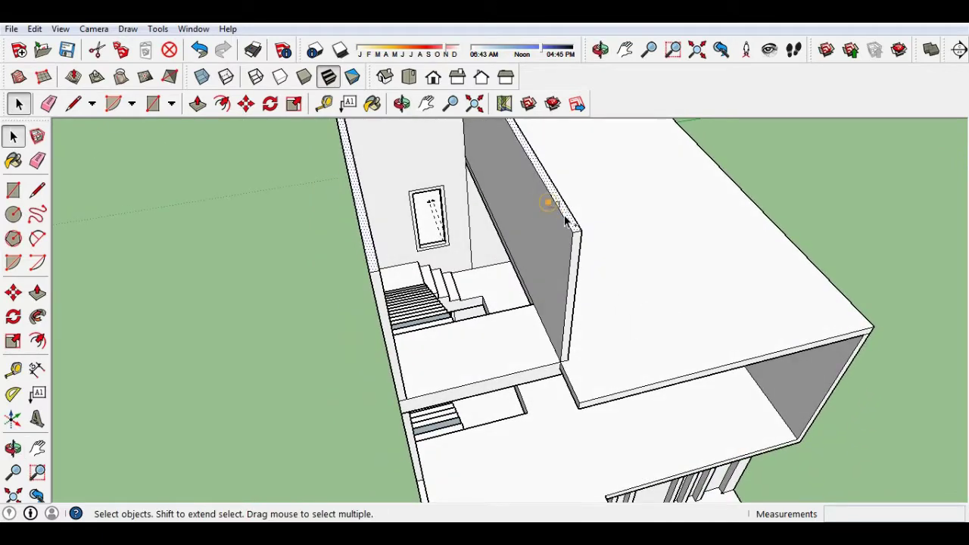
{"action": "triple_click", "coordinate": [575, 246]}
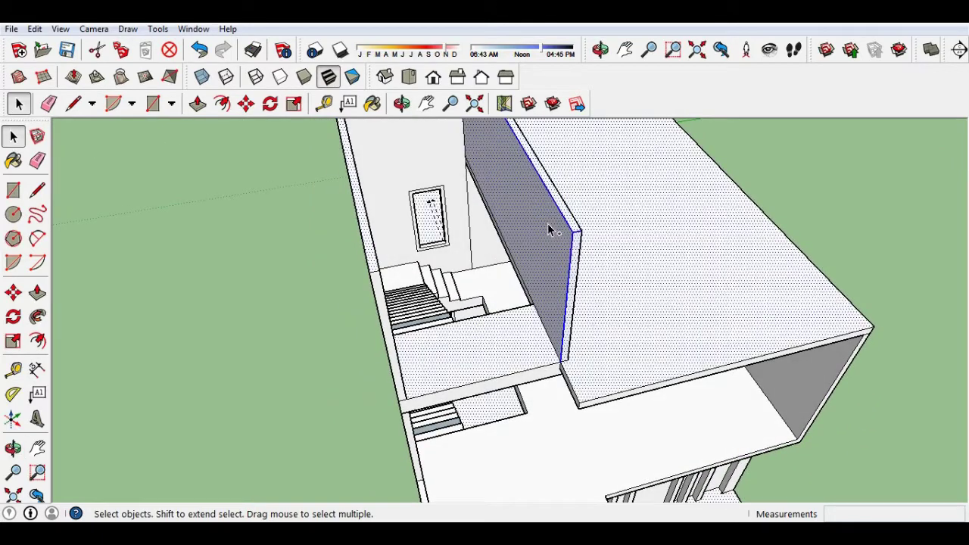
{"action": "left_click", "coordinate": [568, 280]}
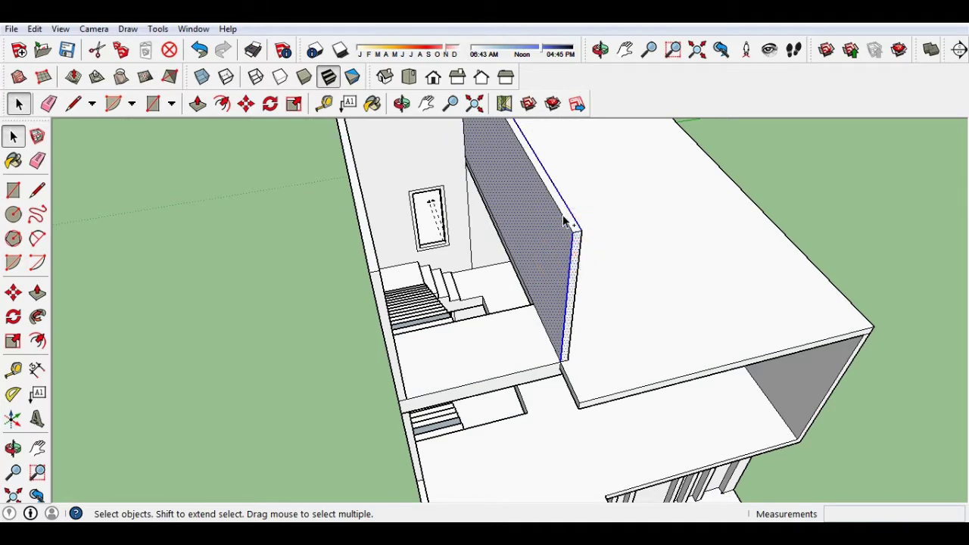
{"action": "middle_click_drag", "start_coordinate": [572, 259], "coordinate": [436, 239]}
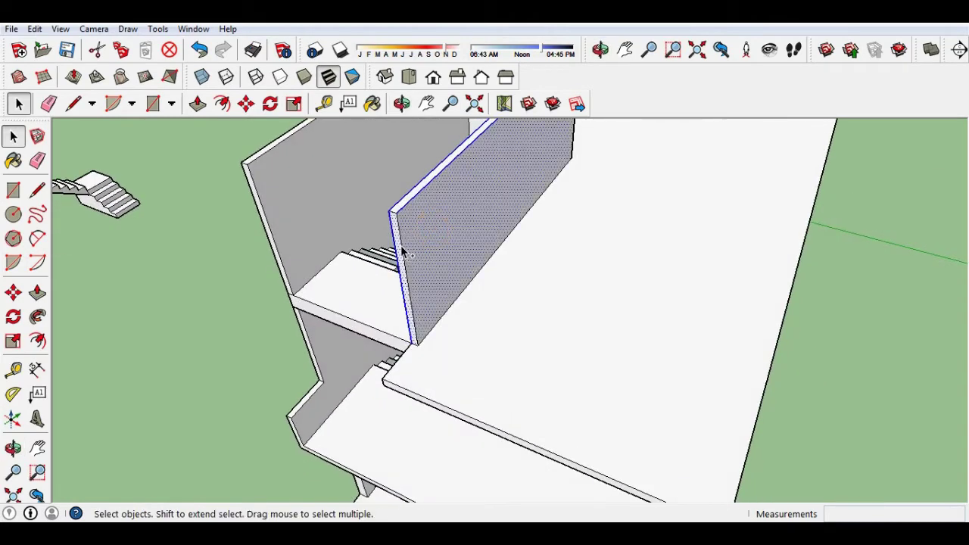
{"action": "mouse_move", "coordinate": [410, 203]}
{"action": "middle_mouse_down"}
{"action": "mouse_move", "coordinate": [422, 232]}
{"action": "mouse_move", "coordinate": [299, 232]}
{"action": "middle_mouse_up"}
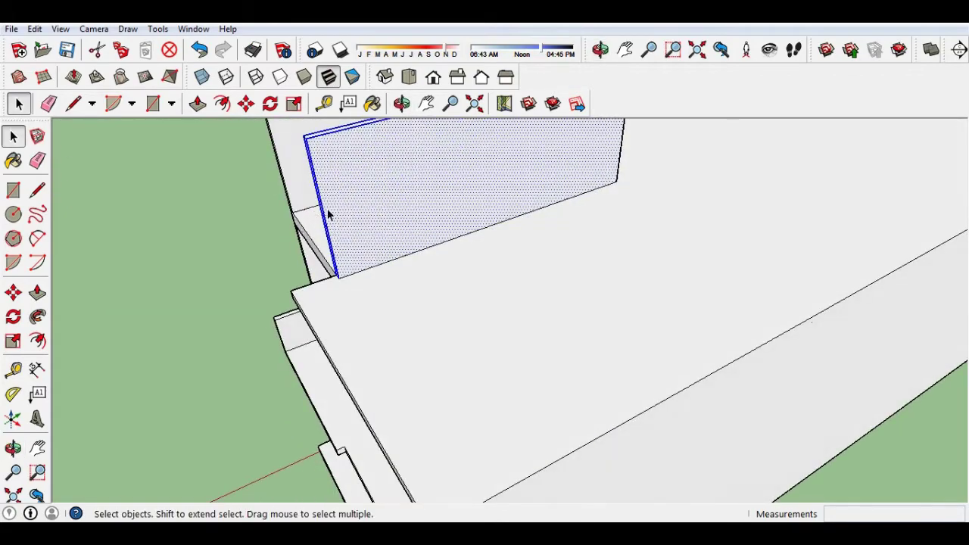
{"action": "mouse_move", "coordinate": [520, 203]}
{"action": "middle_mouse_down"}
{"action": "mouse_move", "coordinate": [199, 190]}
{"action": "mouse_move", "coordinate": [805, 235]}
{"action": "mouse_move", "coordinate": [595, 264]}
{"action": "middle_mouse_up"}
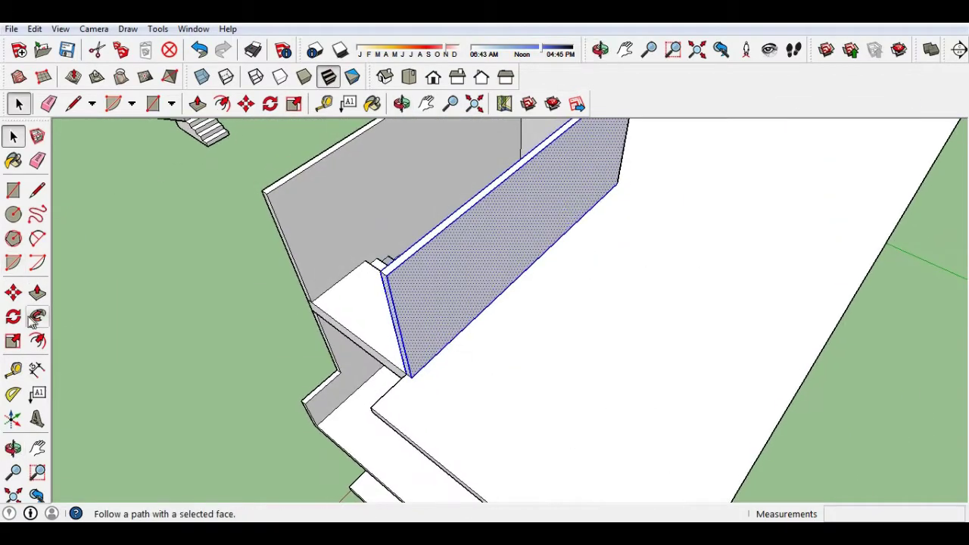
{"action": "left_click", "coordinate": [13, 292]}
{"action": "mouse_move", "coordinate": [410, 378]}
{"action": "middle_mouse_down"}
{"action": "mouse_move", "coordinate": [555, 356]}
{"action": "mouse_move", "coordinate": [551, 259]}
{"action": "mouse_move", "coordinate": [567, 285]}
{"action": "mouse_move", "coordinate": [562, 278]}
{"action": "middle_mouse_up"}
- Copy the stair-room side wall 4' along the main roof slab
{"action": "left_click", "coordinate": [563, 280]}
{"action": "key", "text": "ctrl"}
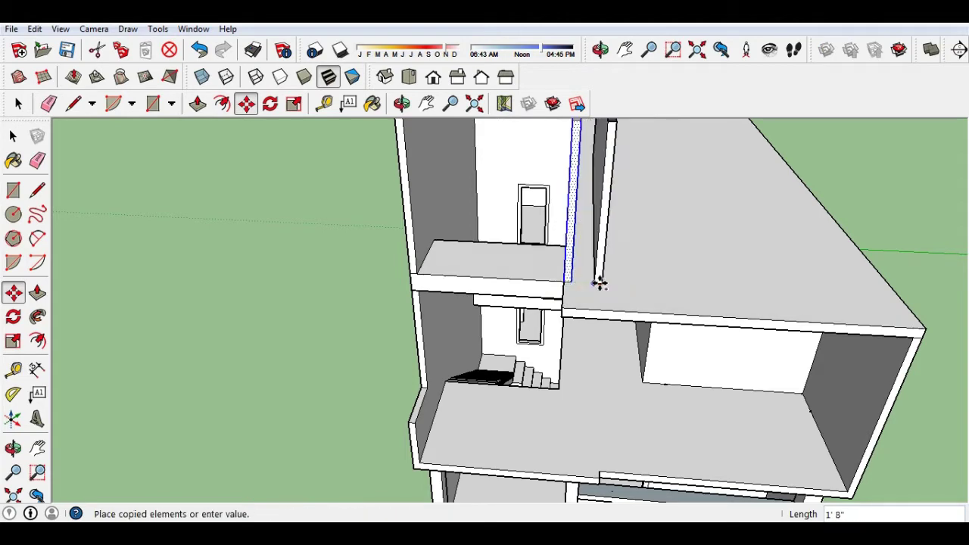
{"action": "mouse_move", "coordinate": [647, 283]}
{"action": "middle_mouse_down"}
{"action": "mouse_move", "coordinate": [605, 222]}
{"action": "mouse_move", "coordinate": [636, 194]}
{"action": "middle_mouse_up"}
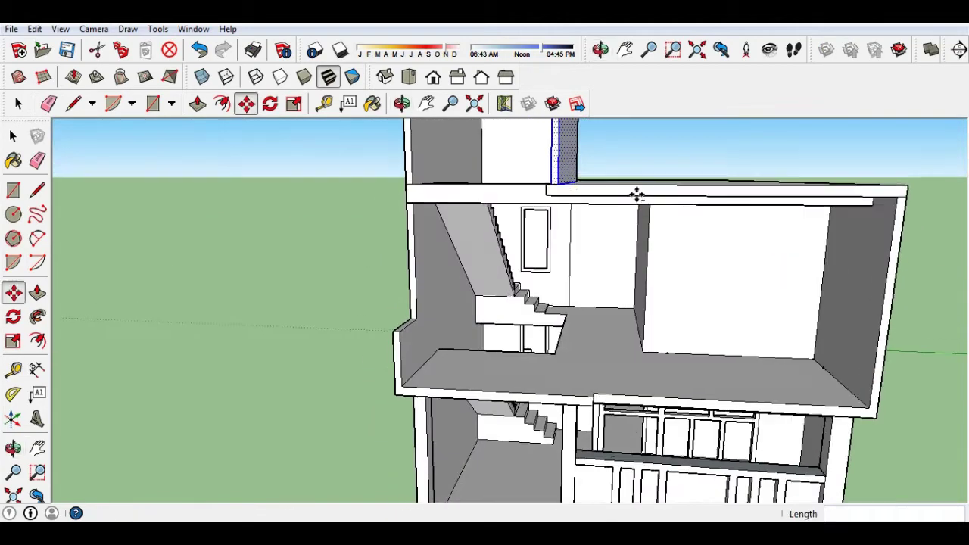
{"action": "scroll", "coordinate": [653, 217], "scroll_direction": "down", "scroll_amount": 2}
{"action": "scroll", "coordinate": [643, 295], "scroll_direction": "down", "scroll_amount": 2}
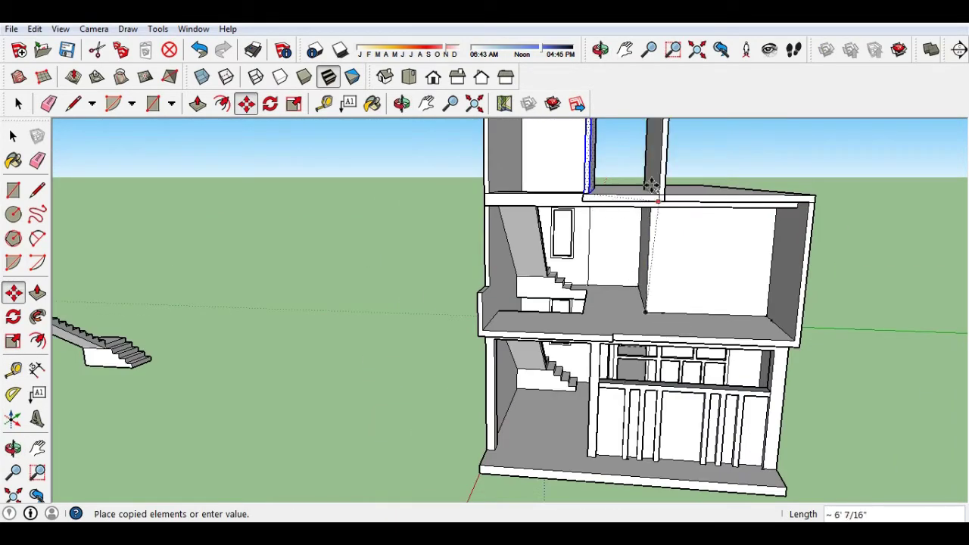
{"action": "middle_click_drag", "start_coordinate": [651, 174], "coordinate": [631, 331]}
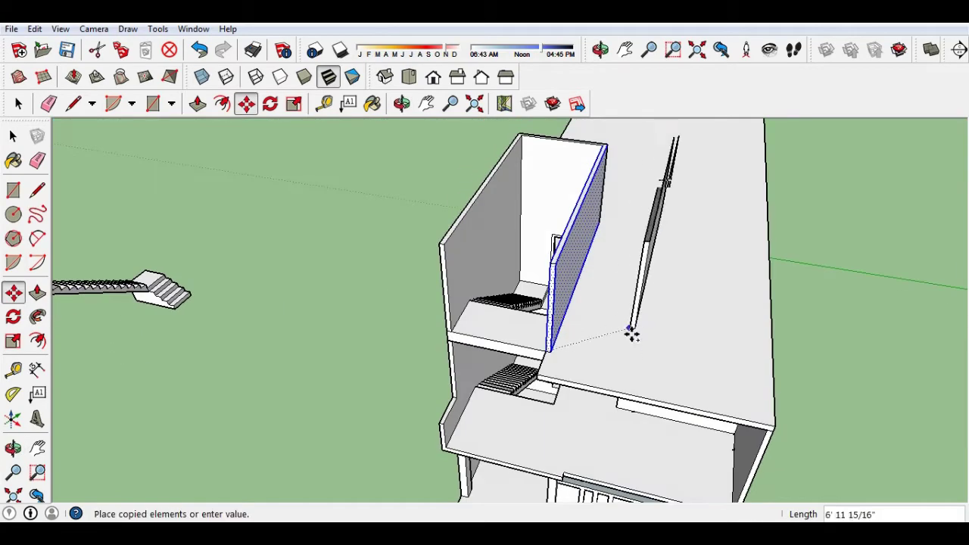
{"action": "mouse_move", "coordinate": [623, 370]}
{"action": "middle_mouse_down"}
{"action": "mouse_move", "coordinate": [659, 379]}
{"action": "mouse_move", "coordinate": [666, 329]}
{"action": "middle_mouse_up"}
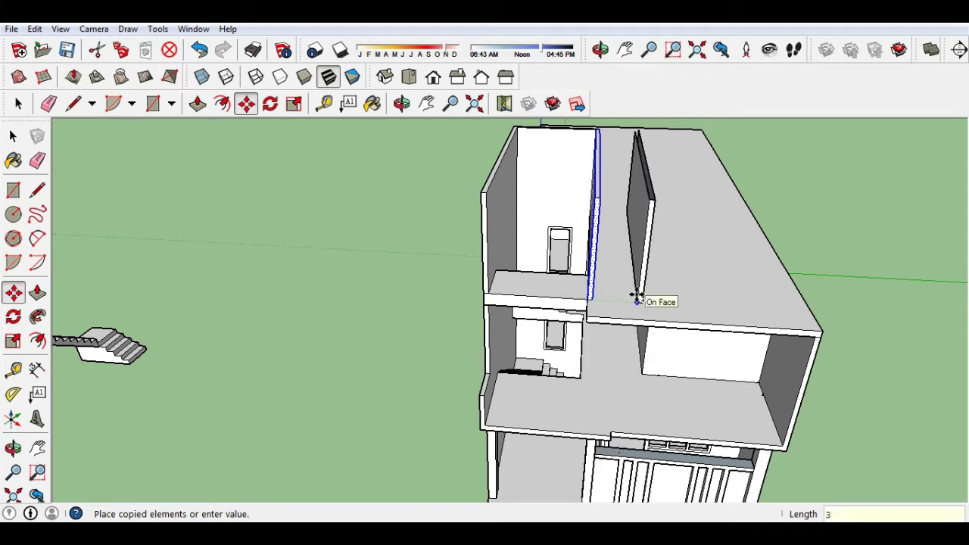
{"action": "key", "text": "Return"}
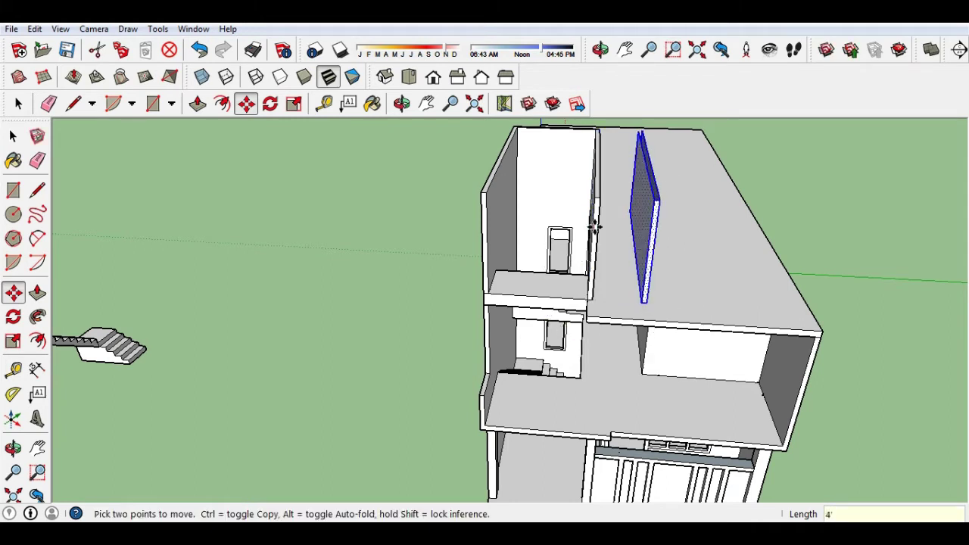
{"action": "key", "text": "space"}
- Erase the edge along the landing, then undo that erasure
{"action": "key", "text": "e"}
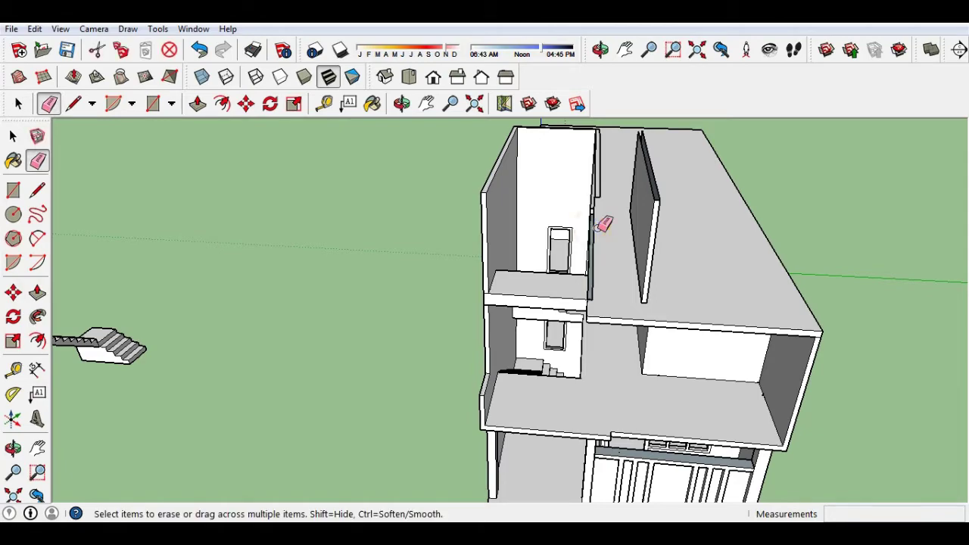
{"action": "scroll", "coordinate": [601, 185], "scroll_direction": "up", "scroll_amount": 3}
{"action": "mouse_move", "coordinate": [601, 185]}
{"action": "middle_mouse_down"}
{"action": "mouse_move", "coordinate": [497, 213]}
{"action": "mouse_move", "coordinate": [450, 210]}
{"action": "middle_mouse_up"}
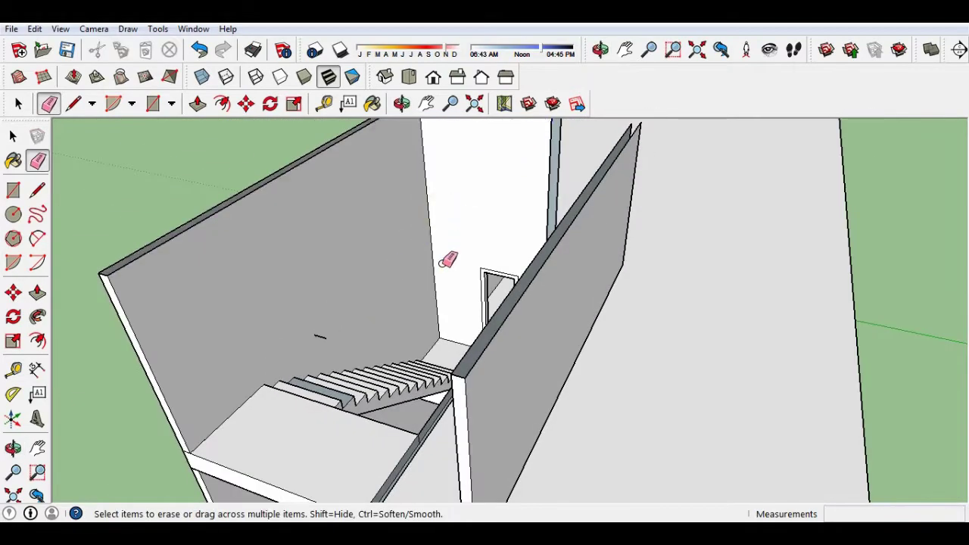
{"action": "scroll", "coordinate": [359, 351], "scroll_direction": "up", "scroll_amount": 2}
{"action": "scroll", "coordinate": [453, 378], "scroll_direction": "up", "scroll_amount": 2}
{"action": "mouse_move", "coordinate": [452, 379]}
{"action": "middle_mouse_down"}
{"action": "mouse_move", "coordinate": [277, 320]}
{"action": "mouse_move", "coordinate": [601, 409]}
{"action": "mouse_move", "coordinate": [623, 389]}
{"action": "middle_mouse_up"}
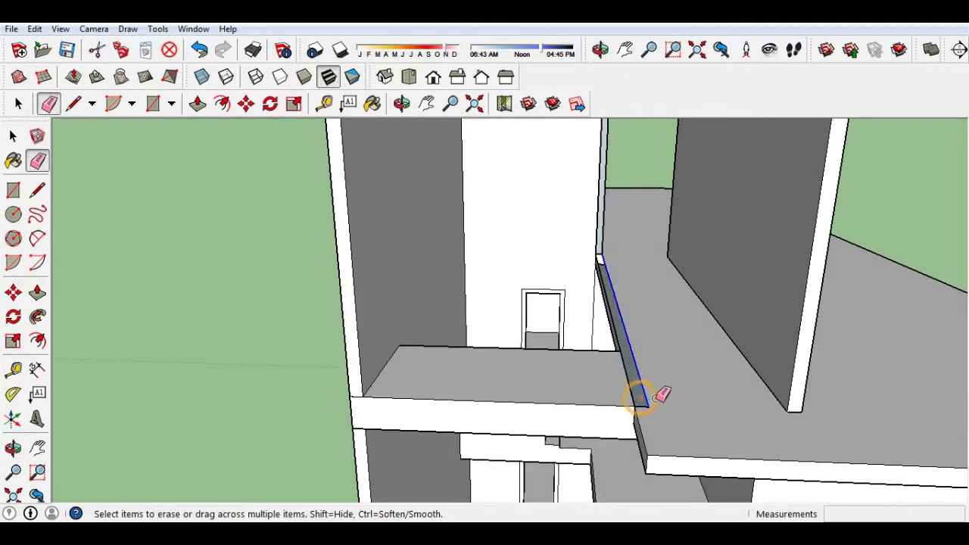
{"action": "left_click", "coordinate": [644, 392]}
{"action": "key", "text": "ctrl+z"}
{"action": "scroll", "coordinate": [644, 437], "scroll_direction": "up", "scroll_amount": 2}
{"action": "scroll", "coordinate": [645, 437], "scroll_direction": "up", "scroll_amount": 1}
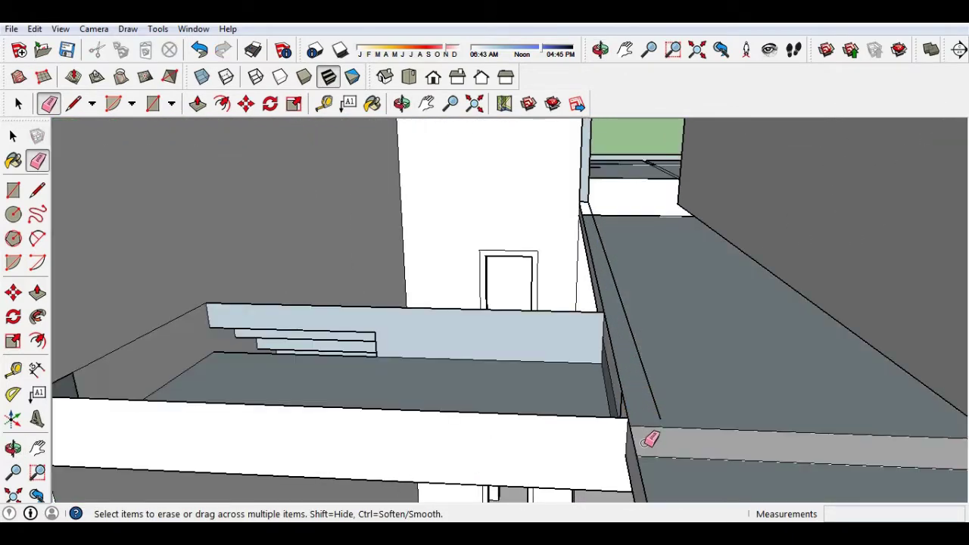
{"action": "scroll", "coordinate": [573, 372], "scroll_direction": "up", "scroll_amount": 1}
{"action": "scroll", "coordinate": [580, 229], "scroll_direction": "up", "scroll_amount": 2}
{"action": "scroll", "coordinate": [583, 226], "scroll_direction": "down", "scroll_amount": 1}
{"action": "scroll", "coordinate": [591, 222], "scroll_direction": "down", "scroll_amount": 2}
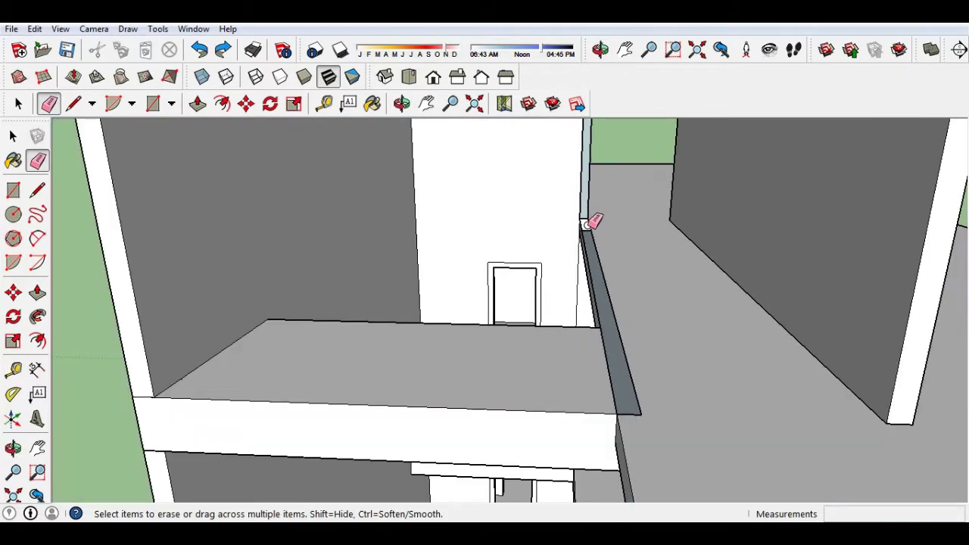
{"action": "mouse_move", "coordinate": [616, 346]}
{"action": "middle_mouse_down"}
{"action": "mouse_move", "coordinate": [558, 359]}
{"action": "mouse_move", "coordinate": [505, 391]}
{"action": "mouse_move", "coordinate": [540, 400]}
{"action": "mouse_move", "coordinate": [562, 368]}
{"action": "mouse_move", "coordinate": [537, 363]}
{"action": "mouse_move", "coordinate": [551, 344]}
{"action": "mouse_move", "coordinate": [541, 350]}
{"action": "middle_mouse_up"}
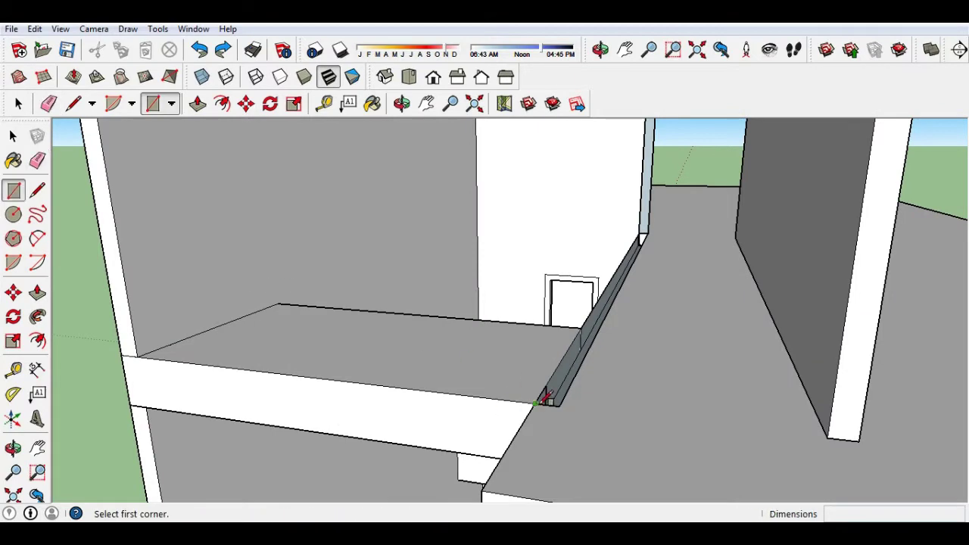
- Draw a thin face filling the slab-edge gap beside the stair-room wall
{"action": "left_click", "coordinate": [535, 402]}
{"action": "left_click", "coordinate": [645, 235]}
{"action": "key", "text": "e"}
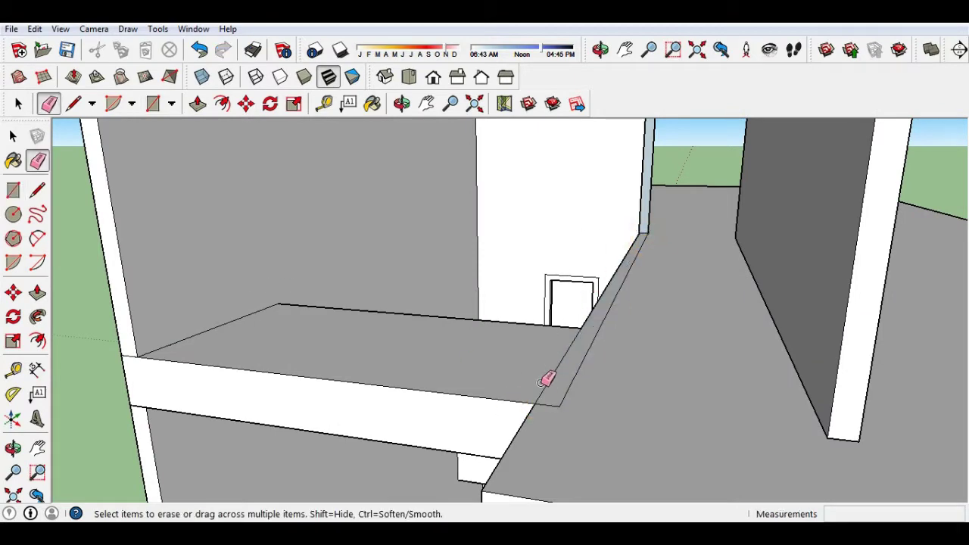
{"action": "mouse_move", "coordinate": [552, 389]}
{"action": "middle_mouse_down"}
{"action": "mouse_move", "coordinate": [634, 383]}
{"action": "mouse_move", "coordinate": [661, 413]}
{"action": "middle_mouse_up"}
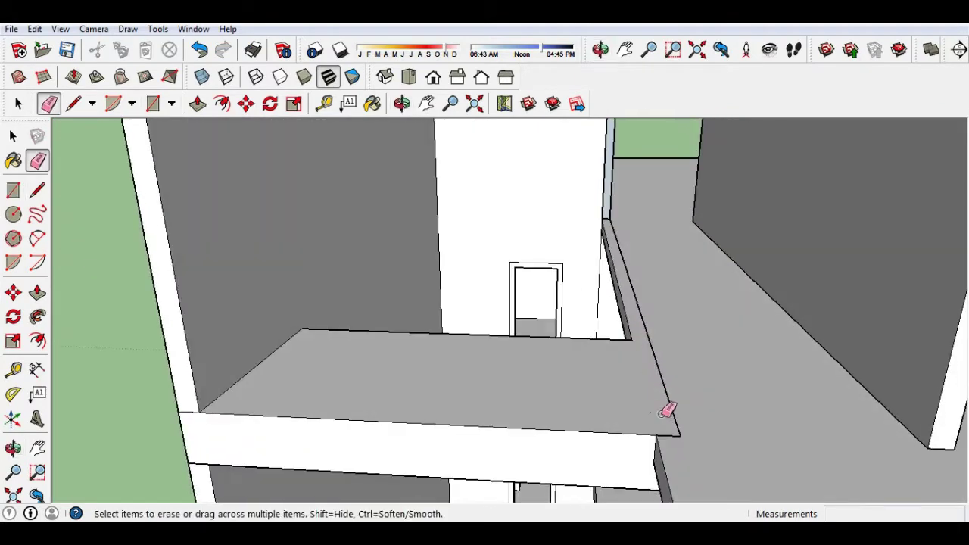
{"action": "mouse_move", "coordinate": [689, 272]}
{"action": "middle_mouse_down"}
{"action": "mouse_move", "coordinate": [621, 340]}
{"action": "mouse_move", "coordinate": [625, 391]}
{"action": "mouse_move", "coordinate": [505, 418]}
{"action": "mouse_move", "coordinate": [297, 306]}
{"action": "middle_mouse_up"}
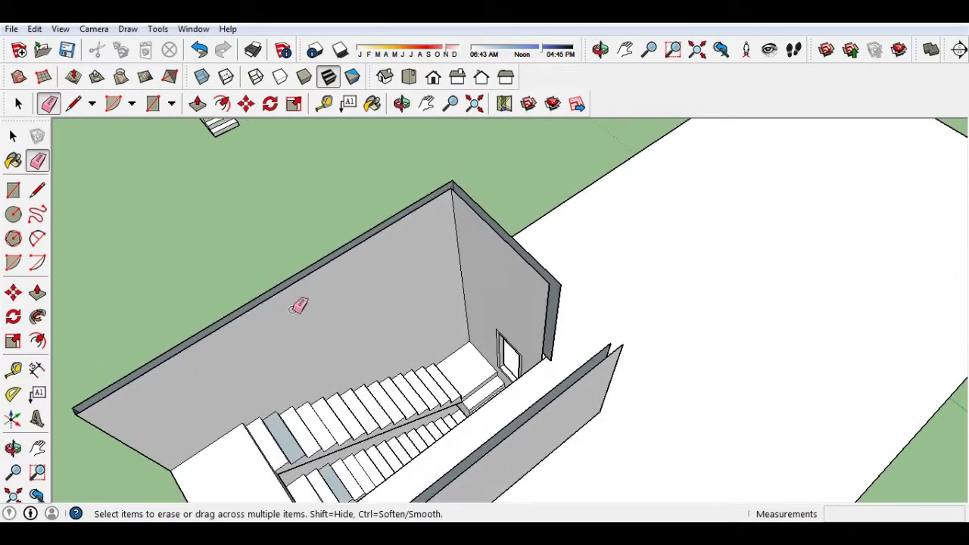
- Draw rectangular faces capping the top and end of the stairwell wall
{"action": "key", "text": "r"}
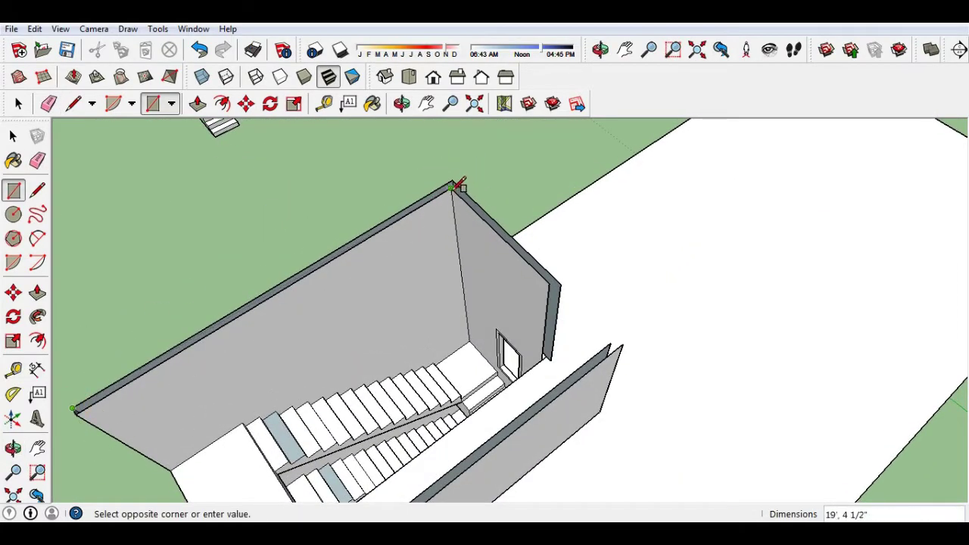
{"action": "left_click", "coordinate": [452, 185]}
{"action": "left_click", "coordinate": [561, 283]}
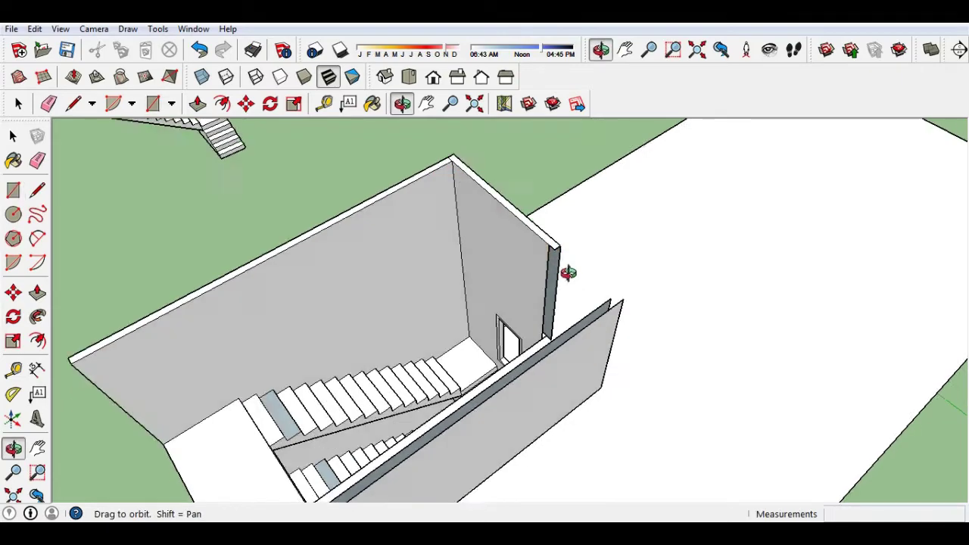
{"action": "middle_click_drag", "start_coordinate": [564, 276], "coordinate": [656, 143]}
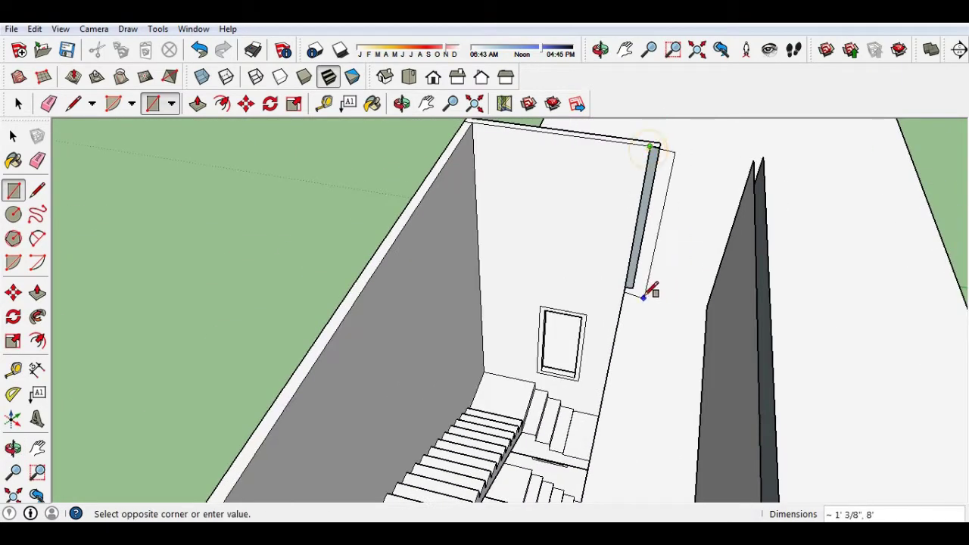
{"action": "scroll", "coordinate": [638, 280], "scroll_direction": "up", "scroll_amount": 1}
{"action": "scroll", "coordinate": [639, 280], "scroll_direction": "up", "scroll_amount": 2}
{"action": "scroll", "coordinate": [639, 281], "scroll_direction": "up", "scroll_amount": 1}
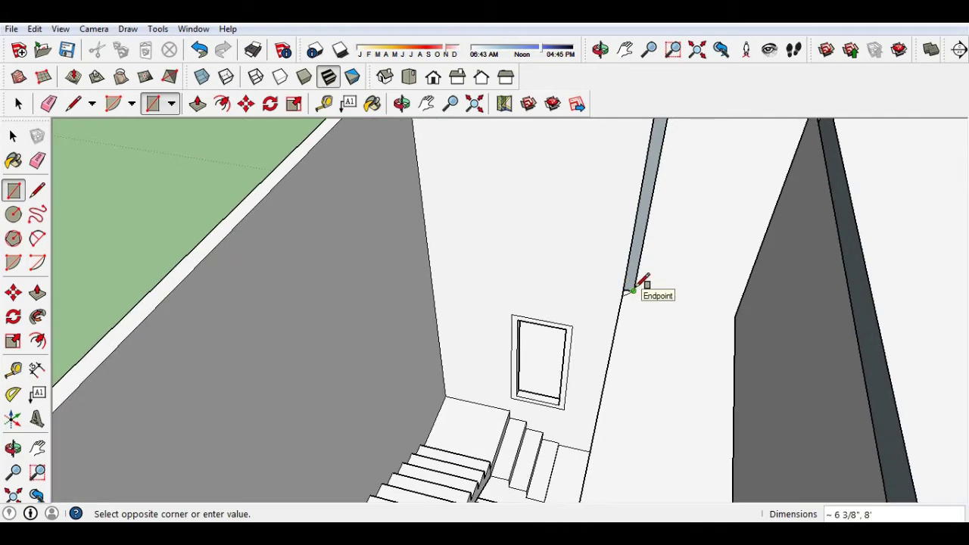
{"action": "mouse_move", "coordinate": [638, 280]}
{"action": "middle_mouse_down"}
{"action": "mouse_move", "coordinate": [545, 327]}
{"action": "mouse_move", "coordinate": [495, 336]}
{"action": "mouse_move", "coordinate": [501, 284]}
{"action": "middle_mouse_up"}
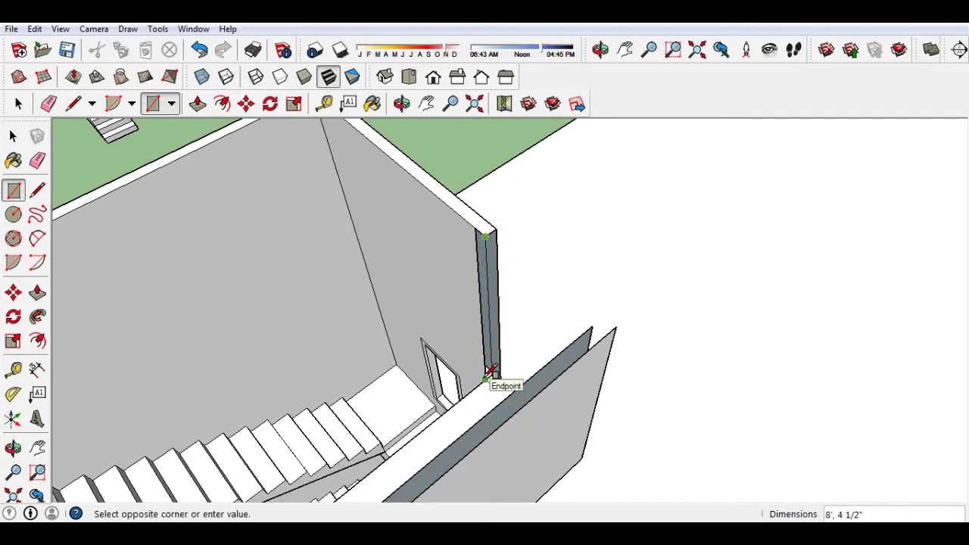
{"action": "left_click", "coordinate": [488, 373]}
{"action": "mouse_move", "coordinate": [488, 373]}
{"action": "middle_mouse_down"}
{"action": "mouse_move", "coordinate": [508, 277]}
{"action": "mouse_move", "coordinate": [478, 272]}
{"action": "middle_mouse_up"}
{"action": "mouse_move", "coordinate": [474, 325]}
{"action": "middle_mouse_down"}
{"action": "mouse_move", "coordinate": [500, 412]}
{"action": "mouse_move", "coordinate": [649, 331]}
{"action": "mouse_move", "coordinate": [622, 339]}
{"action": "mouse_move", "coordinate": [612, 293]}
{"action": "middle_mouse_up"}
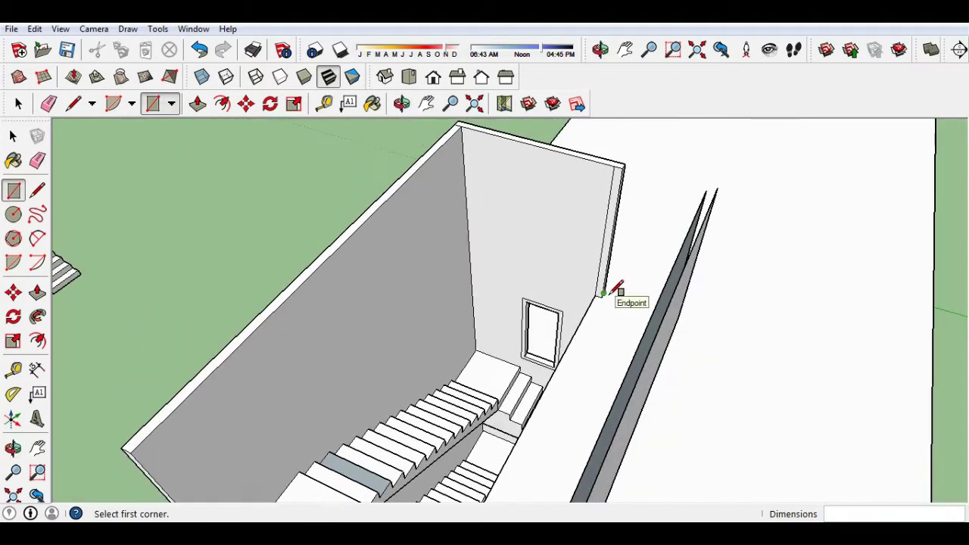
{"action": "mouse_move", "coordinate": [602, 205]}
{"action": "middle_mouse_down"}
{"action": "mouse_move", "coordinate": [611, 208]}
{"action": "mouse_move", "coordinate": [530, 222]}
{"action": "mouse_move", "coordinate": [512, 194]}
{"action": "mouse_move", "coordinate": [497, 298]}
{"action": "mouse_move", "coordinate": [577, 325]}
{"action": "mouse_move", "coordinate": [493, 324]}
{"action": "middle_mouse_up"}
- Push the short wall's end face outward toward the opposite wall to close the corner
{"action": "key", "text": "e"}
{"action": "key", "text": "p"}
{"action": "mouse_move", "coordinate": [534, 309]}
{"action": "left_mouse_down"}
{"action": "mouse_move", "coordinate": [524, 294]}
{"action": "mouse_move", "coordinate": [518, 401]}
{"action": "left_mouse_up"}
{"action": "middle_click_drag", "start_coordinate": [519, 396], "coordinate": [551, 342]}
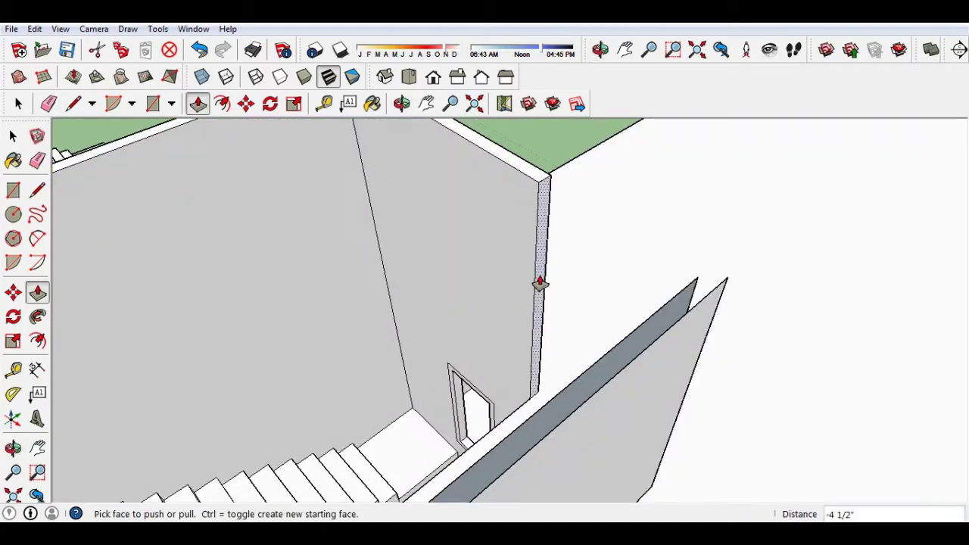
{"action": "left_click_drag", "start_coordinate": [539, 282], "coordinate": [697, 305]}
{"action": "mouse_move", "coordinate": [686, 352]}
{"action": "middle_mouse_down"}
{"action": "mouse_move", "coordinate": [495, 303]}
{"action": "mouse_move", "coordinate": [659, 318]}
{"action": "mouse_move", "coordinate": [662, 290]}
{"action": "middle_mouse_up"}
- Start a face at the wall's top corner and zoom in on the corner
{"action": "key", "text": "r"}
{"action": "left_click", "coordinate": [800, 193]}
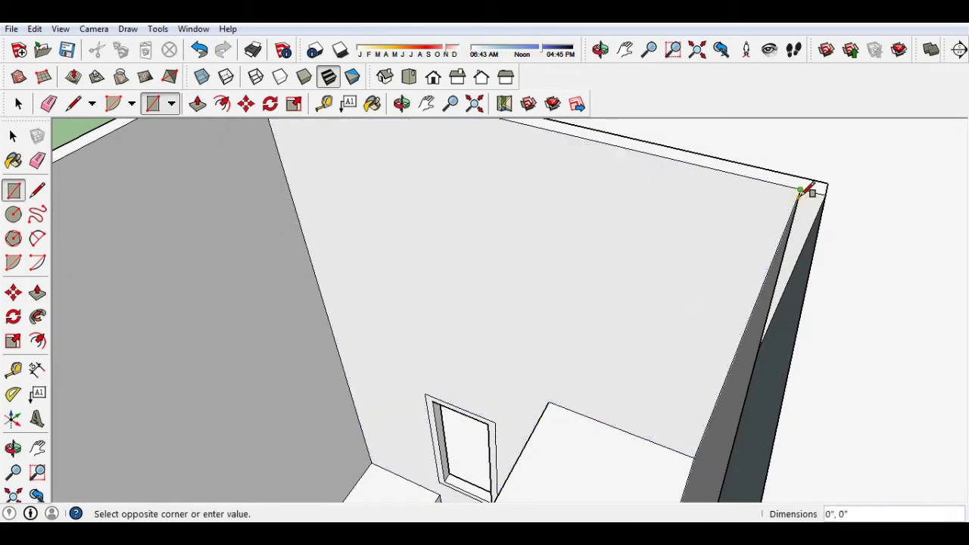
{"action": "mouse_move", "coordinate": [810, 190]}
{"action": "middle_mouse_down"}
{"action": "mouse_move", "coordinate": [790, 324]}
{"action": "mouse_move", "coordinate": [819, 373]}
{"action": "mouse_move", "coordinate": [688, 415]}
{"action": "mouse_move", "coordinate": [666, 234]}
{"action": "middle_mouse_up"}
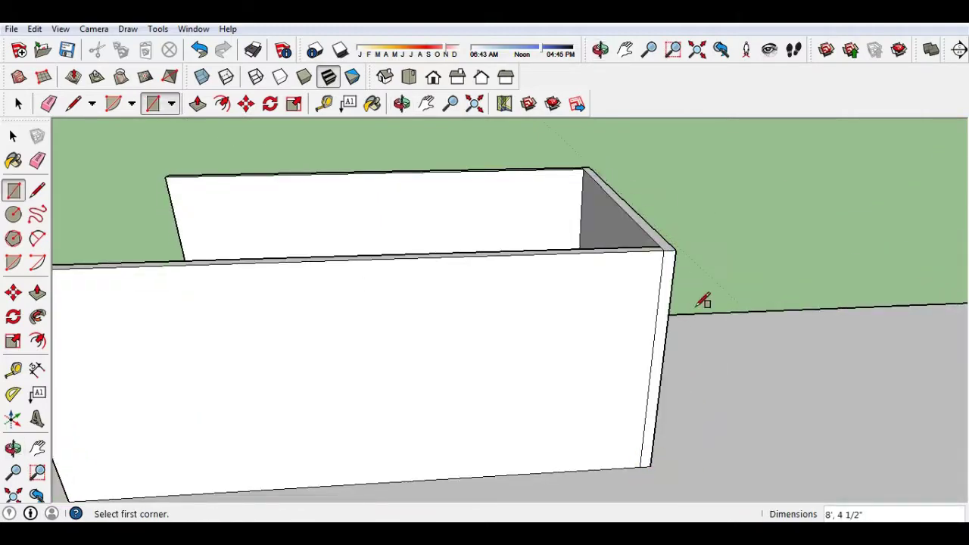
{"action": "key", "text": "e"}
{"action": "scroll", "coordinate": [666, 303], "scroll_direction": "down", "scroll_amount": 5}
{"action": "scroll", "coordinate": [693, 352], "scroll_direction": "up", "scroll_amount": 5}
{"action": "key", "text": "z"}
{"action": "left_click_drag", "start_coordinate": [644, 295], "coordinate": [650, 392]}
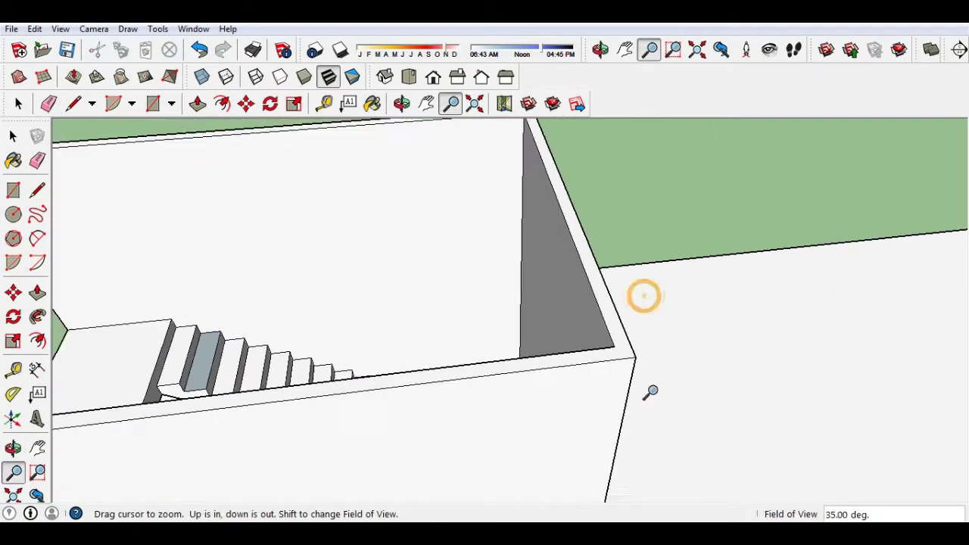
{"action": "scroll", "coordinate": [281, 391], "scroll_direction": "down", "scroll_amount": 5}
{"action": "key", "text": "h"}
{"action": "left_click_drag", "start_coordinate": [280, 392], "coordinate": [402, 337]}
{"action": "mouse_move", "coordinate": [402, 338]}
{"action": "middle_mouse_down"}
{"action": "mouse_move", "coordinate": [399, 297]}
{"action": "mouse_move", "coordinate": [383, 290]}
{"action": "mouse_move", "coordinate": [540, 281]}
{"action": "mouse_move", "coordinate": [485, 283]}
{"action": "mouse_move", "coordinate": [506, 202]}
{"action": "mouse_move", "coordinate": [539, 204]}
{"action": "mouse_move", "coordinate": [412, 359]}
{"action": "middle_mouse_up"}
- Push the filled strip down to match the slab's thickness
{"action": "key", "text": "p"}
{"action": "left_click", "coordinate": [714, 345]}
{"action": "mouse_move", "coordinate": [768, 318]}
{"action": "middle_mouse_down"}
{"action": "mouse_move", "coordinate": [598, 320]}
{"action": "mouse_move", "coordinate": [532, 307]}
{"action": "middle_mouse_up"}
{"action": "left_click", "coordinate": [403, 455]}
{"action": "mouse_move", "coordinate": [417, 378]}
{"action": "middle_mouse_down"}
{"action": "mouse_move", "coordinate": [551, 290]}
{"action": "mouse_move", "coordinate": [578, 346]}
{"action": "mouse_move", "coordinate": [473, 268]}
{"action": "mouse_move", "coordinate": [463, 325]}
{"action": "mouse_move", "coordinate": [502, 321]}
{"action": "mouse_move", "coordinate": [480, 365]}
{"action": "mouse_move", "coordinate": [537, 371]}
{"action": "mouse_move", "coordinate": [525, 321]}
{"action": "mouse_move", "coordinate": [588, 372]}
{"action": "mouse_move", "coordinate": [407, 275]}
{"action": "mouse_move", "coordinate": [454, 277]}
{"action": "middle_mouse_up"}
{"action": "key", "text": "e"}
- Push the upper stair face and the slab edge above the stairs 8" to meet the flight
{"action": "key", "text": "p"}
{"action": "left_click", "coordinate": [402, 140]}
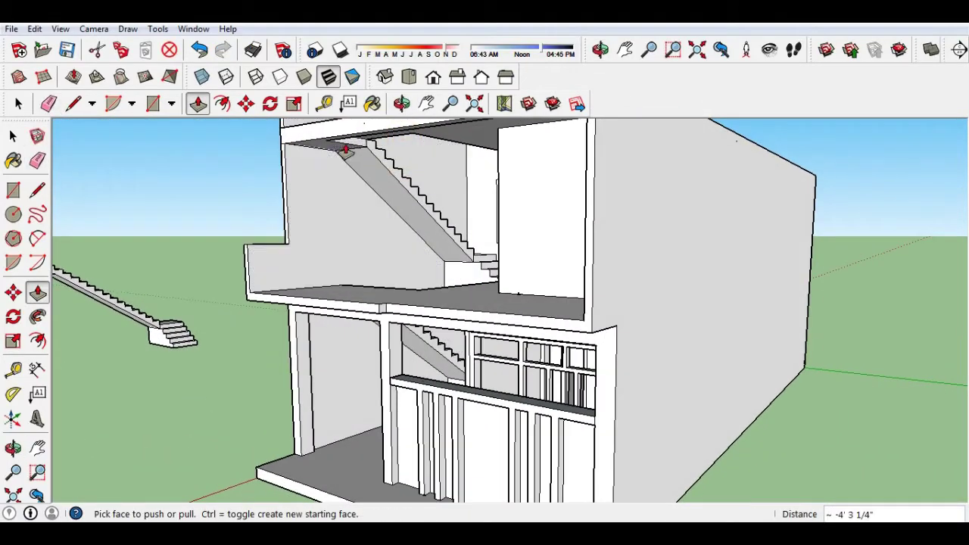
{"action": "left_click", "coordinate": [344, 150]}
{"action": "left_click", "coordinate": [314, 156]}
{"action": "scroll", "coordinate": [318, 156], "scroll_direction": "up", "scroll_amount": 3}
{"action": "scroll", "coordinate": [346, 145], "scroll_direction": "up", "scroll_amount": 2}
{"action": "left_click", "coordinate": [337, 165]}
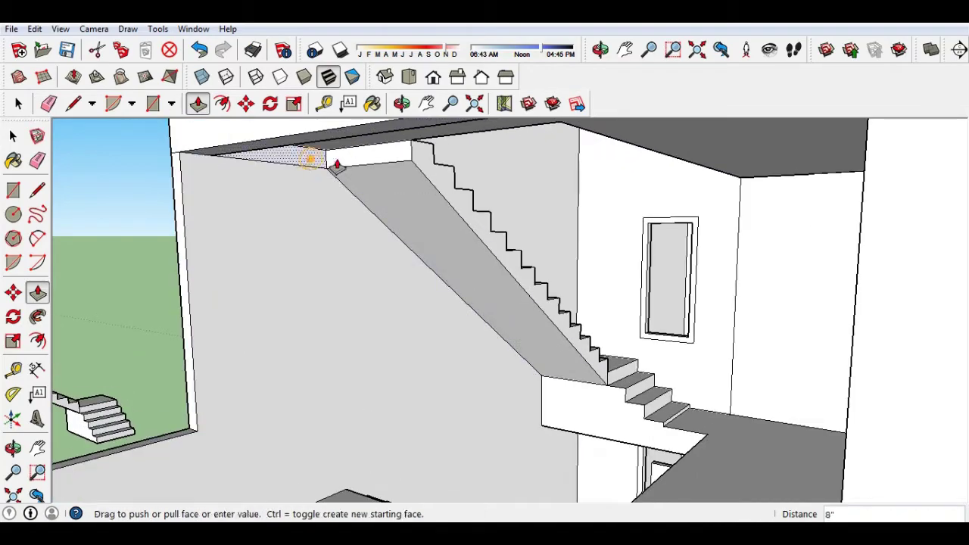
{"action": "left_click", "coordinate": [337, 165]}
{"action": "mouse_move", "coordinate": [401, 156]}
{"action": "middle_mouse_down"}
{"action": "mouse_move", "coordinate": [353, 184]}
{"action": "mouse_move", "coordinate": [386, 164]}
{"action": "mouse_move", "coordinate": [346, 102]}
{"action": "middle_mouse_up"}
{"action": "key", "text": "e"}
{"action": "mouse_move", "coordinate": [340, 228]}
{"action": "middle_mouse_down"}
{"action": "mouse_move", "coordinate": [505, 270]}
{"action": "mouse_move", "coordinate": [448, 238]}
{"action": "mouse_move", "coordinate": [370, 368]}
{"action": "mouse_move", "coordinate": [478, 274]}
{"action": "mouse_move", "coordinate": [526, 268]}
{"action": "mouse_move", "coordinate": [519, 195]}
{"action": "mouse_move", "coordinate": [579, 348]}
{"action": "middle_mouse_up"}
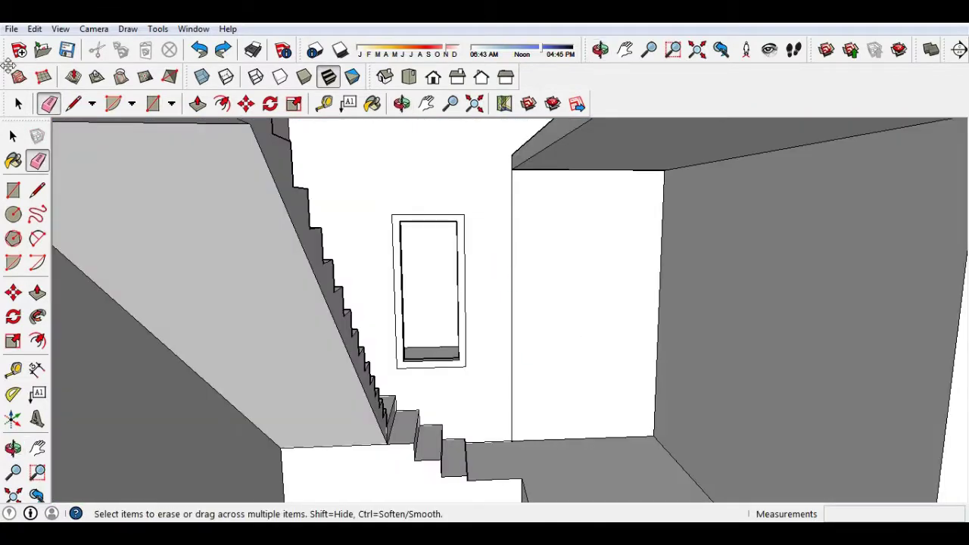
- Draw a 3'6" × 8'6" door rectangle on the stair-room wall
{"action": "key", "text": "r"}
{"action": "left_click", "coordinate": [652, 436]}
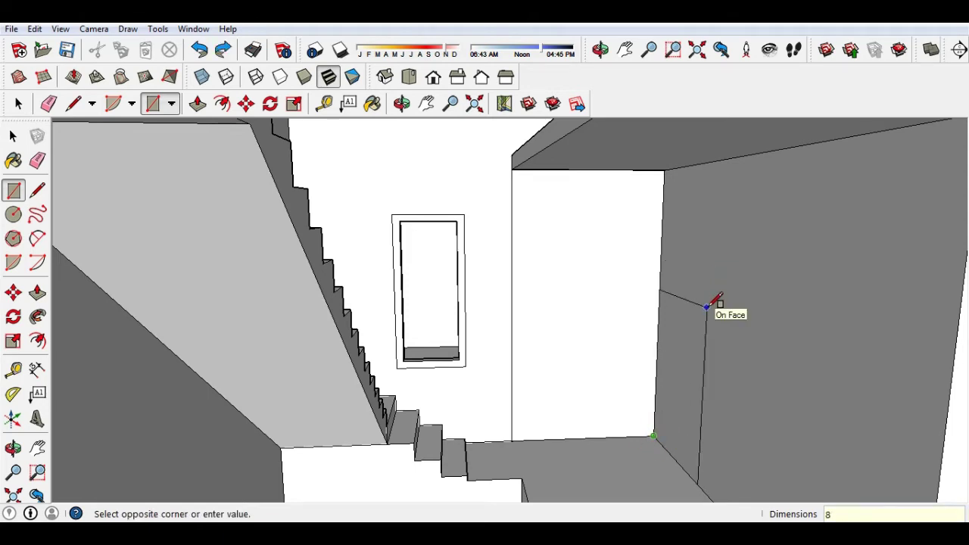
{"action": "left_click", "coordinate": [706, 306]}
{"action": "mouse_move", "coordinate": [706, 306]}
{"action": "middle_mouse_down"}
{"action": "mouse_move", "coordinate": [649, 328]}
{"action": "mouse_move", "coordinate": [694, 351]}
{"action": "middle_mouse_up"}
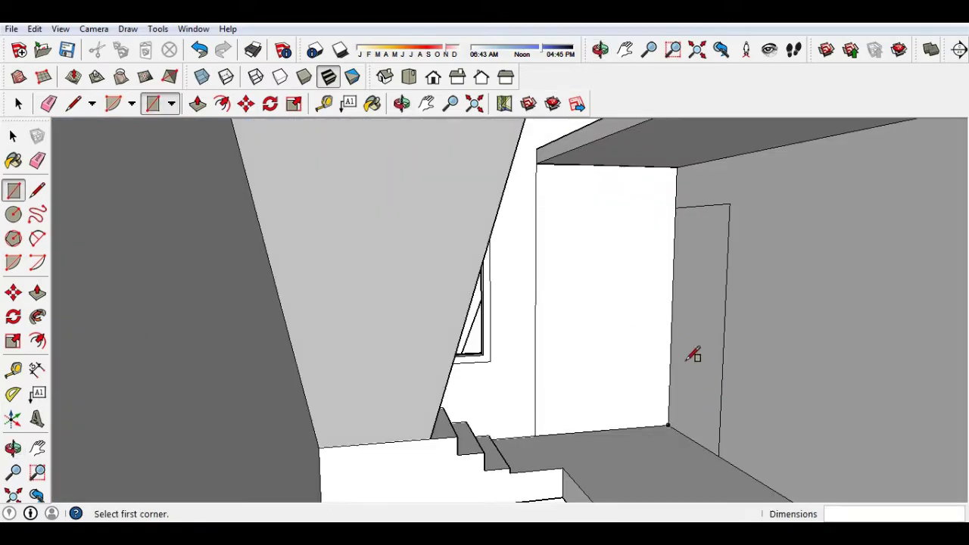
- Offset the door outline into a frame and push the door panel into the wall
{"action": "key", "text": "p"}
{"action": "key", "text": "f"}
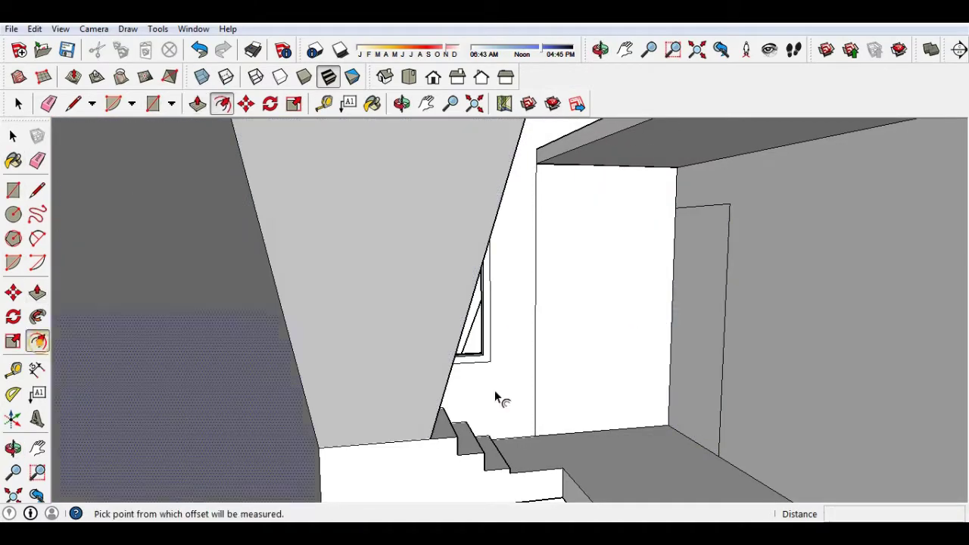
{"action": "left_click", "coordinate": [702, 208]}
{"action": "key", "text": "Return"}
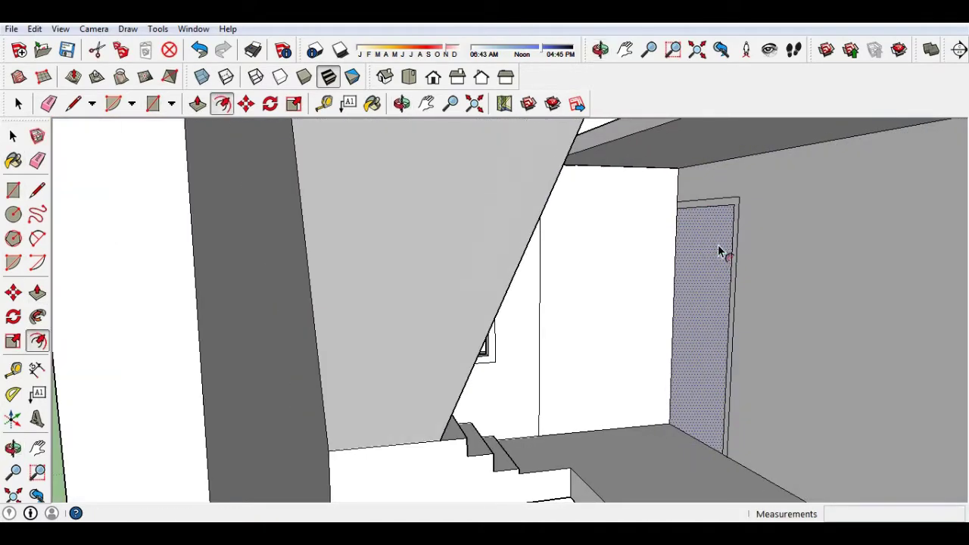
{"action": "key", "text": "p"}
{"action": "left_click", "coordinate": [696, 303]}
- Draw the doorway's jamb lines up from the floor endpoints
{"action": "key", "text": "r"}
{"action": "scroll", "coordinate": [687, 381], "scroll_direction": "down", "scroll_amount": 3}
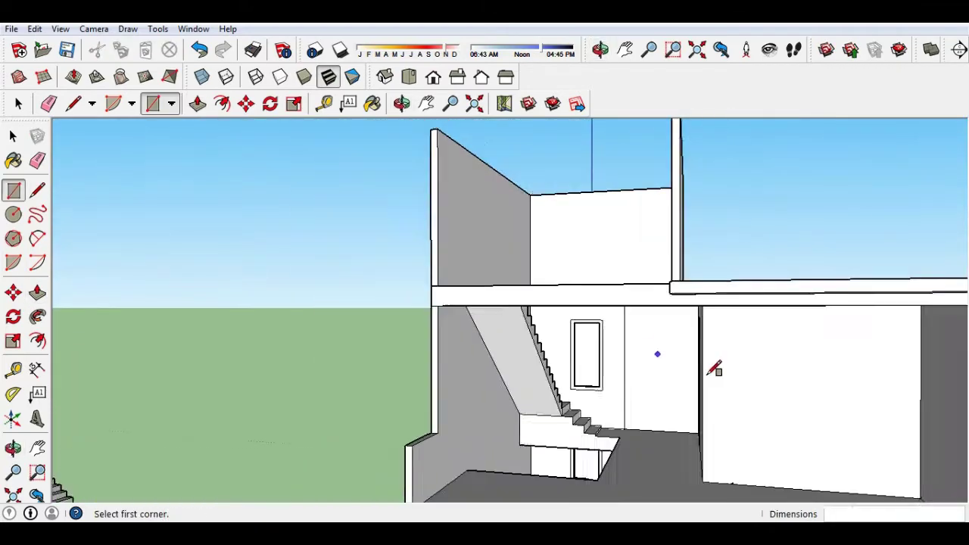
{"action": "scroll", "coordinate": [698, 314], "scroll_direction": "down", "scroll_amount": 3}
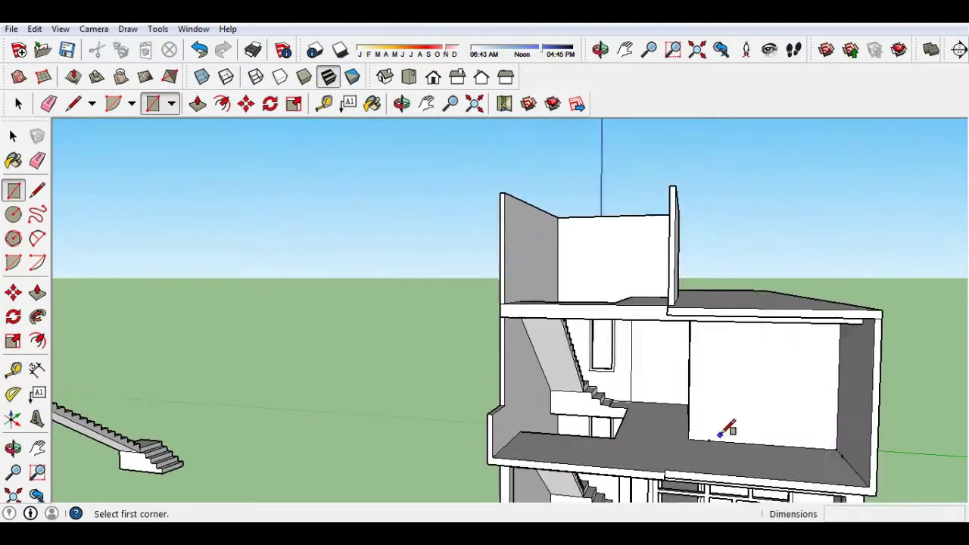
{"action": "scroll", "coordinate": [729, 426], "scroll_direction": "up", "scroll_amount": 3}
{"action": "key", "text": "l"}
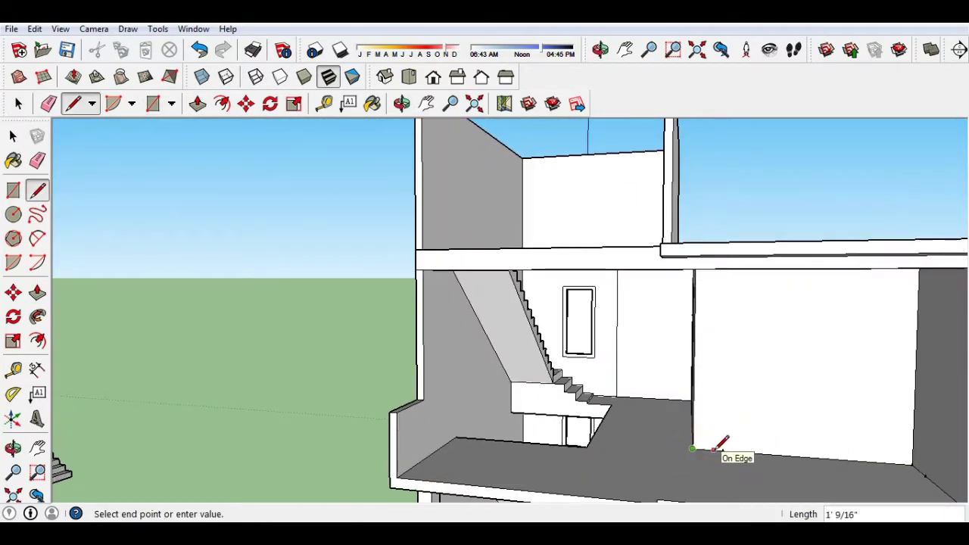
{"action": "type", "text": "9"}
{"action": "left_click", "coordinate": [708, 450]}
{"action": "middle_click_drag", "start_coordinate": [712, 274], "coordinate": [709, 256]}
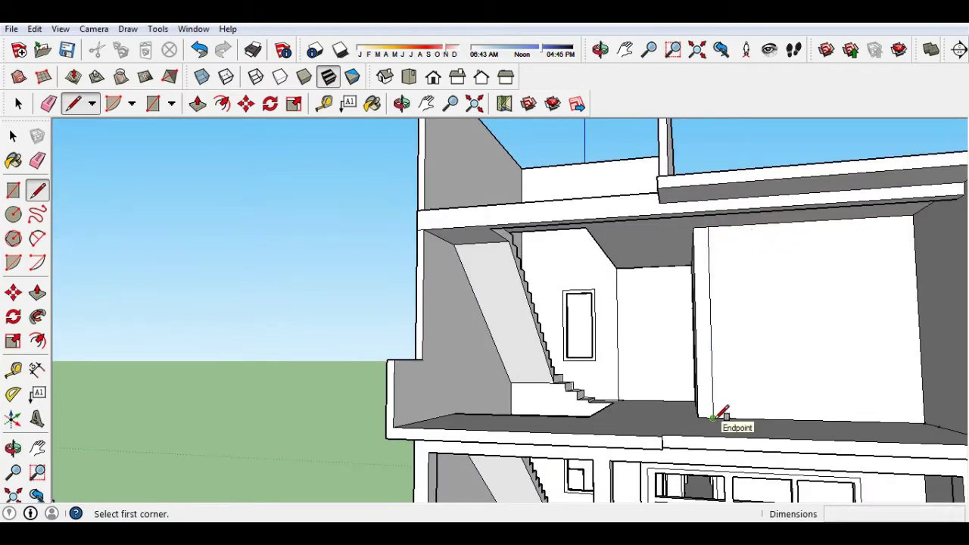
{"action": "left_click", "coordinate": [712, 417]}
{"action": "type", "text": "8'6\",3'6\""}
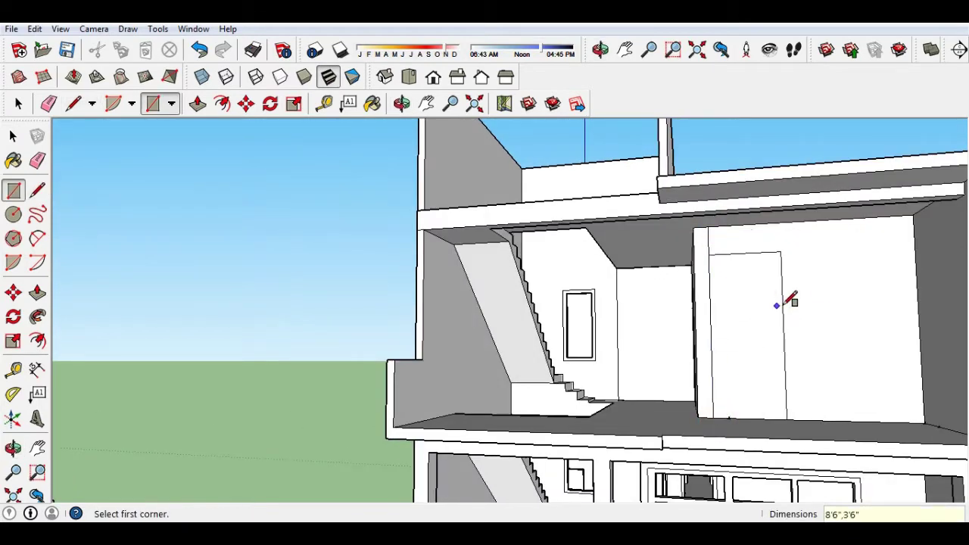
- Offset the door edges to form the frame and add a line at the jamb corner
{"action": "left_click", "coordinate": [38, 343]}
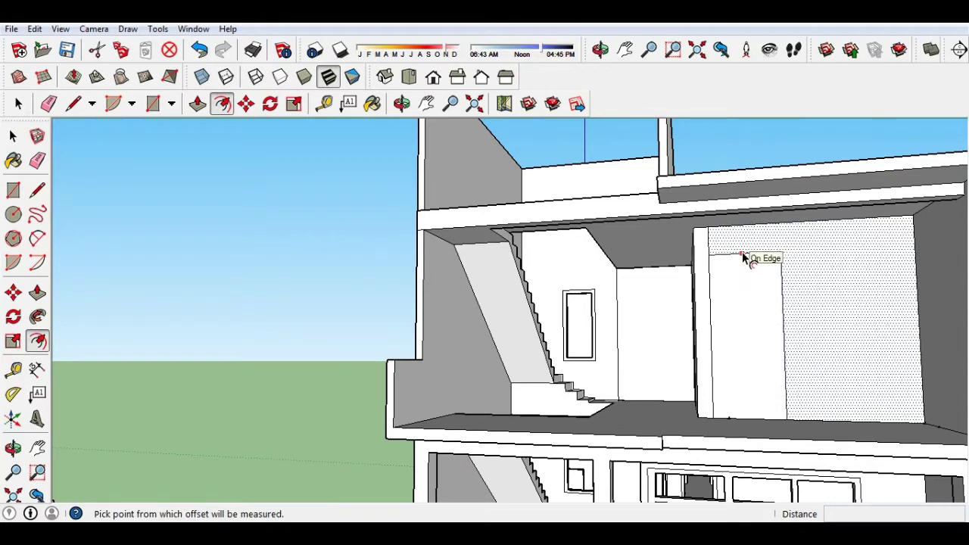
{"action": "left_click", "coordinate": [742, 255]}
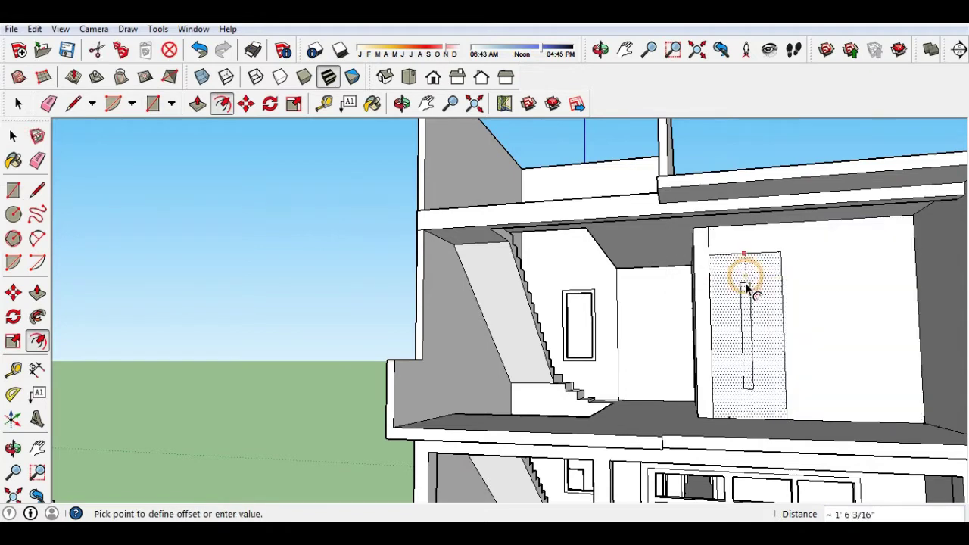
{"action": "left_click", "coordinate": [742, 266]}
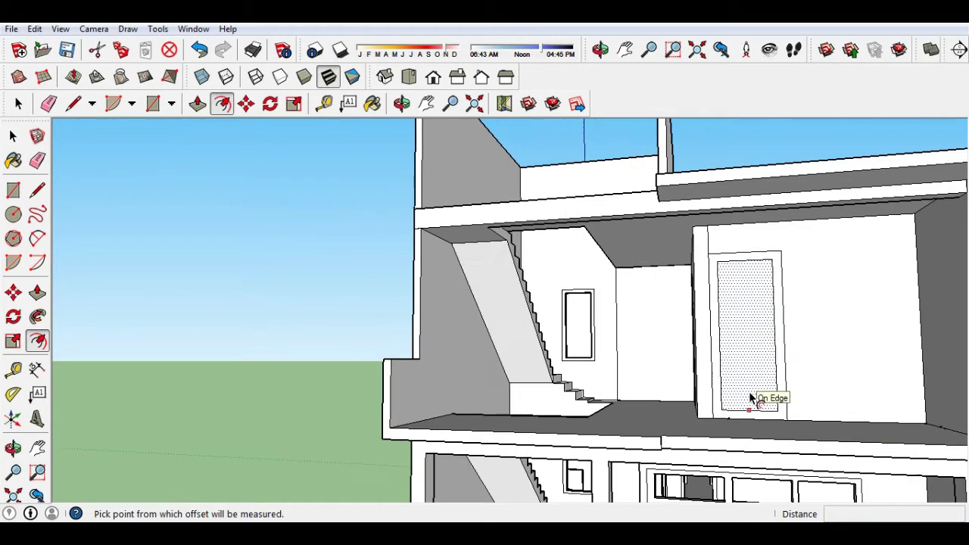
{"action": "left_click", "coordinate": [746, 257]}
{"action": "left_click", "coordinate": [752, 423]}
{"action": "scroll", "coordinate": [752, 422], "scroll_direction": "up", "scroll_amount": 3}
{"action": "key", "text": "e"}
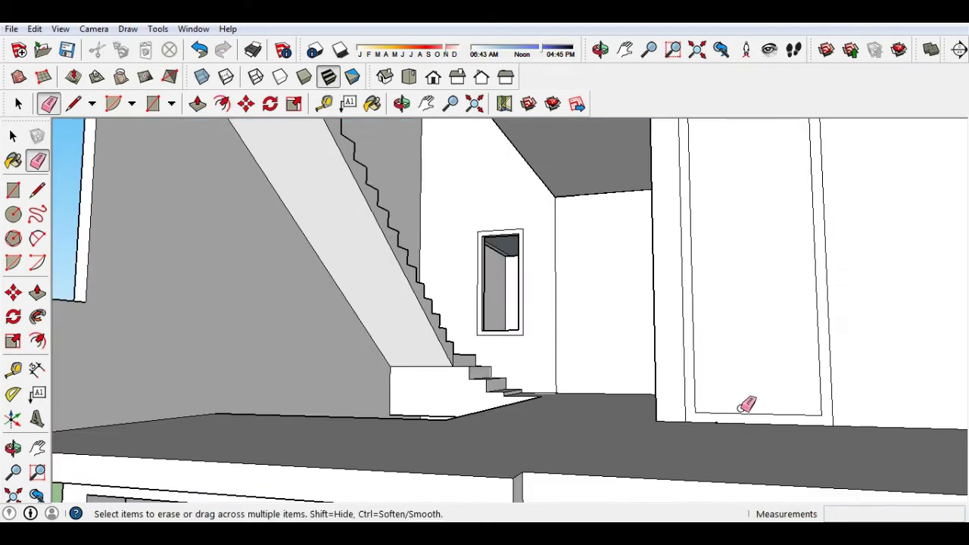
{"action": "key", "text": "l"}
{"action": "left_click", "coordinate": [695, 409]}
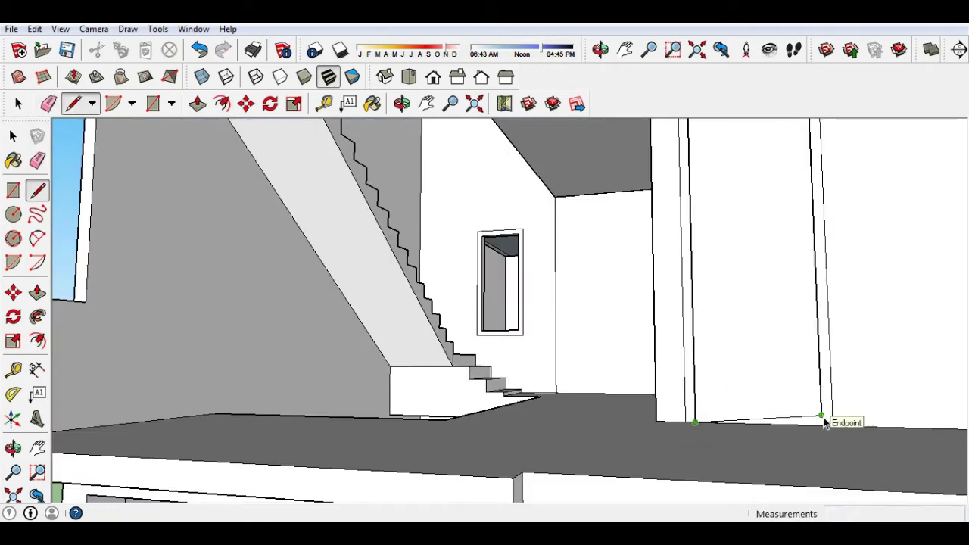
{"action": "scroll", "coordinate": [717, 322], "scroll_direction": "down", "scroll_amount": 3}
- Push the door face 4 1/2 inches into the wall to open the doorway
{"action": "key", "text": "p"}
{"action": "left_click", "coordinate": [726, 377]}
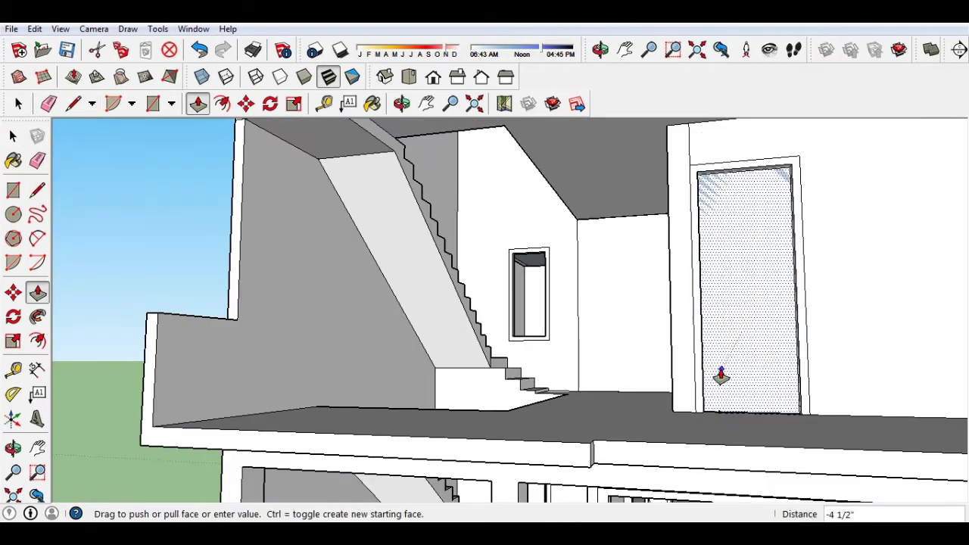
{"action": "mouse_move", "coordinate": [713, 372]}
{"action": "middle_mouse_down"}
{"action": "mouse_move", "coordinate": [757, 393]}
{"action": "mouse_move", "coordinate": [685, 241]}
{"action": "middle_mouse_up"}
{"action": "left_click", "coordinate": [685, 240]}
{"action": "scroll", "coordinate": [685, 241], "scroll_direction": "up", "scroll_amount": 3}
{"action": "key", "text": "e"}
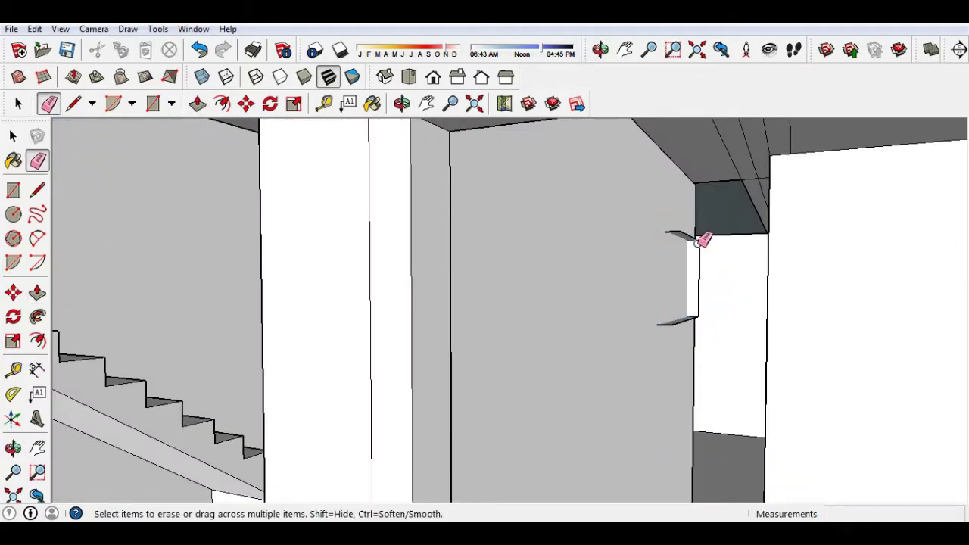
{"action": "scroll", "coordinate": [671, 321], "scroll_direction": "down", "scroll_amount": 3}
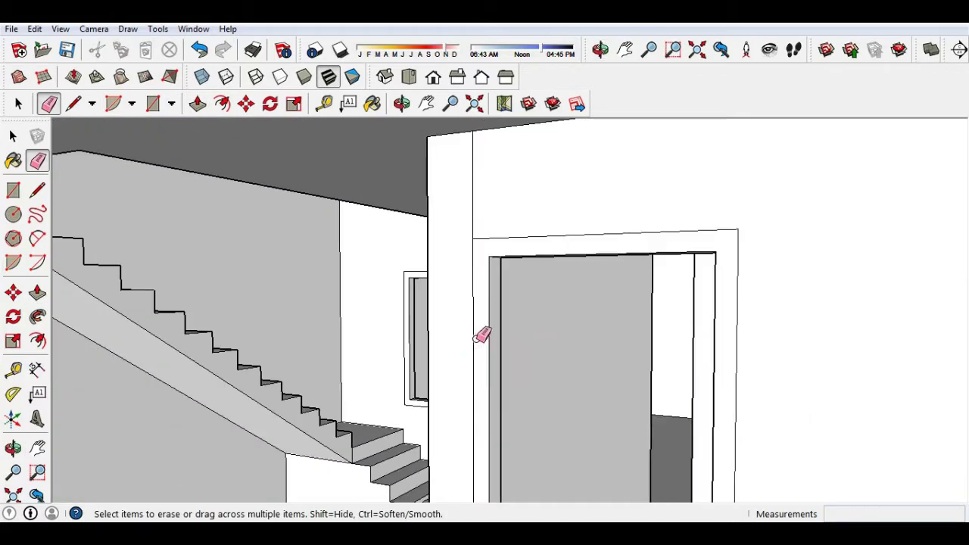
- Inspect the doorway around the stair wall and place a window's first corner beside the jamb
{"action": "mouse_move", "coordinate": [487, 336]}
{"action": "middle_mouse_down"}
{"action": "mouse_move", "coordinate": [679, 325]}
{"action": "mouse_move", "coordinate": [487, 314]}
{"action": "mouse_move", "coordinate": [619, 306]}
{"action": "mouse_move", "coordinate": [603, 193]}
{"action": "middle_mouse_up"}
{"action": "scroll", "coordinate": [615, 309], "scroll_direction": "up", "scroll_amount": 3}
{"action": "scroll", "coordinate": [608, 274], "scroll_direction": "down", "scroll_amount": 3}
{"action": "scroll", "coordinate": [597, 320], "scroll_direction": "down", "scroll_amount": 2}
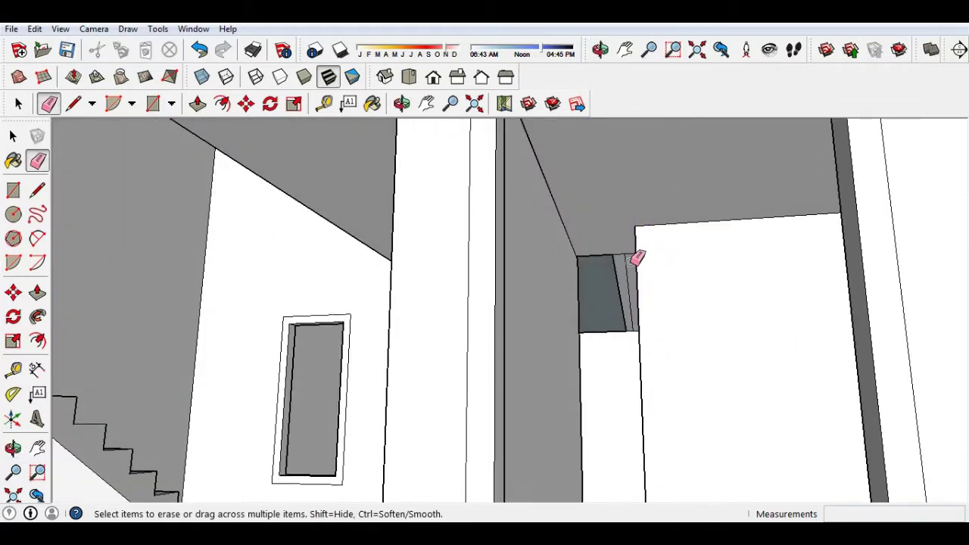
{"action": "scroll", "coordinate": [638, 258], "scroll_direction": "down", "scroll_amount": 3}
{"action": "mouse_move", "coordinate": [638, 258]}
{"action": "middle_mouse_down"}
{"action": "mouse_move", "coordinate": [601, 342]}
{"action": "mouse_move", "coordinate": [606, 483]}
{"action": "middle_mouse_up"}
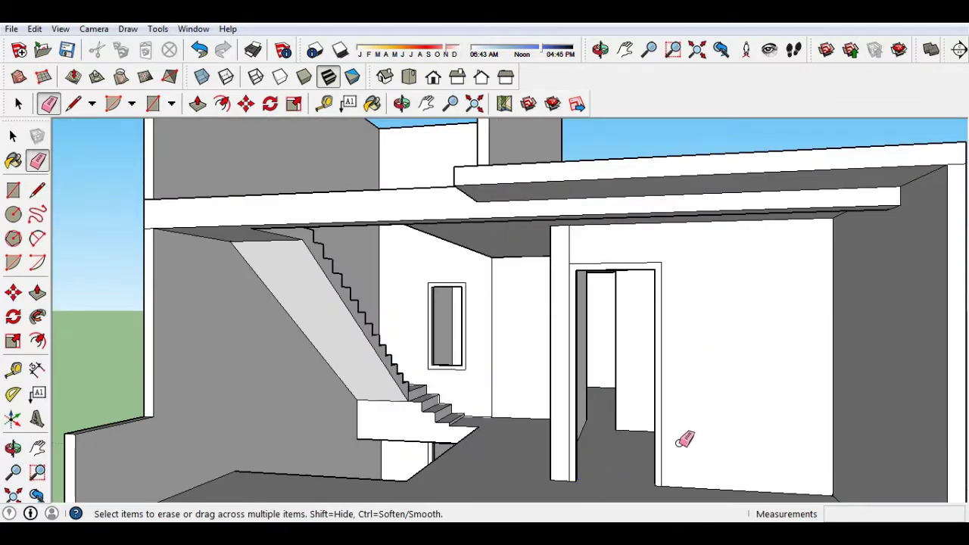
{"action": "key", "text": "r"}
{"action": "left_click", "coordinate": [663, 485]}
{"action": "type", "text": "8'6\",6'"}
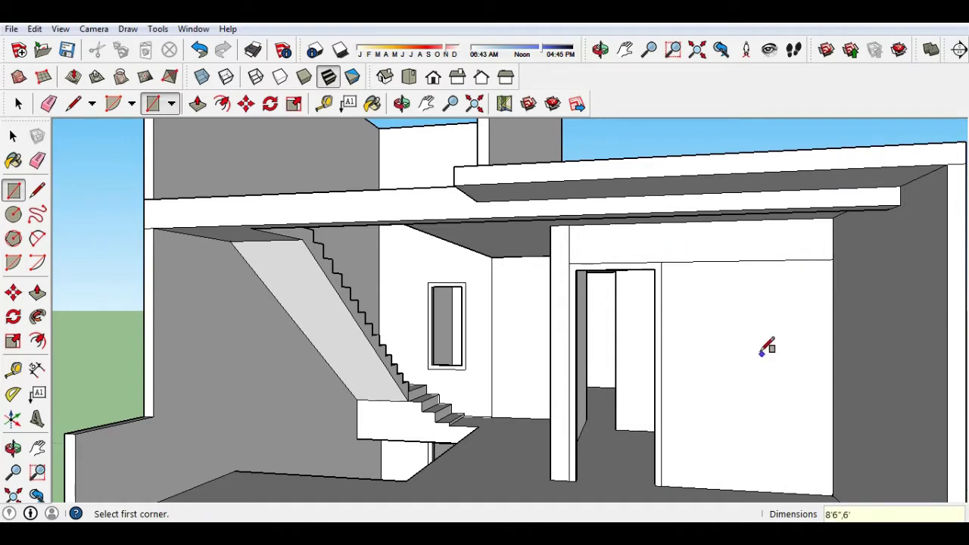
- Offset the window rectangle beside the door inward to form its frame
{"action": "scroll", "coordinate": [767, 347], "scroll_direction": "down", "scroll_amount": 2}
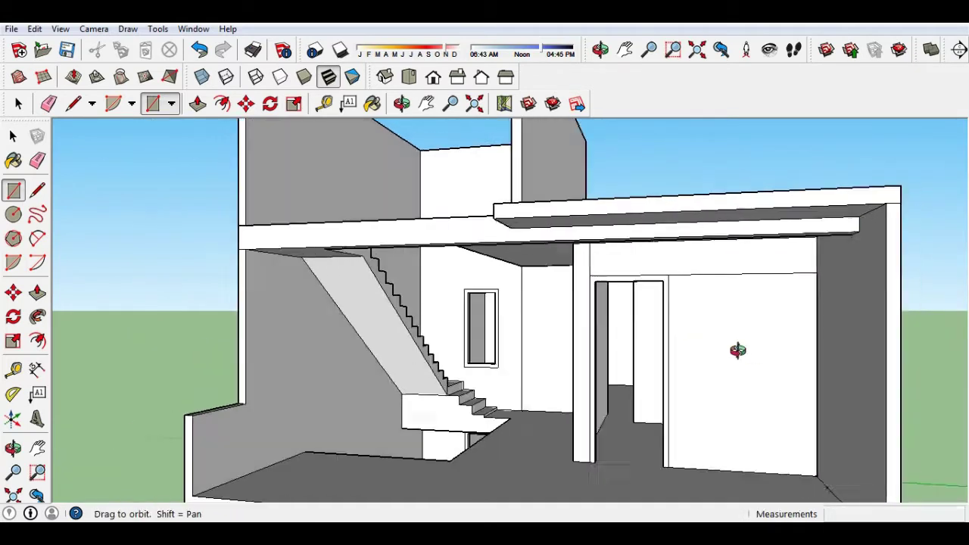
{"action": "middle_click_drag", "start_coordinate": [735, 346], "coordinate": [742, 337]}
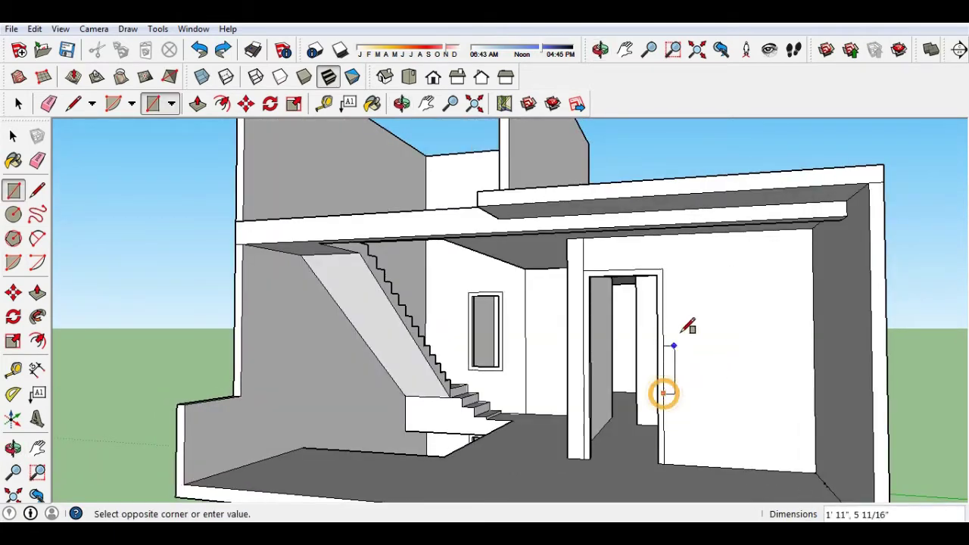
{"action": "scroll", "coordinate": [792, 264], "scroll_direction": "up", "scroll_amount": 1}
{"action": "scroll", "coordinate": [779, 267], "scroll_direction": "up", "scroll_amount": 2}
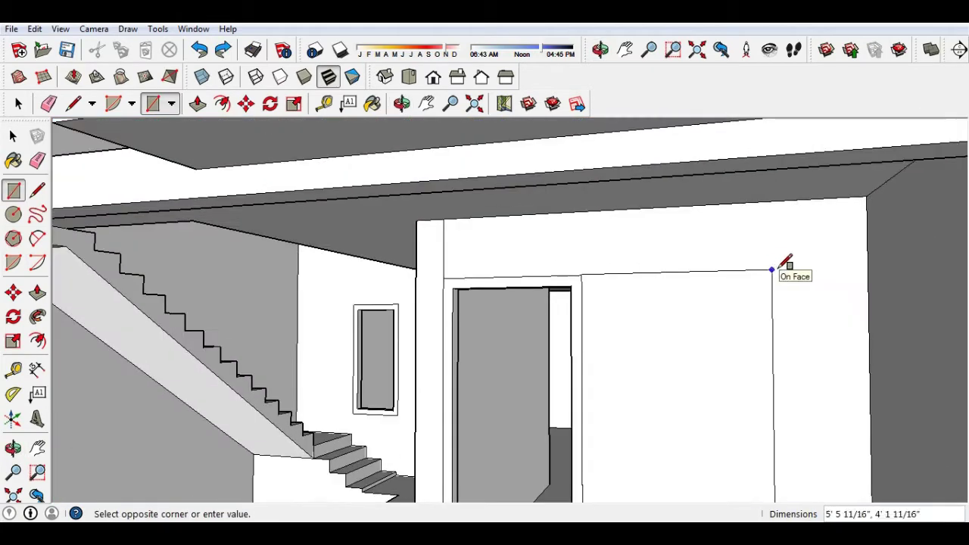
{"action": "scroll", "coordinate": [802, 339], "scroll_direction": "down", "scroll_amount": 2}
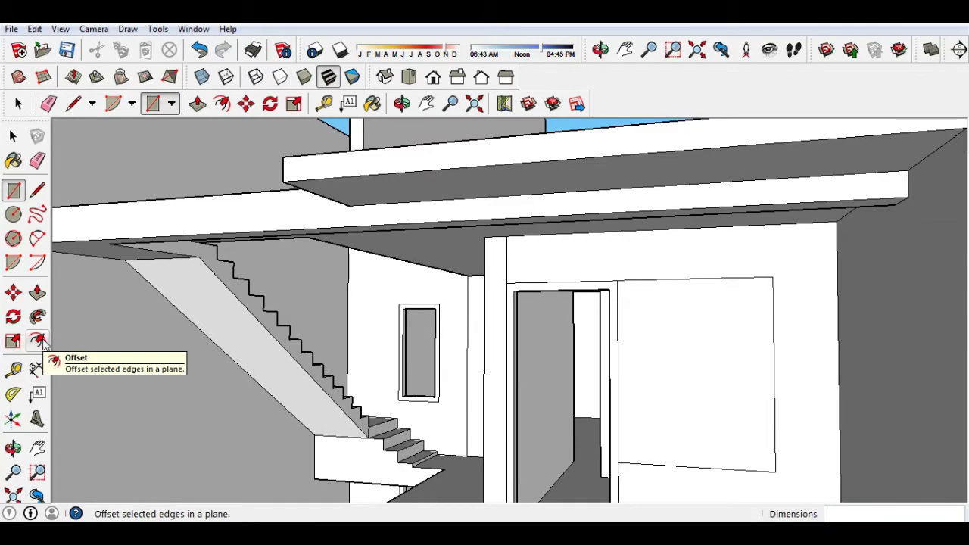
{"action": "left_click", "coordinate": [37, 341]}
{"action": "left_click", "coordinate": [688, 279]}
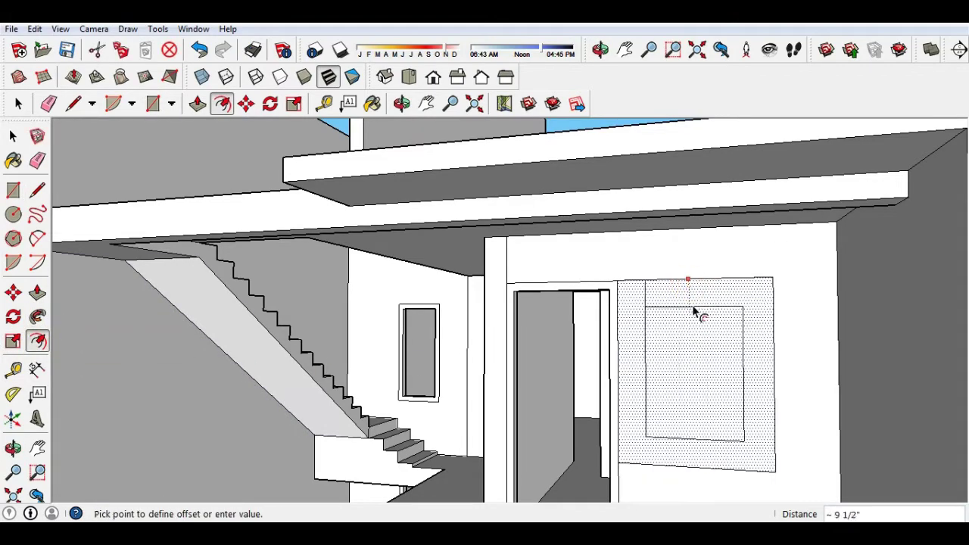
{"action": "scroll", "coordinate": [636, 288], "scroll_direction": "up", "scroll_amount": 2}
{"action": "scroll", "coordinate": [638, 326], "scroll_direction": "down", "scroll_amount": 2}
{"action": "key", "text": "ctrl+z"}
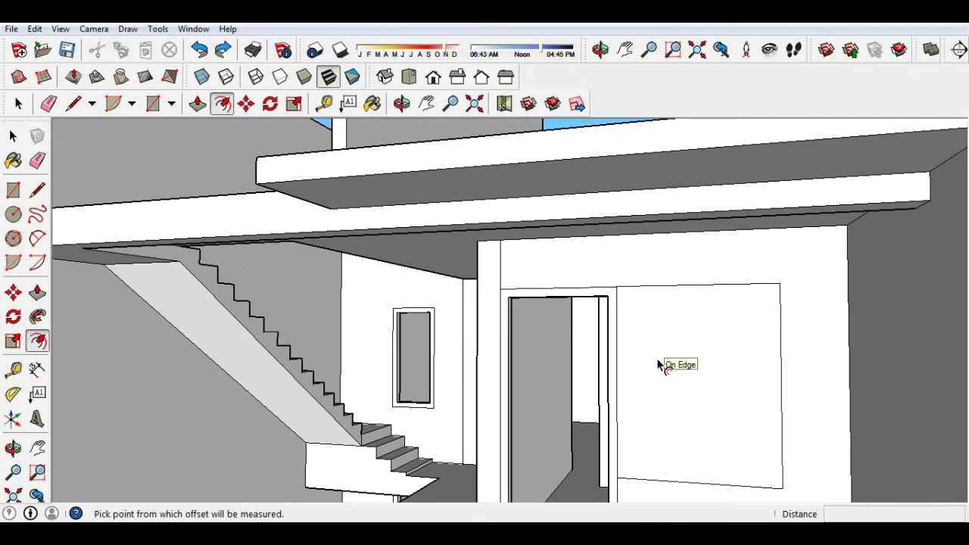
{"action": "left_click", "coordinate": [658, 366]}
{"action": "left_click", "coordinate": [626, 303]}
{"action": "scroll", "coordinate": [627, 303], "scroll_direction": "up", "scroll_amount": 2}
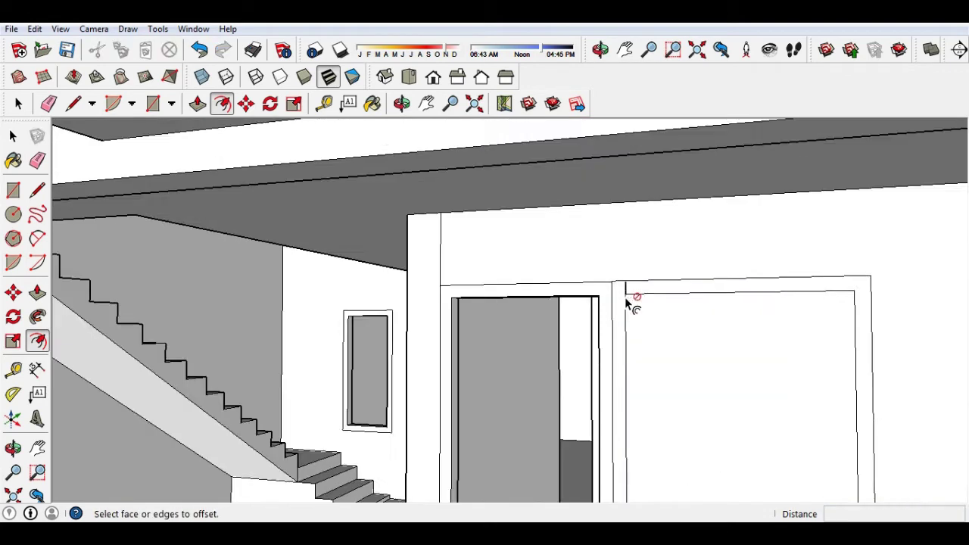
- Tidy the window frame with a line at its endpoint and erase stray edges
{"action": "key", "text": "e"}
{"action": "scroll", "coordinate": [627, 322], "scroll_direction": "down", "scroll_amount": 2}
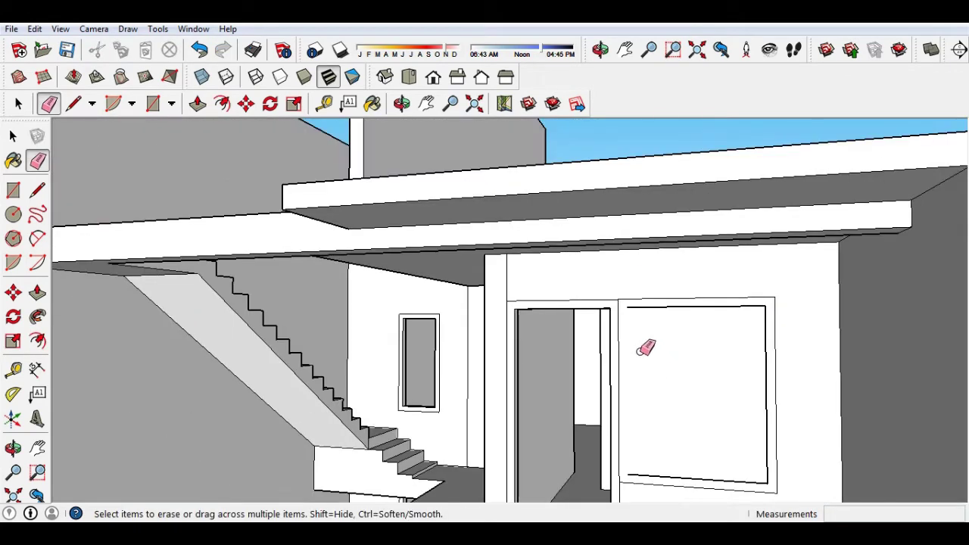
{"action": "key", "text": "l"}
{"action": "key", "text": "space"}
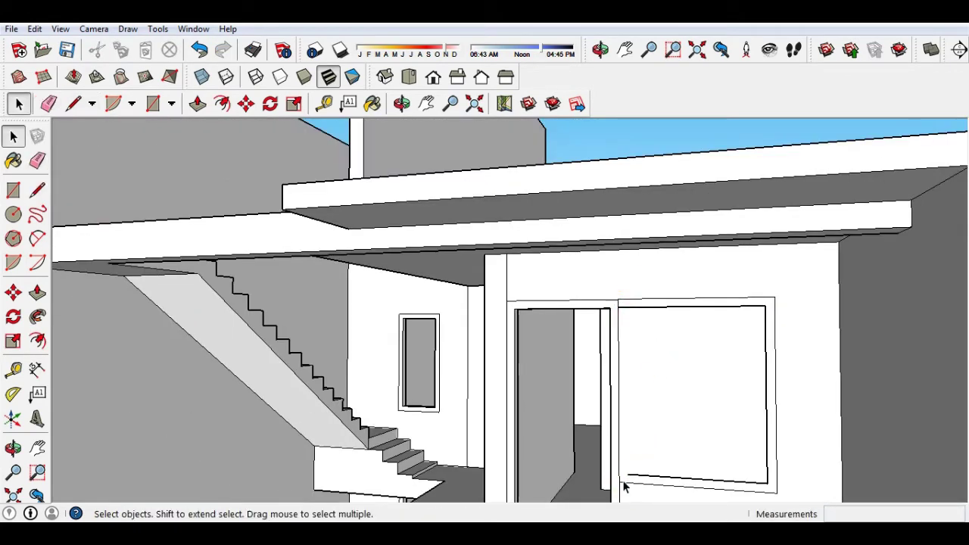
{"action": "key", "text": "l"}
{"action": "left_click", "coordinate": [621, 480]}
{"action": "scroll", "coordinate": [598, 286], "scroll_direction": "up", "scroll_amount": 2}
{"action": "key", "text": "e"}
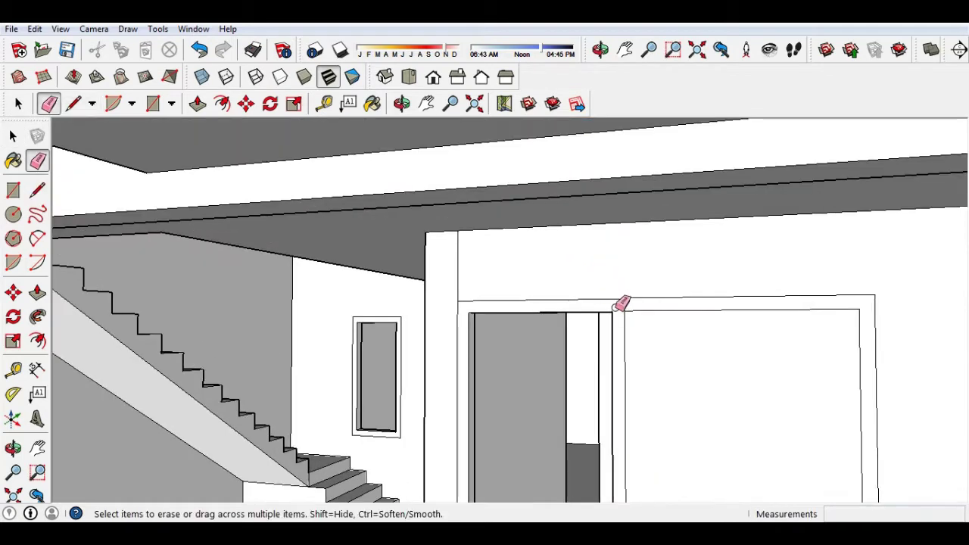
{"action": "scroll", "coordinate": [628, 416], "scroll_direction": "down", "scroll_amount": 3}
{"action": "scroll", "coordinate": [625, 455], "scroll_direction": "up", "scroll_amount": 4}
- Draw a vertical mullion down from the window's top edge
{"action": "scroll", "coordinate": [627, 445], "scroll_direction": "down", "scroll_amount": 2}
{"action": "key", "text": "l"}
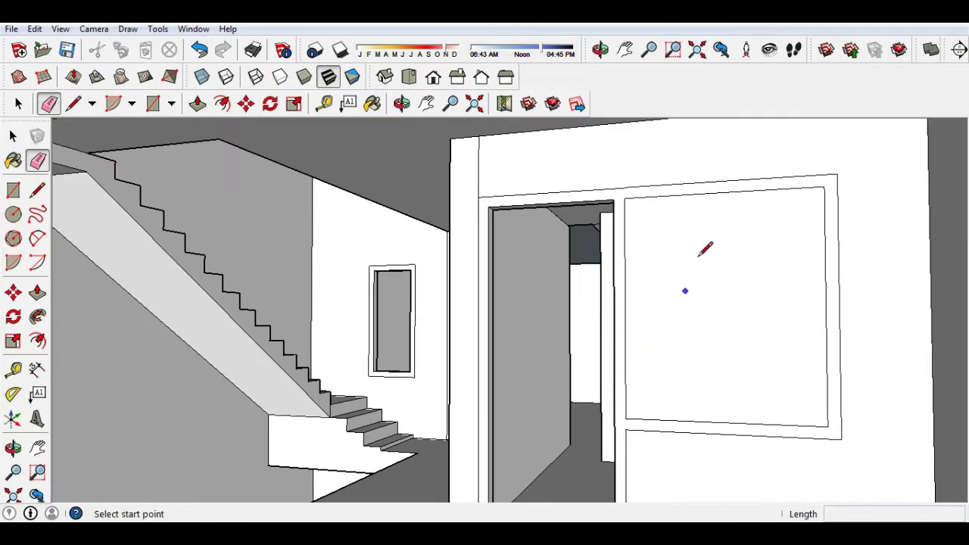
{"action": "left_click", "coordinate": [725, 193]}
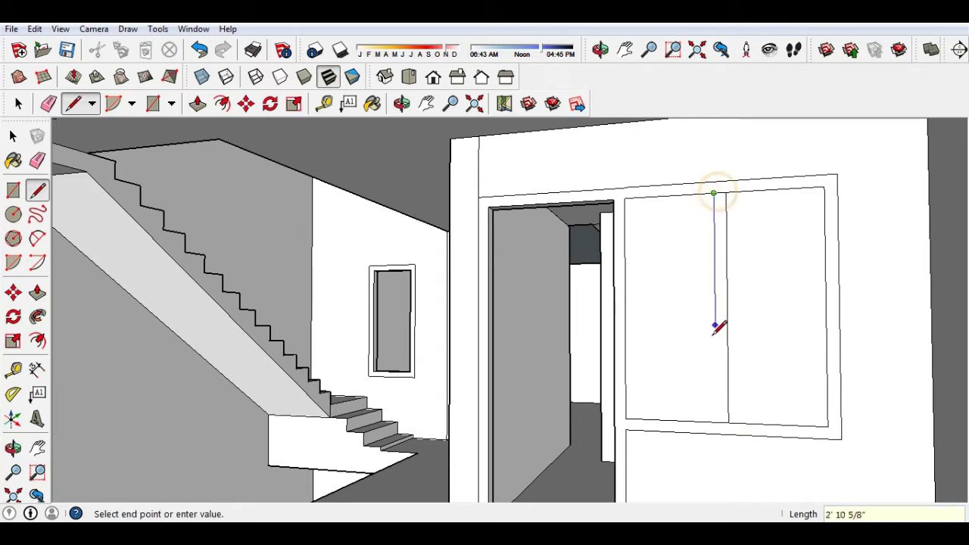
{"action": "key", "text": "e"}
{"action": "scroll", "coordinate": [732, 187], "scroll_direction": "up", "scroll_amount": 2}
{"action": "scroll", "coordinate": [713, 186], "scroll_direction": "down", "scroll_amount": 1}
{"action": "scroll", "coordinate": [701, 409], "scroll_direction": "up", "scroll_amount": 1}
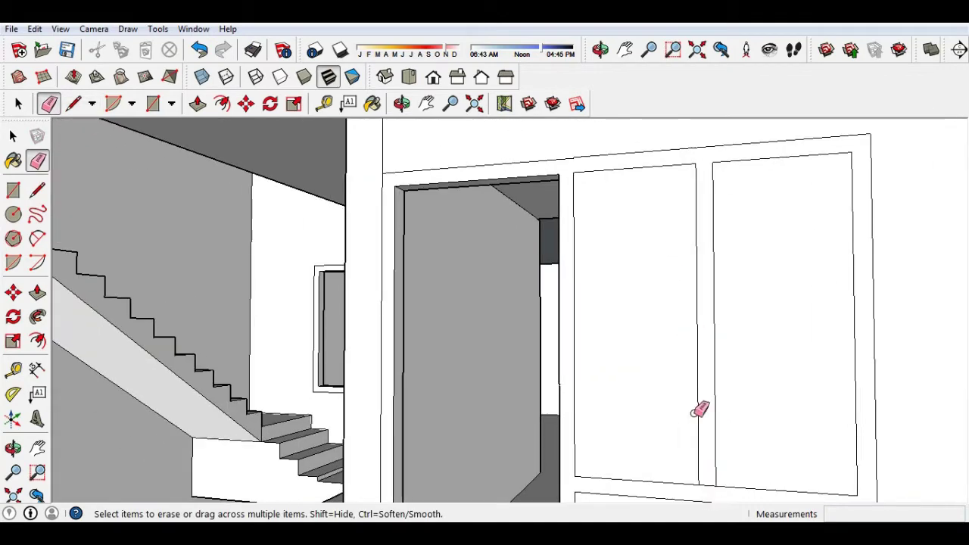
- Draw a horizontal transom across the window, splitting it into four panes
{"action": "key", "text": "l"}
{"action": "left_click", "coordinate": [574, 377]}
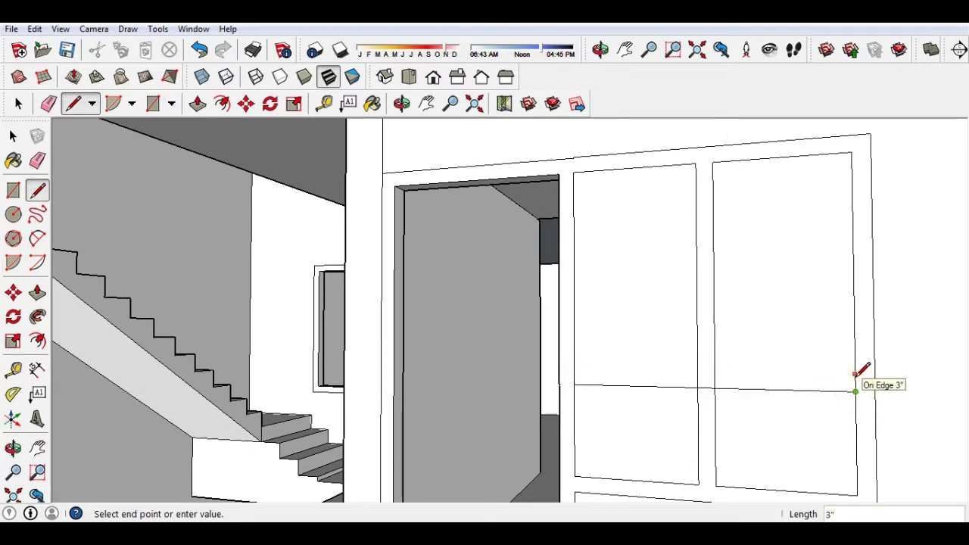
{"action": "key", "text": "e"}
{"action": "left_click", "coordinate": [696, 380]}
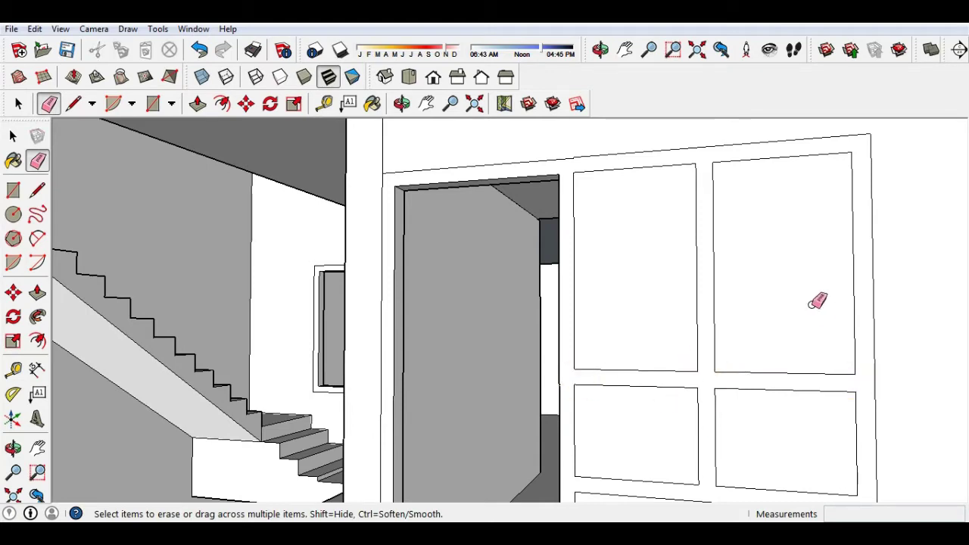
{"action": "scroll", "coordinate": [778, 251], "scroll_direction": "down", "scroll_amount": 3}
{"action": "scroll", "coordinate": [760, 268], "scroll_direction": "down", "scroll_amount": 2}
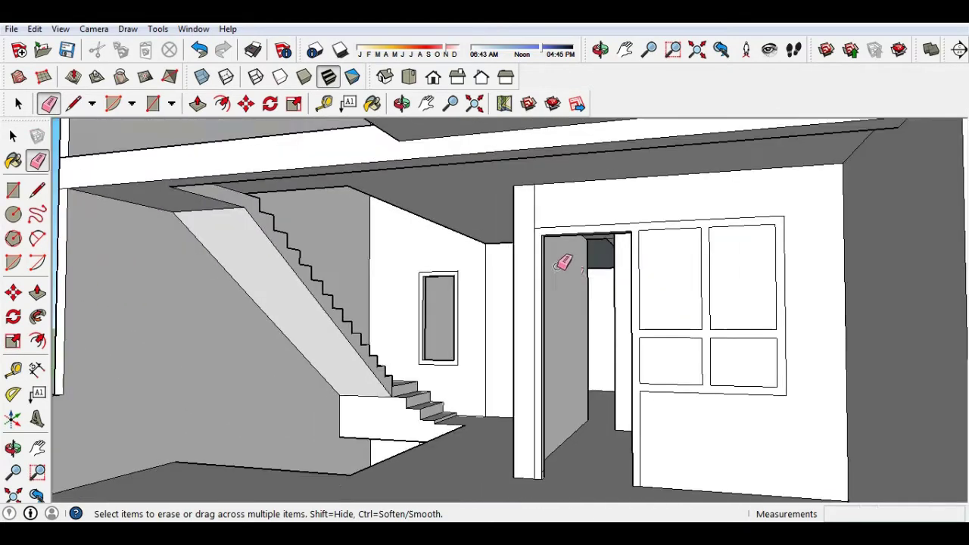
{"action": "scroll", "coordinate": [560, 262], "scroll_direction": "down", "scroll_amount": 3}
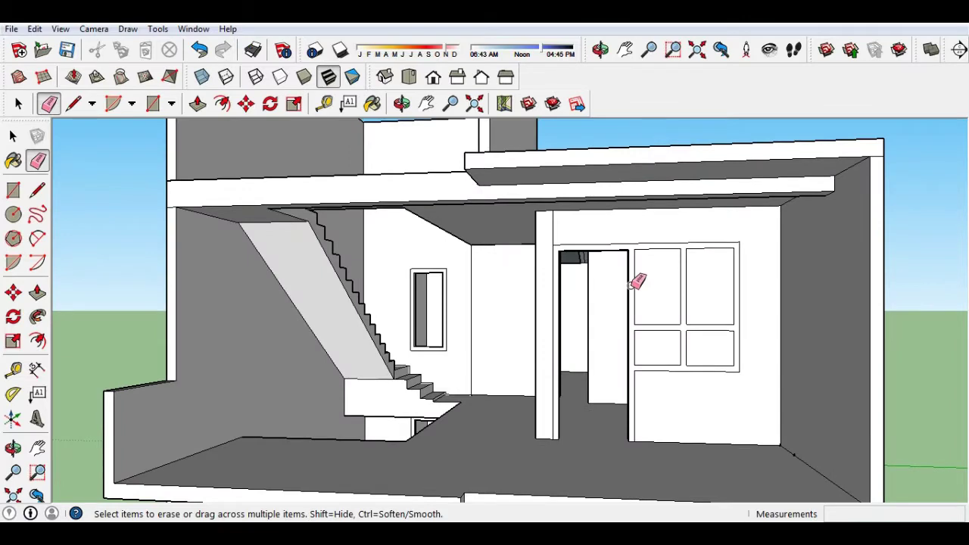
- Recess the upper-left pane and pick the upper-right pane to push in
{"action": "key", "text": "p"}
{"action": "left_click", "coordinate": [657, 288]}
{"action": "left_click", "coordinate": [671, 329]}
{"action": "left_click", "coordinate": [711, 303]}
- Recess the upper-right and both lower panes to the same depth as the first
{"action": "middle_click_drag", "start_coordinate": [712, 302], "coordinate": [657, 337]}
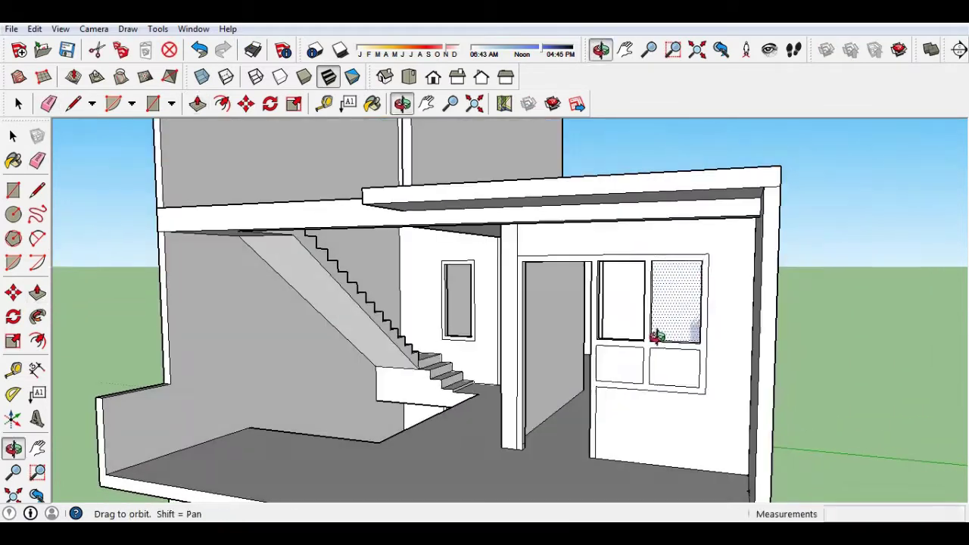
{"action": "left_click", "coordinate": [696, 303]}
{"action": "middle_click_drag", "start_coordinate": [697, 303], "coordinate": [703, 372]}
{"action": "left_click", "coordinate": [714, 369]}
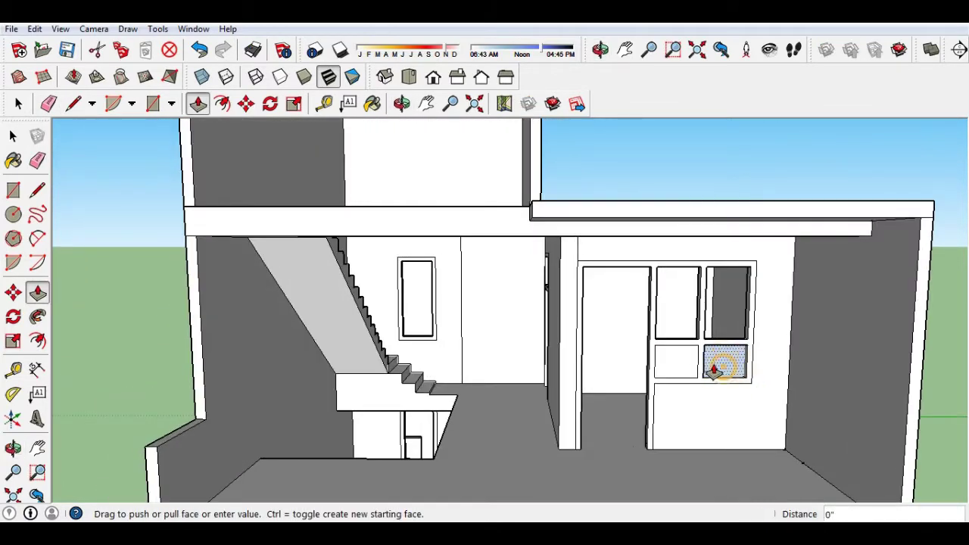
{"action": "left_click", "coordinate": [723, 379]}
{"action": "left_click", "coordinate": [717, 367]}
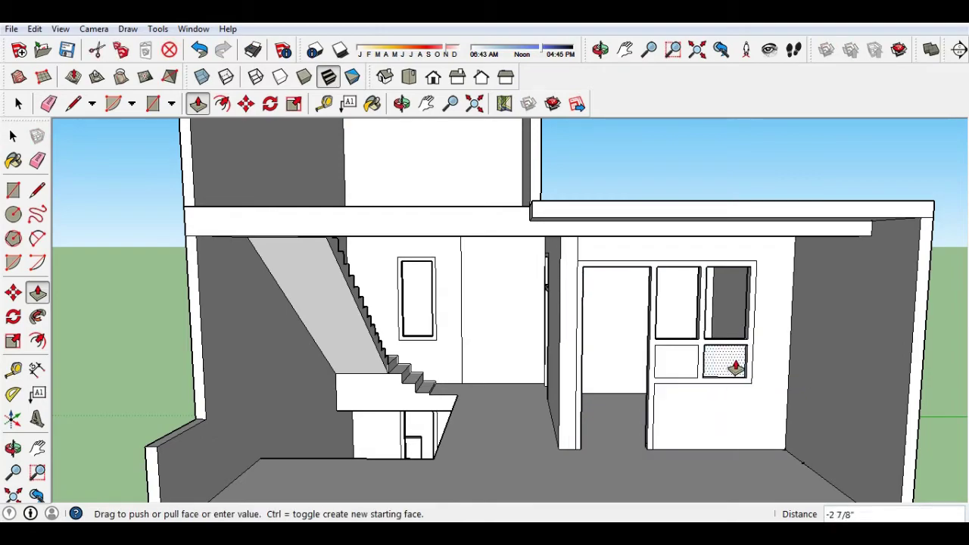
{"action": "left_click", "coordinate": [734, 367]}
{"action": "left_click", "coordinate": [684, 368]}
{"action": "left_click", "coordinate": [681, 361]}
- Orbit around the house to look down into the top-floor room
{"action": "mouse_move", "coordinate": [681, 362]}
{"action": "middle_mouse_down"}
{"action": "mouse_move", "coordinate": [724, 367]}
{"action": "mouse_move", "coordinate": [630, 347]}
{"action": "mouse_move", "coordinate": [631, 299]}
{"action": "middle_mouse_up"}
{"action": "scroll", "coordinate": [528, 325], "scroll_direction": "down", "scroll_amount": 2}
{"action": "mouse_move", "coordinate": [528, 325]}
{"action": "middle_mouse_down"}
{"action": "mouse_move", "coordinate": [493, 270]}
{"action": "mouse_move", "coordinate": [496, 366]}
{"action": "mouse_move", "coordinate": [540, 371]}
{"action": "middle_mouse_up"}
{"action": "scroll", "coordinate": [520, 271], "scroll_direction": "up", "scroll_amount": 3}
{"action": "middle_click_drag", "start_coordinate": [519, 270], "coordinate": [567, 294]}
- Draw a rectangle at the ledge corner and offset an outline on the narrow wall face
{"action": "scroll", "coordinate": [591, 270], "scroll_direction": "up", "scroll_amount": 2}
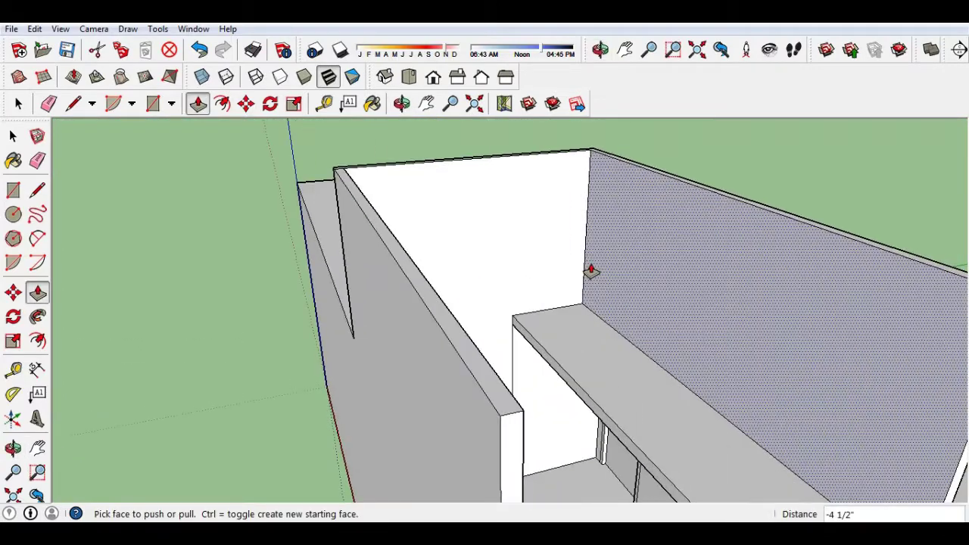
{"action": "key", "text": "r"}
{"action": "left_click", "coordinate": [581, 303]}
{"action": "type", "text": "7',3'3"}
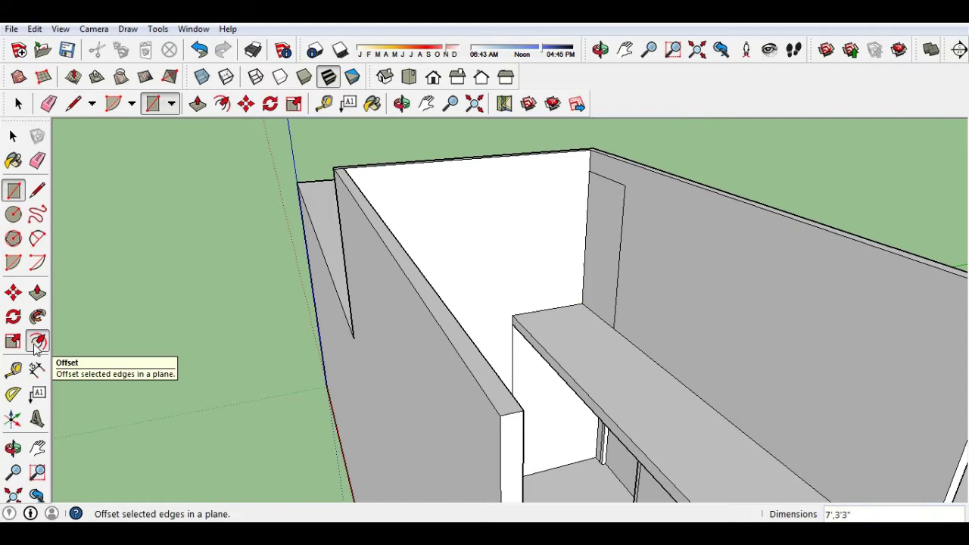
{"action": "left_click", "coordinate": [37, 341]}
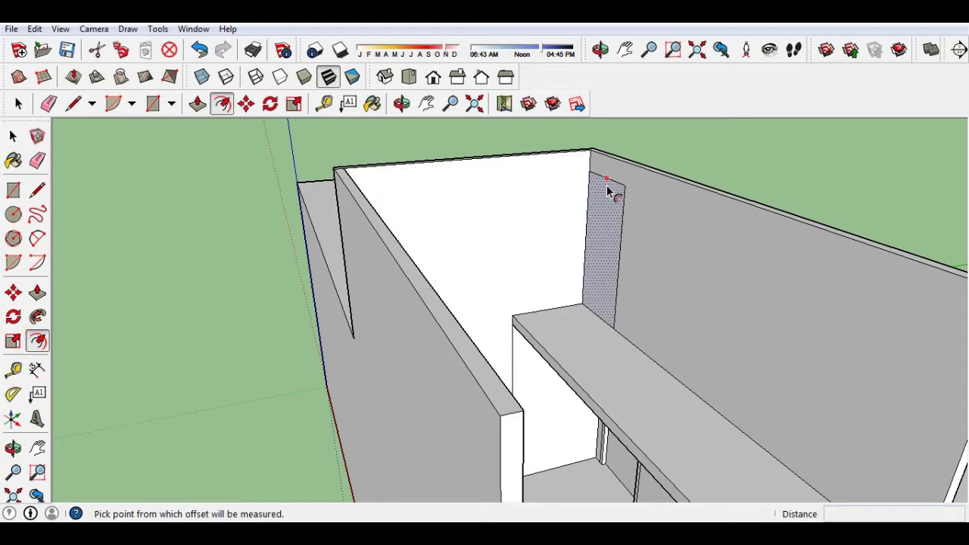
{"action": "left_click", "coordinate": [610, 193]}
{"action": "left_click", "coordinate": [591, 290]}
{"action": "key", "text": "Escape"}
{"action": "scroll", "coordinate": [592, 290], "scroll_direction": "up", "scroll_amount": 5}
{"action": "key", "text": "e"}
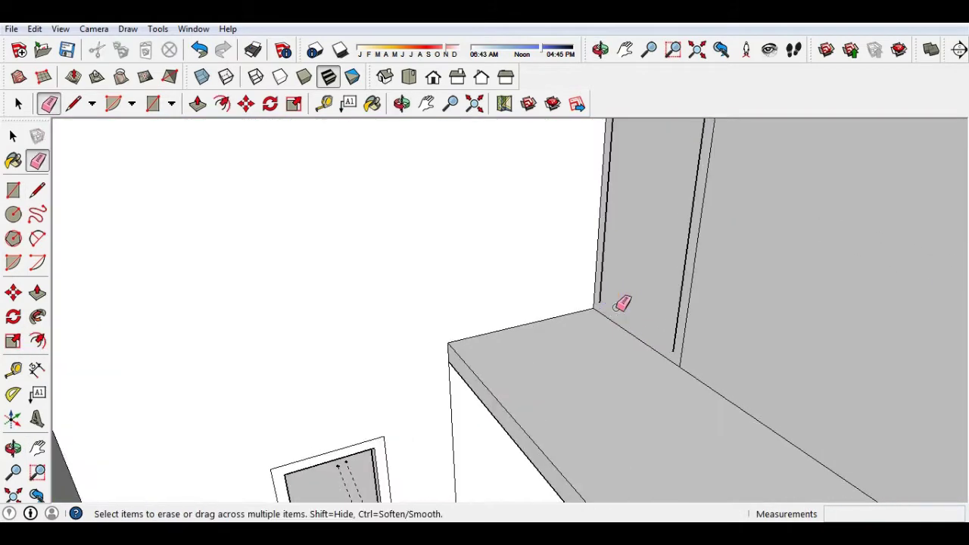
- Draw a line along the ledge and push the door face through the wall
{"action": "key", "text": "l"}
{"action": "left_click", "coordinate": [599, 306]}
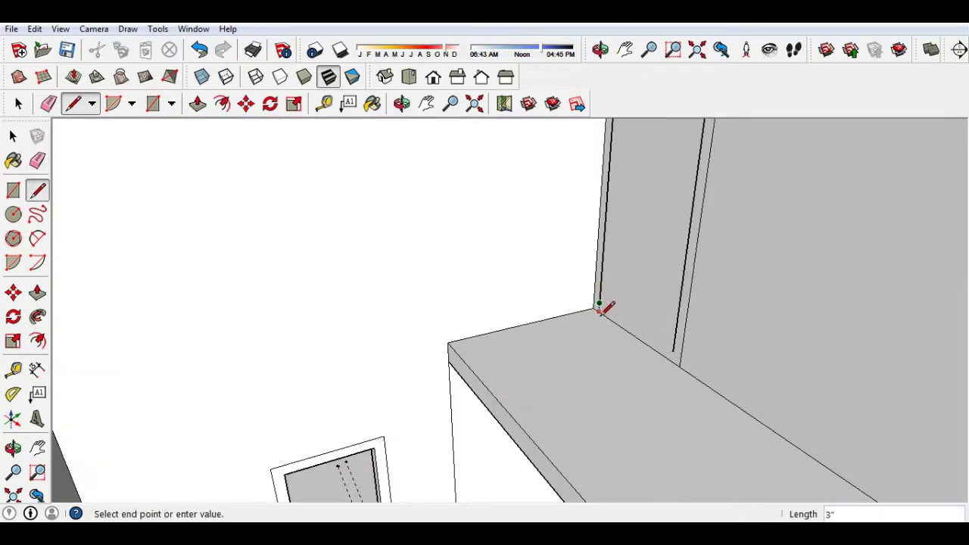
{"action": "left_click", "coordinate": [673, 353]}
{"action": "scroll", "coordinate": [670, 349], "scroll_direction": "down", "scroll_amount": 3}
{"action": "key", "text": "p"}
{"action": "left_click", "coordinate": [649, 287]}
{"action": "mouse_move", "coordinate": [649, 288]}
{"action": "middle_mouse_down"}
{"action": "mouse_move", "coordinate": [732, 232]}
{"action": "mouse_move", "coordinate": [530, 277]}
{"action": "mouse_move", "coordinate": [340, 340]}
{"action": "middle_mouse_up"}
- Face the doorway and select the door frame outline and its top edge
{"action": "key", "text": "e"}
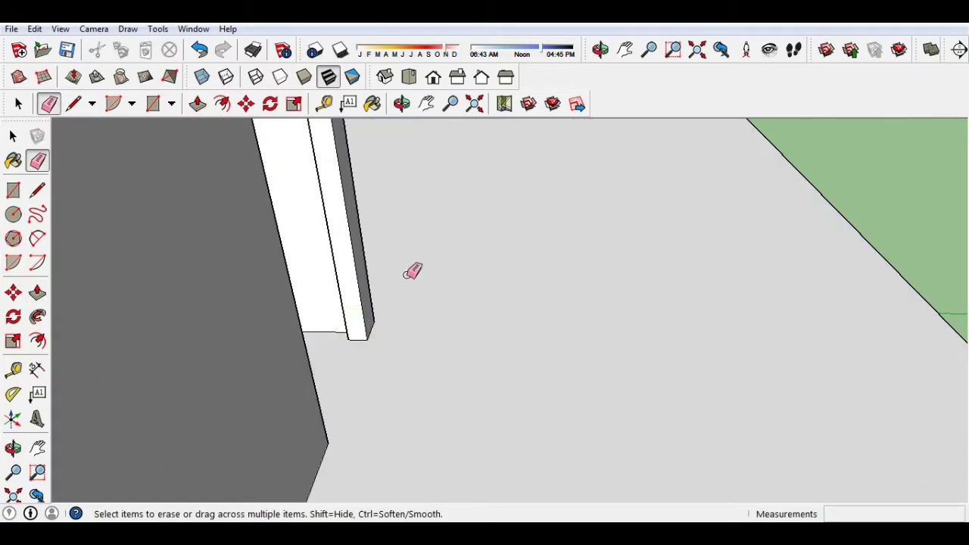
{"action": "key", "text": "o"}
{"action": "left_click_drag", "start_coordinate": [413, 275], "coordinate": [272, 367]}
{"action": "key", "text": "e"}
{"action": "mouse_move", "coordinate": [272, 368]}
{"action": "middle_mouse_down"}
{"action": "mouse_move", "coordinate": [432, 374]}
{"action": "mouse_move", "coordinate": [455, 260]}
{"action": "middle_mouse_up"}
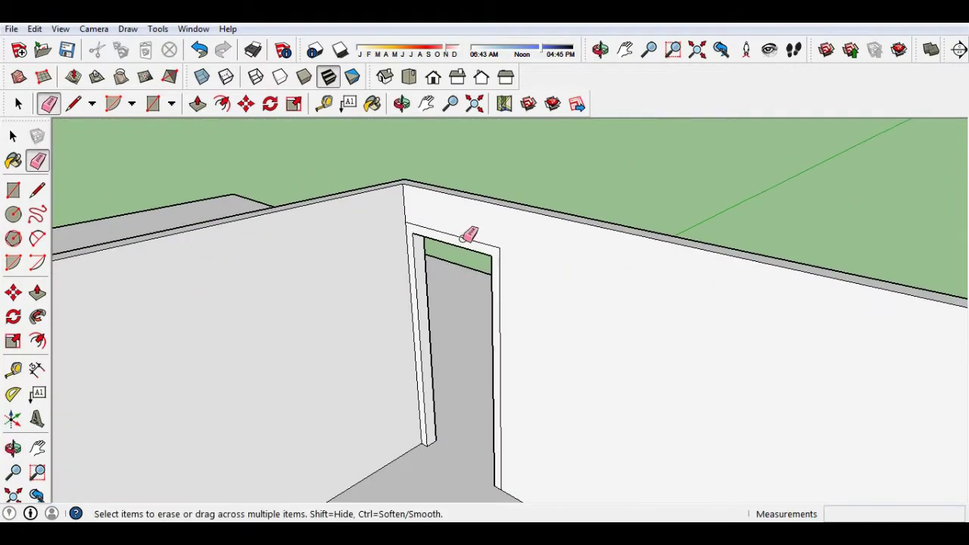
{"action": "key", "text": "space"}
{"action": "left_click", "coordinate": [477, 248]}
{"action": "left_click", "coordinate": [475, 241]}
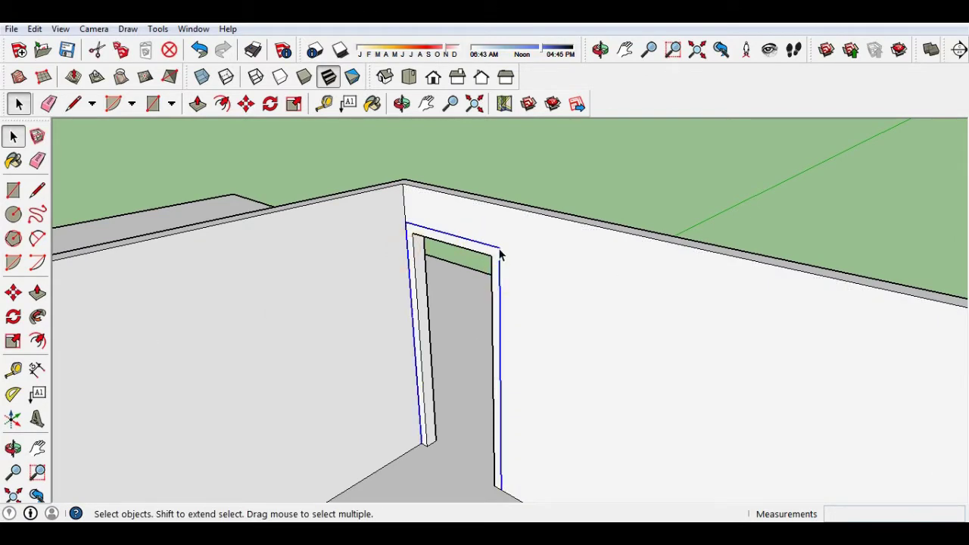
- Group the selected door-frame edges and move the group into the stair-room doorway
{"action": "right_click", "coordinate": [498, 255]}
{"action": "left_click", "coordinate": [570, 376]}
{"action": "key", "text": "m"}
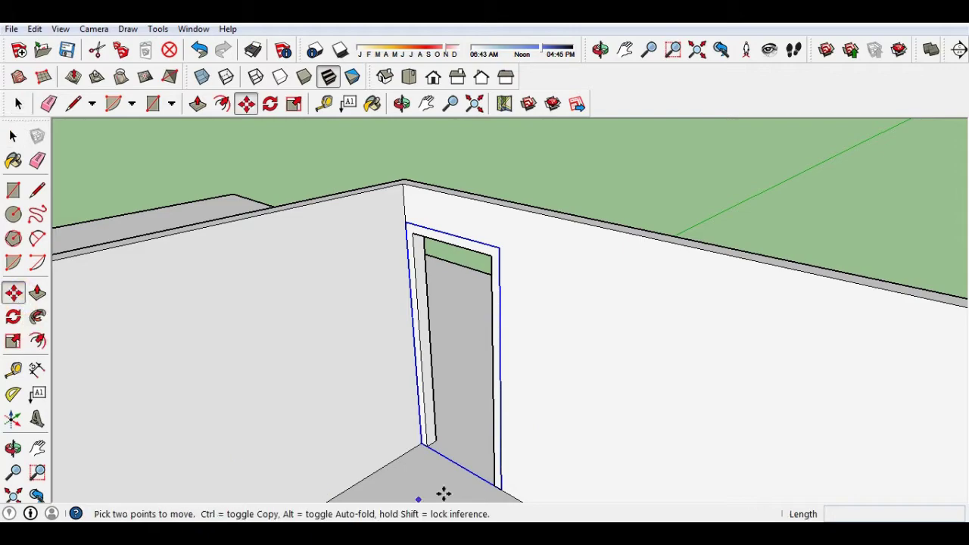
{"action": "left_click", "coordinate": [421, 443]}
{"action": "mouse_move", "coordinate": [377, 439]}
{"action": "middle_mouse_down"}
{"action": "mouse_move", "coordinate": [320, 371]}
{"action": "mouse_move", "coordinate": [228, 381]}
{"action": "middle_mouse_up"}
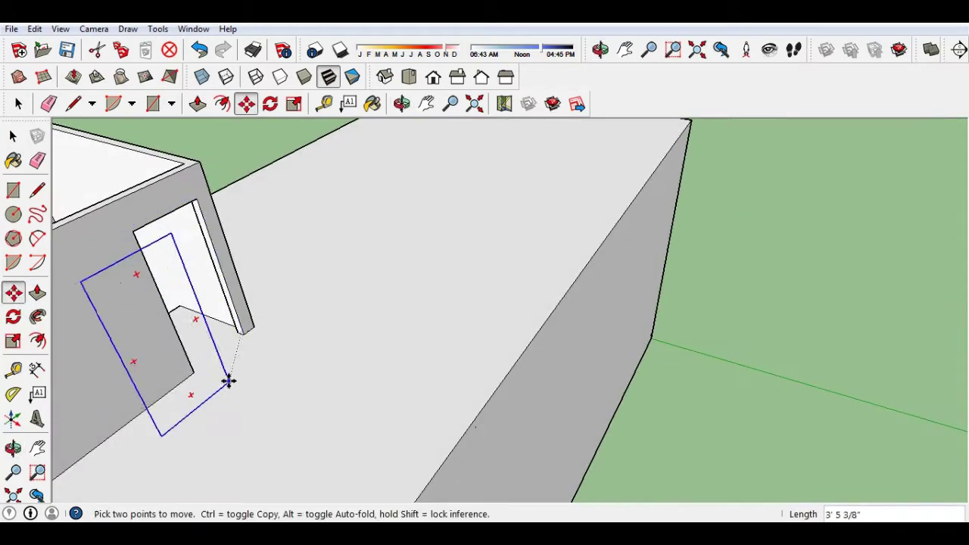
{"action": "mouse_move", "coordinate": [250, 331]}
{"action": "middle_mouse_down"}
{"action": "mouse_move", "coordinate": [307, 411]}
{"action": "mouse_move", "coordinate": [345, 396]}
{"action": "mouse_move", "coordinate": [392, 422]}
{"action": "mouse_move", "coordinate": [558, 314]}
{"action": "mouse_move", "coordinate": [270, 342]}
{"action": "mouse_move", "coordinate": [461, 275]}
{"action": "mouse_move", "coordinate": [338, 255]}
{"action": "mouse_move", "coordinate": [368, 237]}
{"action": "middle_mouse_up"}
{"action": "left_click", "coordinate": [368, 237]}
{"action": "key", "text": "space"}
{"action": "scroll", "coordinate": [392, 298], "scroll_direction": "up", "scroll_amount": 2}
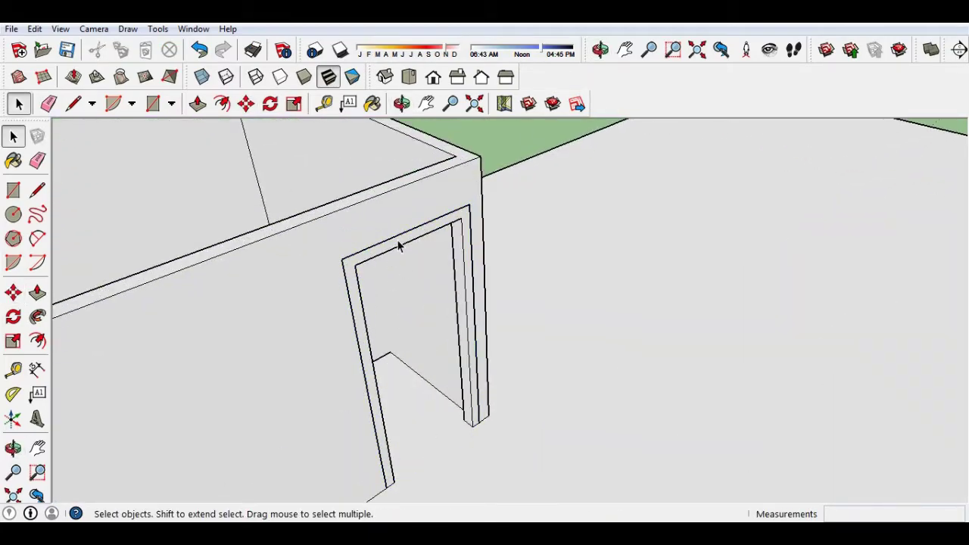
- Draw a rectangle filling the door opening from the frame corner
{"action": "key", "text": "p"}
{"action": "left_click", "coordinate": [37, 238]}
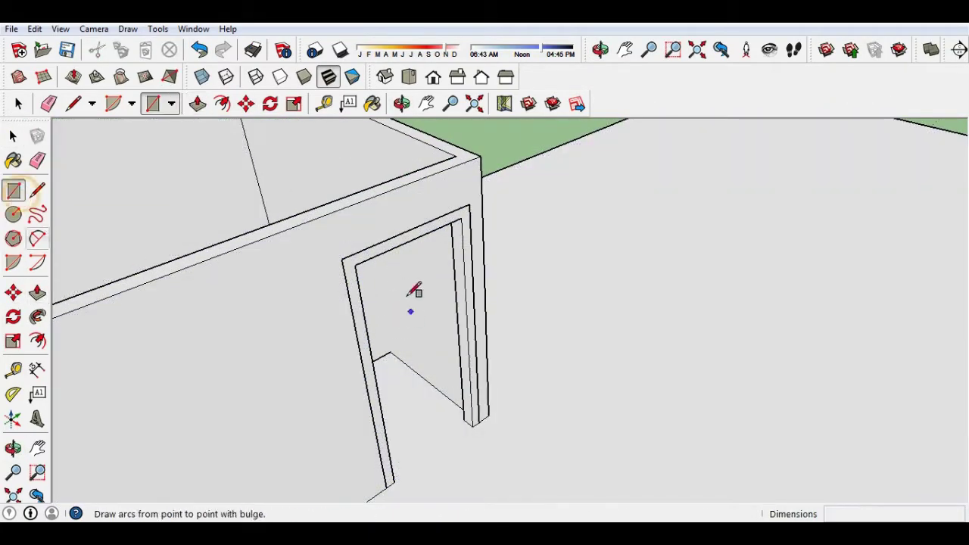
{"action": "key", "text": "l"}
{"action": "left_click", "coordinate": [386, 487]}
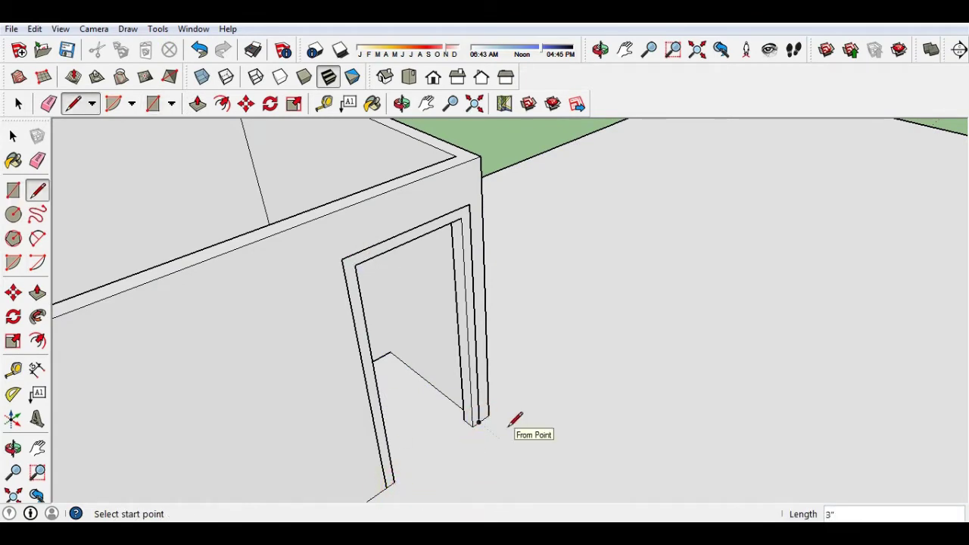
{"action": "key", "text": "p"}
{"action": "middle_click_drag", "start_coordinate": [392, 249], "coordinate": [374, 346]}
{"action": "key", "text": "r"}
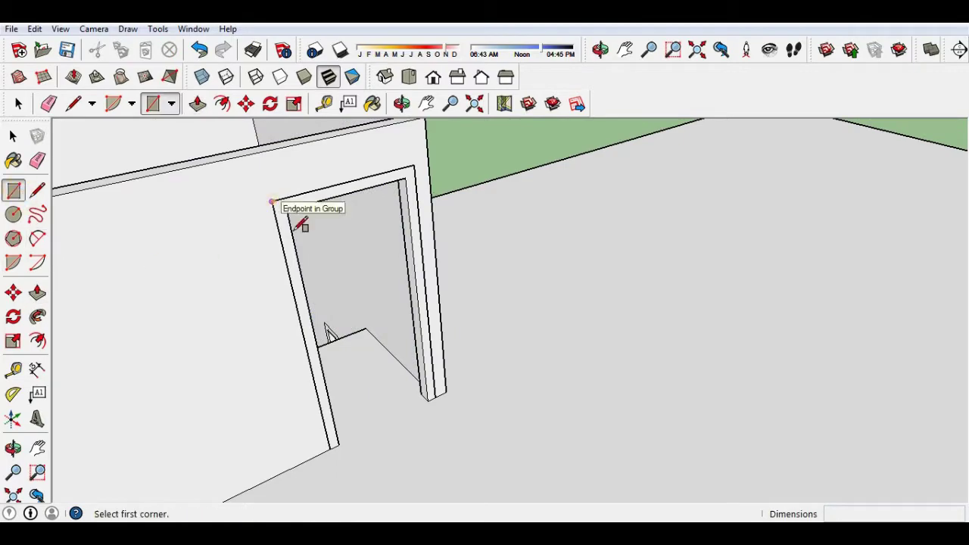
{"action": "left_click", "coordinate": [440, 393]}
{"action": "left_click", "coordinate": [440, 393]}
- Push-pull the door face through the wall and check the open doorway from above
{"action": "key", "text": "p"}
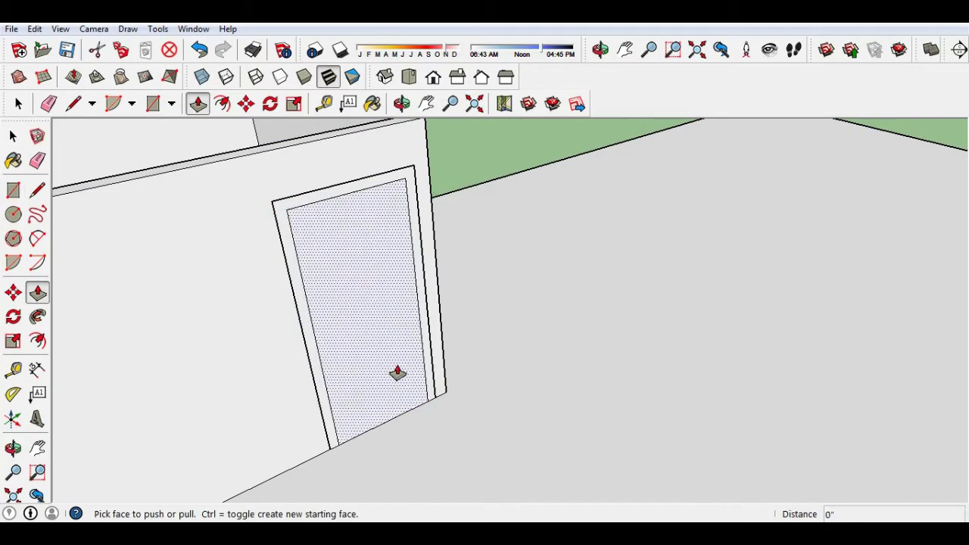
{"action": "left_click", "coordinate": [396, 372]}
{"action": "key", "text": "Escape"}
{"action": "mouse_move", "coordinate": [284, 219]}
{"action": "middle_mouse_down"}
{"action": "mouse_move", "coordinate": [532, 340]}
{"action": "mouse_move", "coordinate": [663, 277]}
{"action": "mouse_move", "coordinate": [376, 348]}
{"action": "mouse_move", "coordinate": [348, 411]}
{"action": "middle_mouse_up"}
{"action": "left_click", "coordinate": [569, 361]}
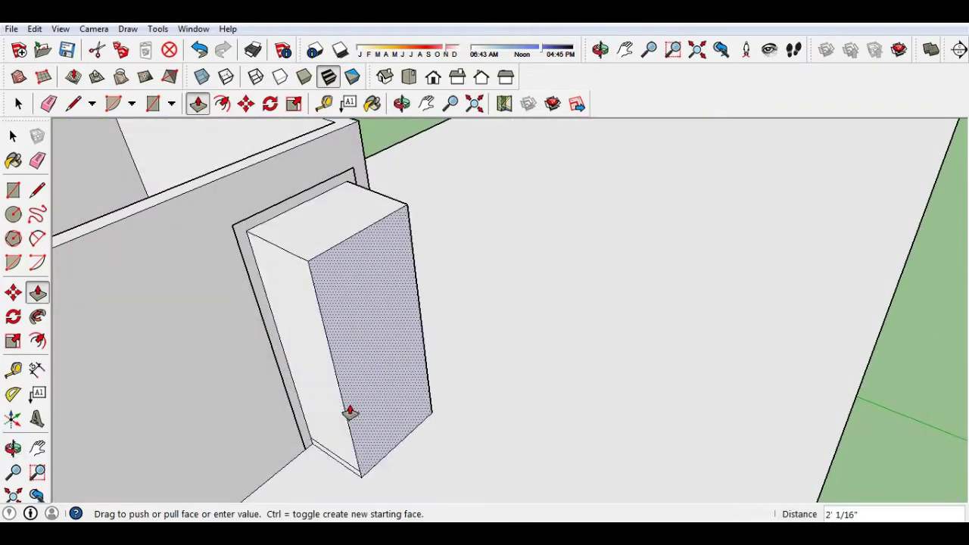
{"action": "left_click", "coordinate": [411, 421]}
{"action": "mouse_move", "coordinate": [418, 417]}
{"action": "middle_mouse_down"}
{"action": "mouse_move", "coordinate": [319, 297]}
{"action": "mouse_move", "coordinate": [281, 169]}
{"action": "middle_mouse_up"}
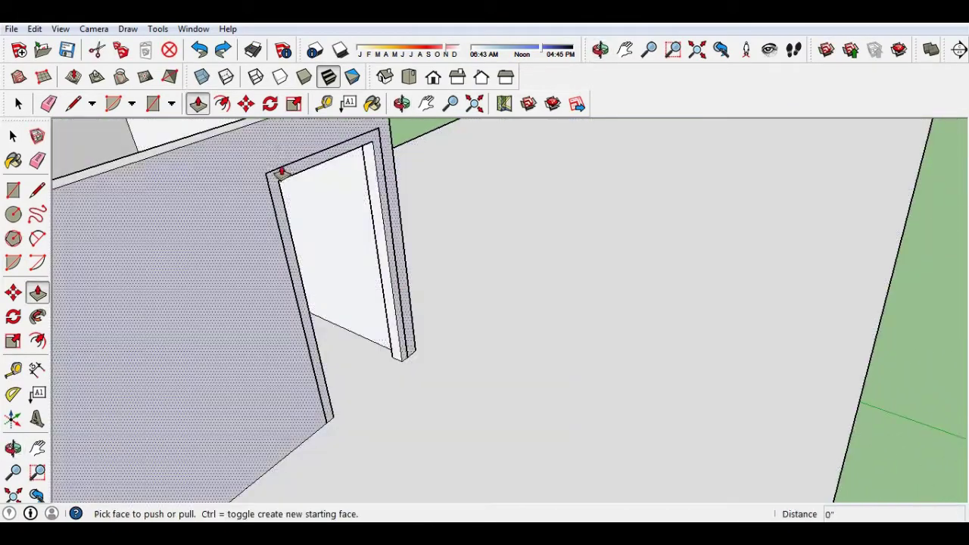
{"action": "mouse_move", "coordinate": [411, 402]}
{"action": "middle_mouse_down"}
{"action": "mouse_move", "coordinate": [558, 368]}
{"action": "mouse_move", "coordinate": [700, 177]}
{"action": "middle_mouse_up"}
- Draw a rectangle on the stair-room top and push it up into a roof slab
{"action": "scroll", "coordinate": [700, 176], "scroll_direction": "down", "scroll_amount": 5}
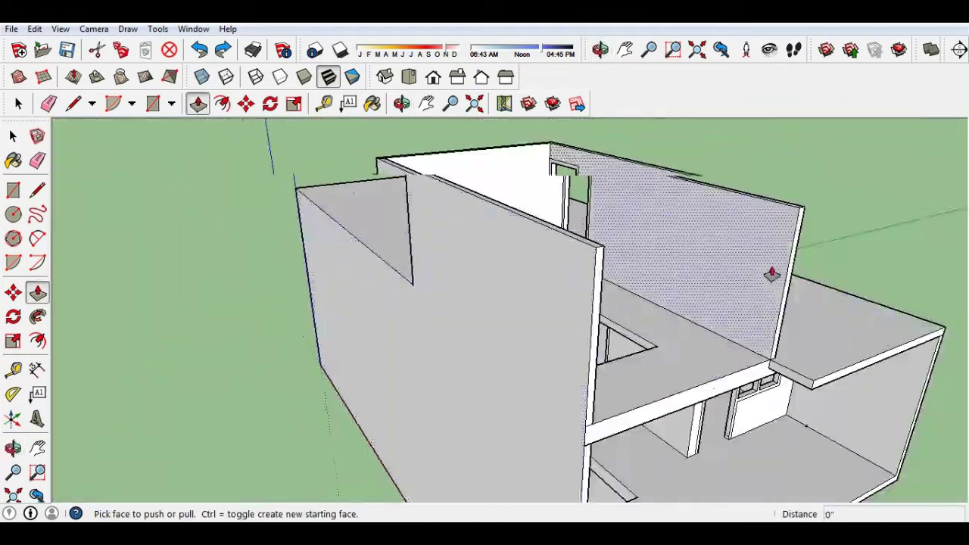
{"action": "mouse_move", "coordinate": [772, 272]}
{"action": "middle_mouse_down"}
{"action": "mouse_move", "coordinate": [520, 396]}
{"action": "mouse_move", "coordinate": [493, 320]}
{"action": "mouse_move", "coordinate": [538, 380]}
{"action": "mouse_move", "coordinate": [502, 372]}
{"action": "mouse_move", "coordinate": [502, 281]}
{"action": "mouse_move", "coordinate": [461, 340]}
{"action": "mouse_move", "coordinate": [428, 244]}
{"action": "mouse_move", "coordinate": [540, 325]}
{"action": "mouse_move", "coordinate": [662, 199]}
{"action": "mouse_move", "coordinate": [550, 297]}
{"action": "middle_mouse_up"}
{"action": "key", "text": "r"}
{"action": "scroll", "coordinate": [427, 244], "scroll_direction": "up", "scroll_amount": 3}
{"action": "left_click", "coordinate": [662, 199]}
{"action": "key", "text": "p"}
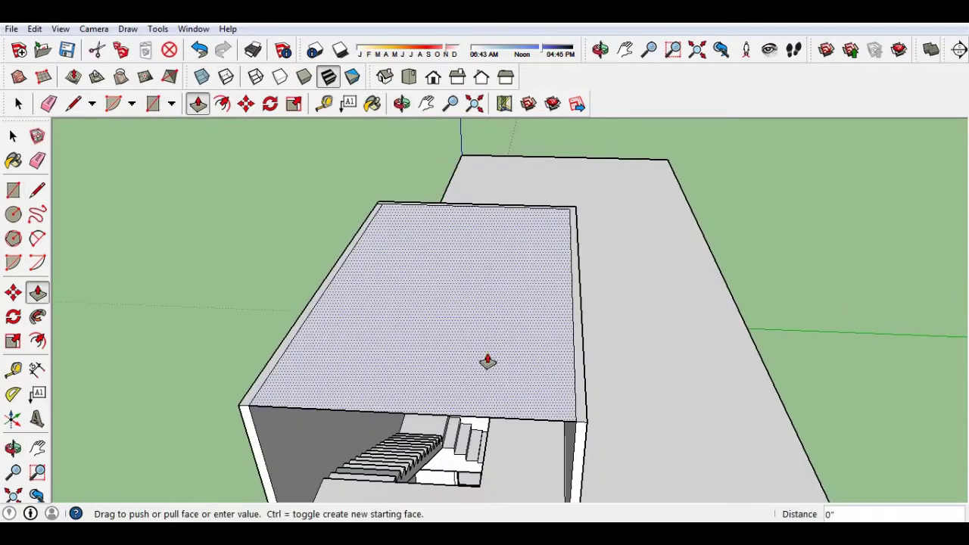
{"action": "middle_click_drag", "start_coordinate": [515, 381], "coordinate": [307, 325]}
{"action": "left_click", "coordinate": [308, 325]}
{"action": "type", "text": "1'"}
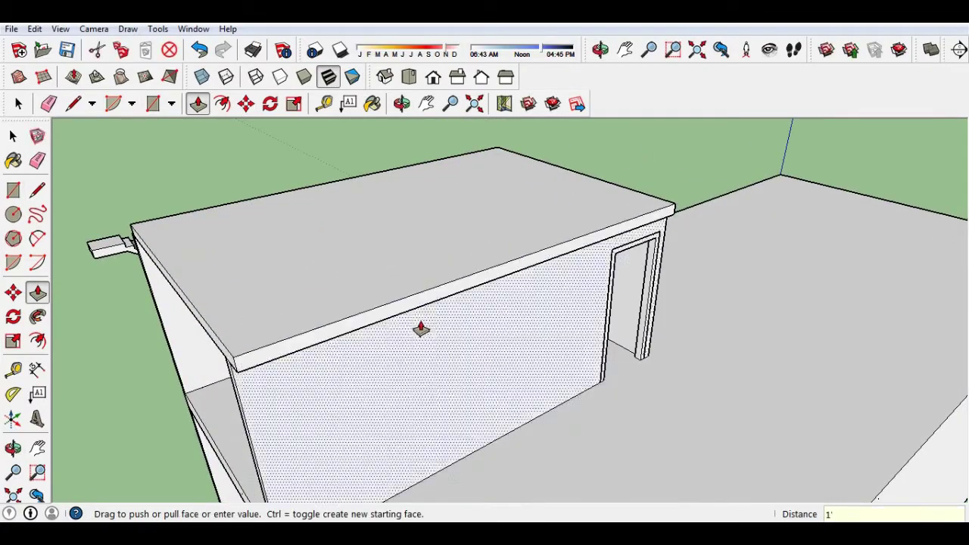
- Extend the stair-room roof's edge face 1' beyond the wall with Push/Pull
{"action": "middle_click_drag", "start_coordinate": [421, 328], "coordinate": [435, 281]}
{"action": "left_click", "coordinate": [484, 331]}
{"action": "type", "text": "1"}
{"action": "key", "text": "Return"}
{"action": "middle_click_drag", "start_coordinate": [491, 327], "coordinate": [179, 320]}
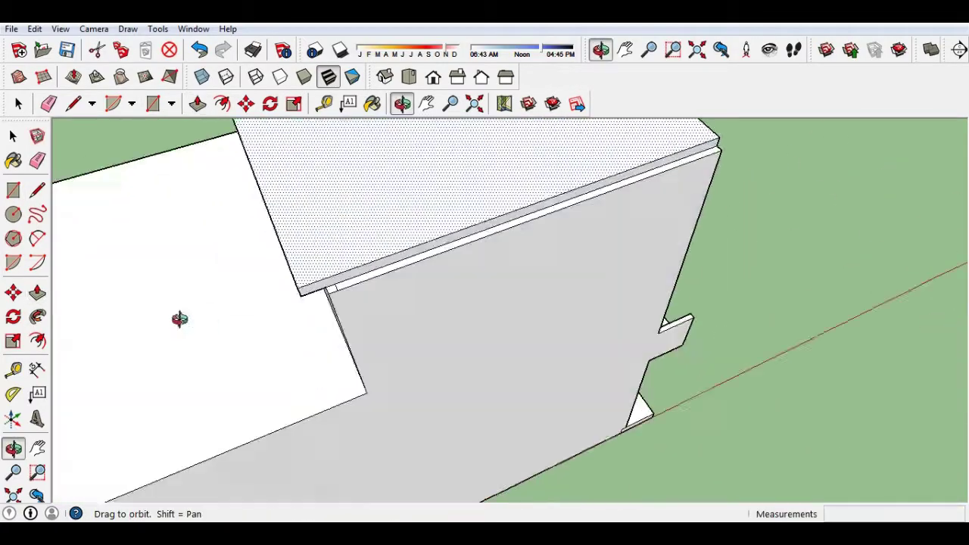
{"action": "left_click", "coordinate": [385, 285]}
{"action": "mouse_move", "coordinate": [384, 285]}
{"action": "middle_mouse_down"}
{"action": "mouse_move", "coordinate": [214, 253]}
{"action": "mouse_move", "coordinate": [418, 258]}
{"action": "mouse_move", "coordinate": [368, 209]}
{"action": "mouse_move", "coordinate": [526, 217]}
{"action": "mouse_move", "coordinate": [524, 141]}
{"action": "mouse_move", "coordinate": [632, 389]}
{"action": "mouse_move", "coordinate": [402, 201]}
{"action": "mouse_move", "coordinate": [466, 256]}
{"action": "mouse_move", "coordinate": [656, 318]}
{"action": "middle_mouse_up"}
{"action": "left_click", "coordinate": [418, 257]}
- Make the separate stairs into a component named 'stair'
{"action": "key", "text": "space"}
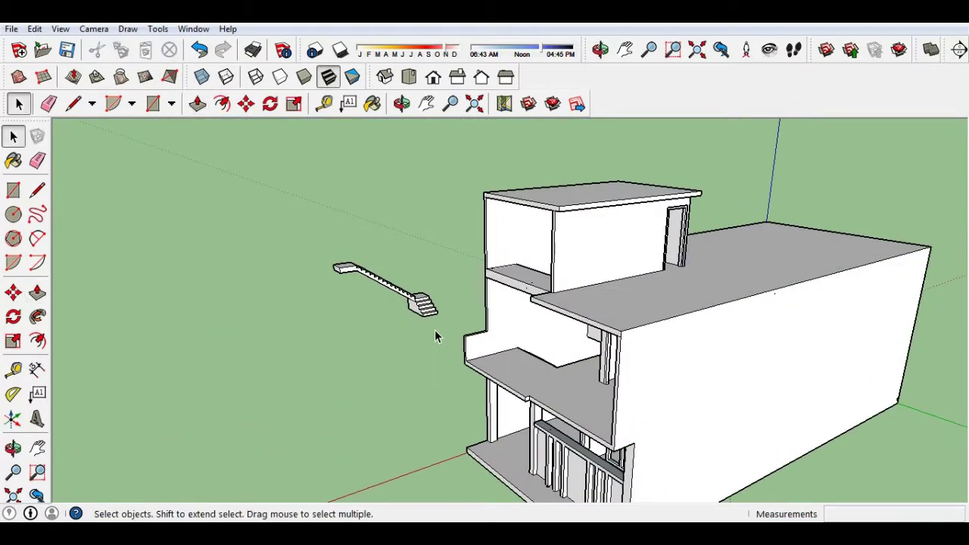
{"action": "right_click", "coordinate": [426, 313]}
{"action": "left_click", "coordinate": [469, 184]}
{"action": "type", "text": "stair"}
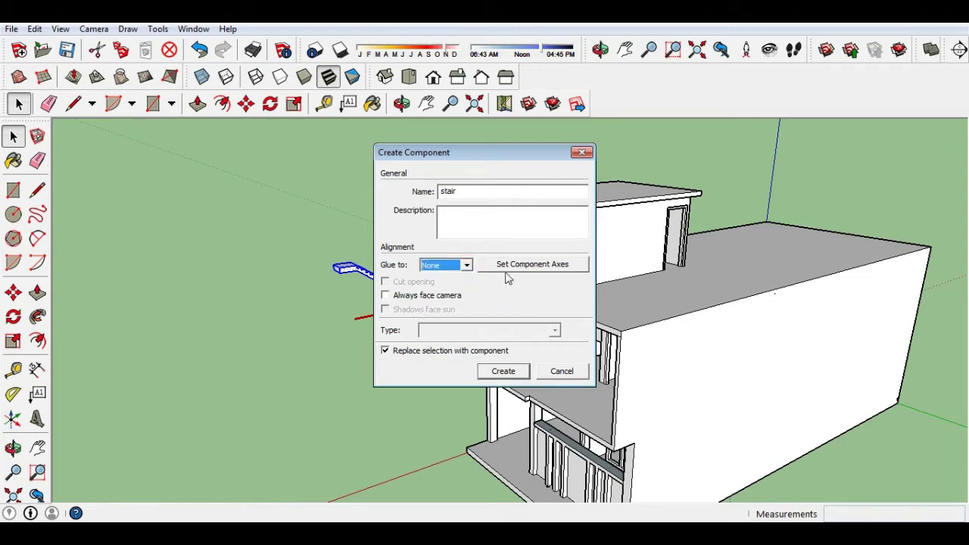
{"action": "left_click", "coordinate": [505, 378]}
{"action": "middle_click_drag", "start_coordinate": [504, 379], "coordinate": [368, 334]}
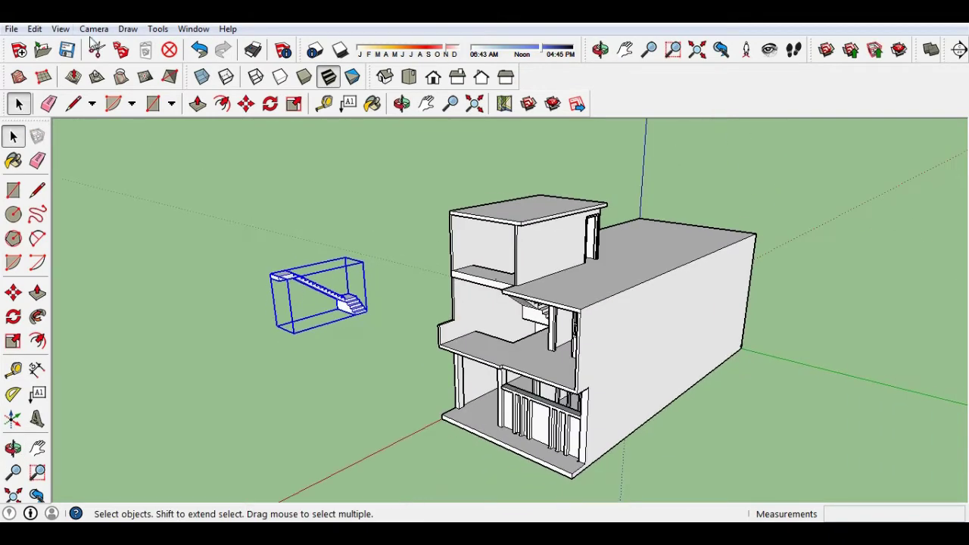
- Search the Components panel for 'stair', dismiss the internet warning, and close the panel
{"action": "left_click", "coordinate": [193, 28]}
{"action": "left_click", "coordinate": [219, 96]}
{"action": "type", "text": "stair"}
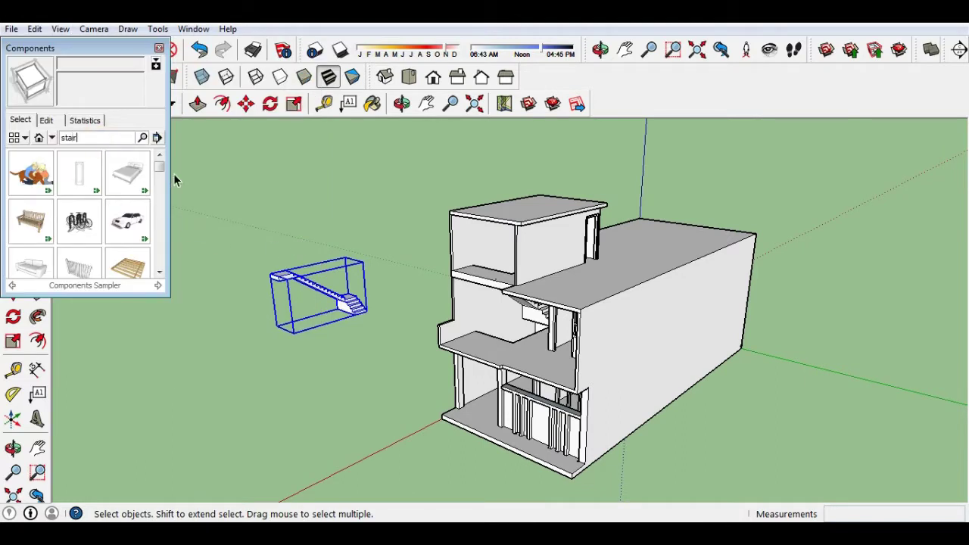
{"action": "key", "text": "Return"}
{"action": "left_click", "coordinate": [303, 205]}
{"action": "scroll", "coordinate": [83, 219], "scroll_direction": "down", "scroll_amount": 5}
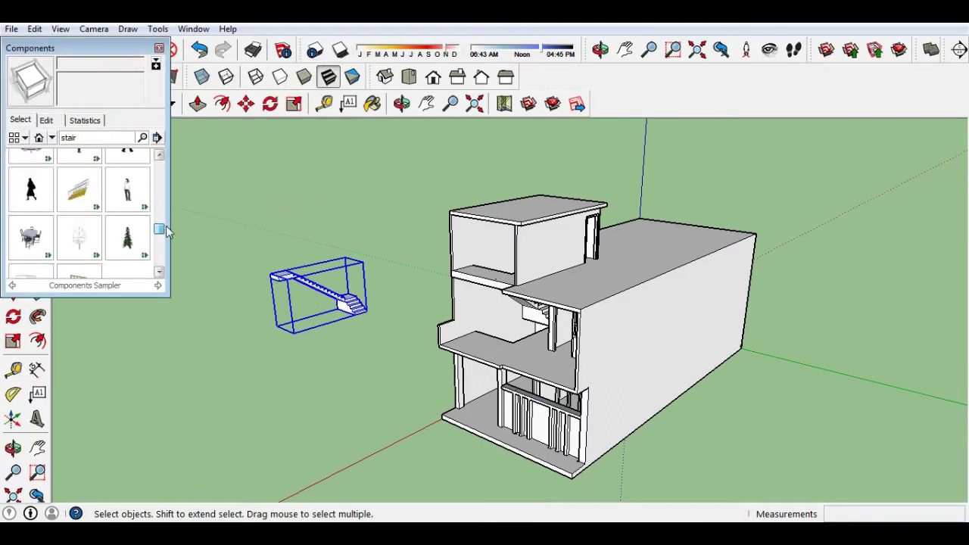
{"action": "left_click", "coordinate": [159, 48]}
- Open and dismiss the stair component's context menu, then reorient the view
{"action": "middle_click_drag", "start_coordinate": [389, 287], "coordinate": [303, 303]}
{"action": "scroll", "coordinate": [303, 303], "scroll_direction": "up", "scroll_amount": 3}
{"action": "right_click", "coordinate": [253, 288]}
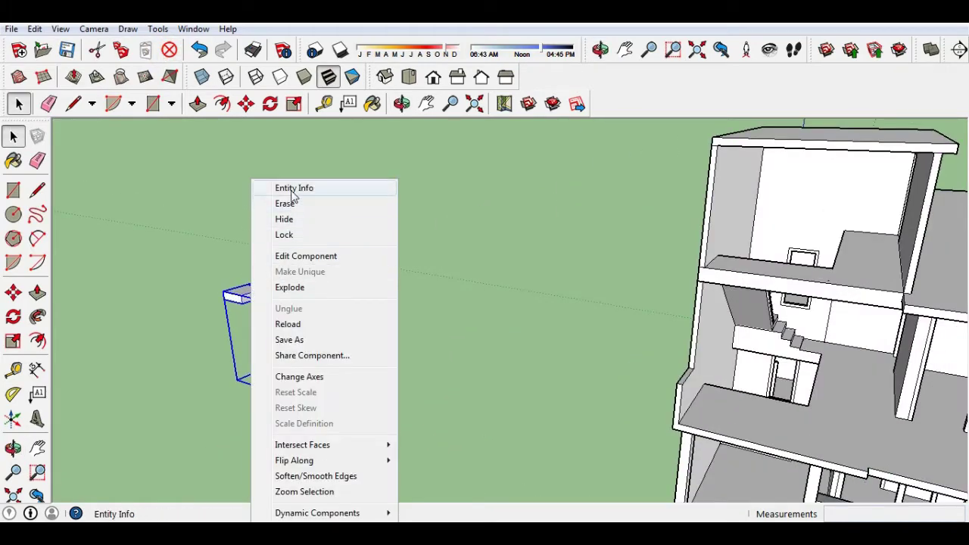
{"action": "mouse_move", "coordinate": [317, 512]}
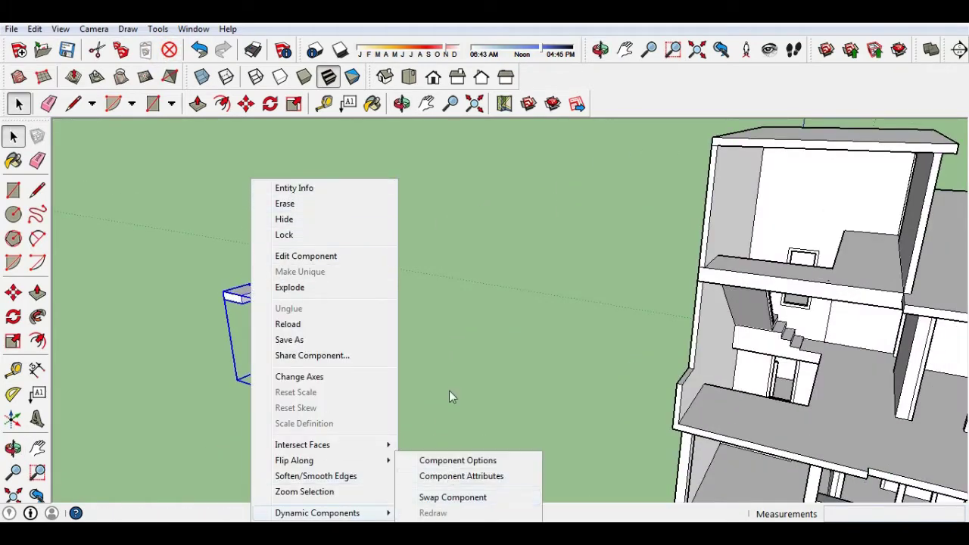
{"action": "left_click", "coordinate": [451, 397]}
{"action": "mouse_move", "coordinate": [340, 386]}
{"action": "middle_mouse_down"}
{"action": "mouse_move", "coordinate": [295, 384]}
{"action": "mouse_move", "coordinate": [734, 331]}
{"action": "mouse_move", "coordinate": [496, 293]}
{"action": "middle_mouse_up"}
{"action": "scroll", "coordinate": [372, 329], "scroll_direction": "down", "scroll_amount": 3}
- Offset the main roof face's edges inward by a small inset
{"action": "scroll", "coordinate": [496, 293], "scroll_direction": "down", "scroll_amount": 3}
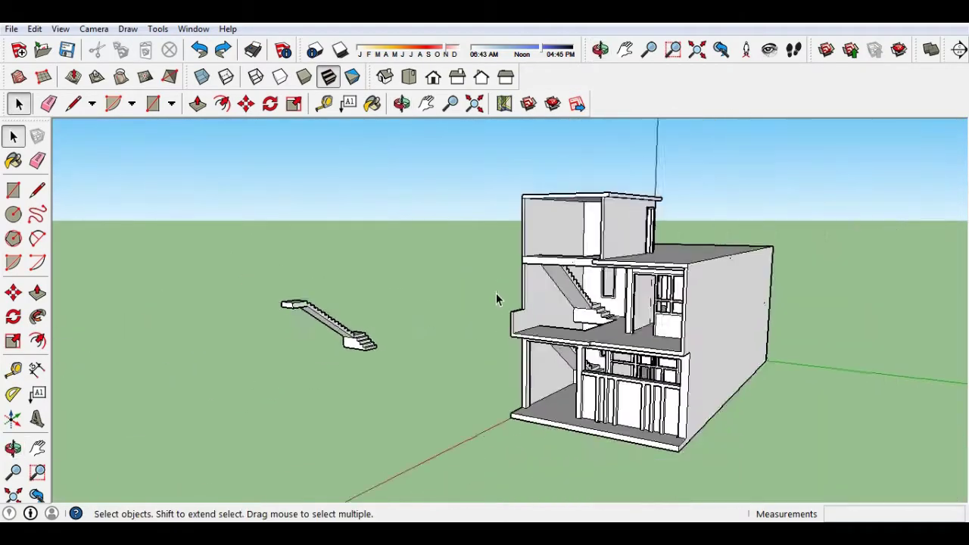
{"action": "scroll", "coordinate": [465, 353], "scroll_direction": "up", "scroll_amount": 5}
{"action": "mouse_move", "coordinate": [465, 353]}
{"action": "middle_mouse_down"}
{"action": "mouse_move", "coordinate": [441, 297]}
{"action": "mouse_move", "coordinate": [119, 313]}
{"action": "mouse_move", "coordinate": [655, 350]}
{"action": "mouse_move", "coordinate": [607, 389]}
{"action": "mouse_move", "coordinate": [125, 337]}
{"action": "mouse_move", "coordinate": [181, 344]}
{"action": "middle_mouse_up"}
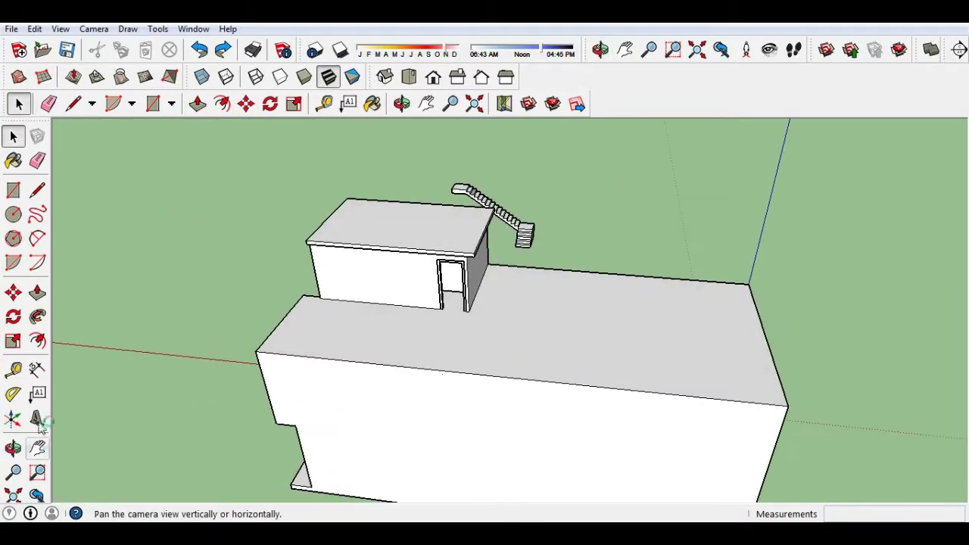
{"action": "left_click", "coordinate": [37, 341]}
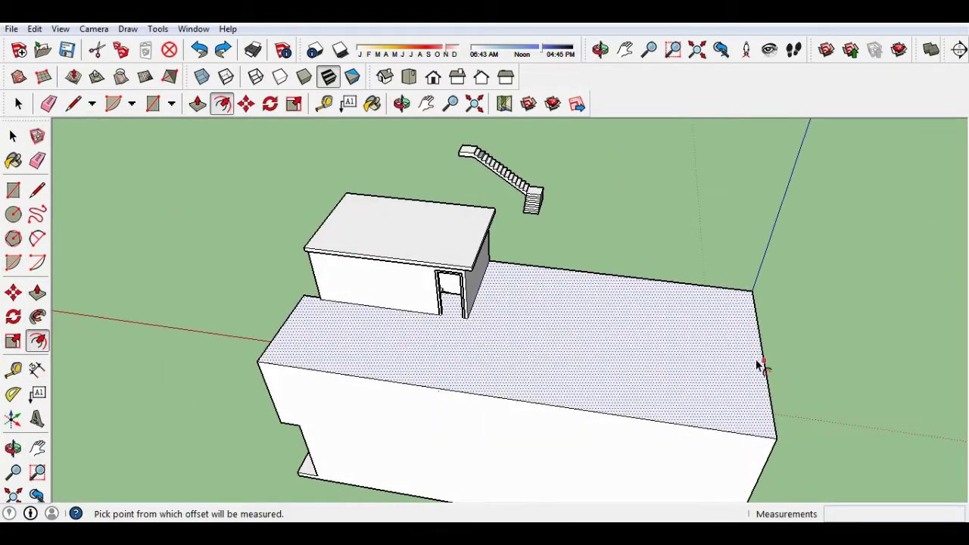
{"action": "left_click", "coordinate": [757, 365]}
{"action": "left_click", "coordinate": [755, 372]}
- Start a line at the stair-room door corner, then cancel it for the Eraser
{"action": "scroll", "coordinate": [449, 314], "scroll_direction": "up", "scroll_amount": 2}
{"action": "scroll", "coordinate": [448, 314], "scroll_direction": "up", "scroll_amount": 2}
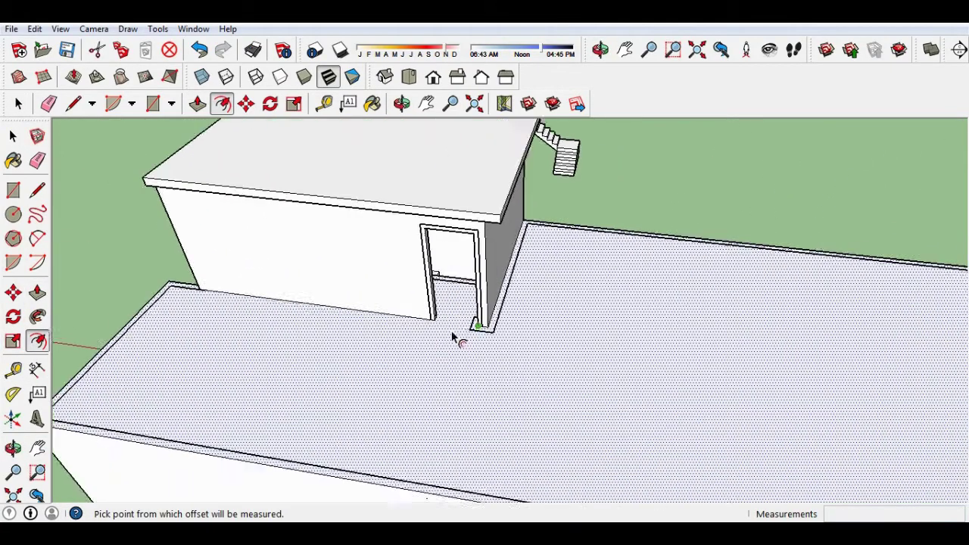
{"action": "scroll", "coordinate": [454, 335], "scroll_direction": "up", "scroll_amount": 2}
{"action": "key", "text": "l"}
{"action": "scroll", "coordinate": [539, 189], "scroll_direction": "up", "scroll_amount": 3}
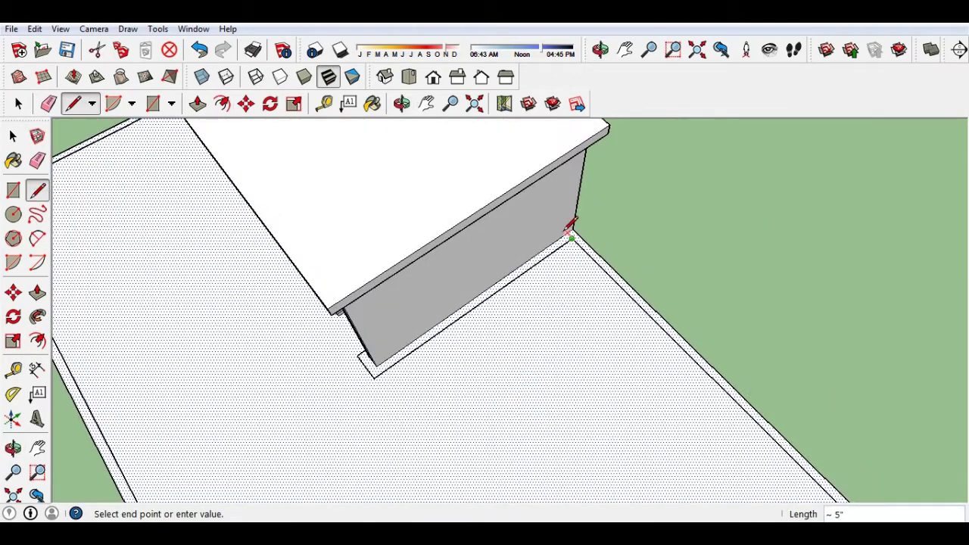
{"action": "scroll", "coordinate": [569, 223], "scroll_direction": "up", "scroll_amount": 2}
{"action": "key", "text": "e"}
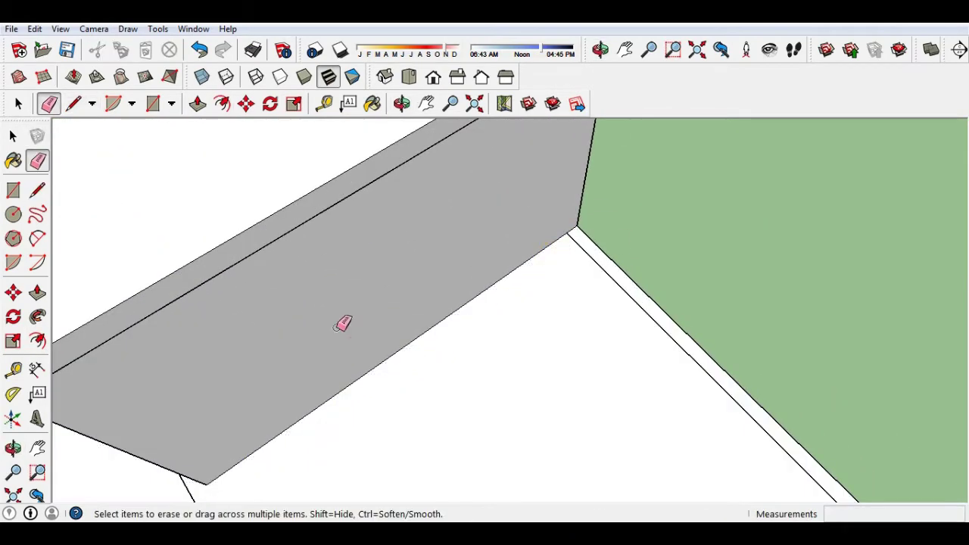
{"action": "scroll", "coordinate": [325, 344], "scroll_direction": "down", "scroll_amount": 3}
{"action": "scroll", "coordinate": [379, 272], "scroll_direction": "down", "scroll_amount": 3}
{"action": "scroll", "coordinate": [519, 322], "scroll_direction": "up", "scroll_amount": 3}
{"action": "scroll", "coordinate": [484, 322], "scroll_direction": "up", "scroll_amount": 2}
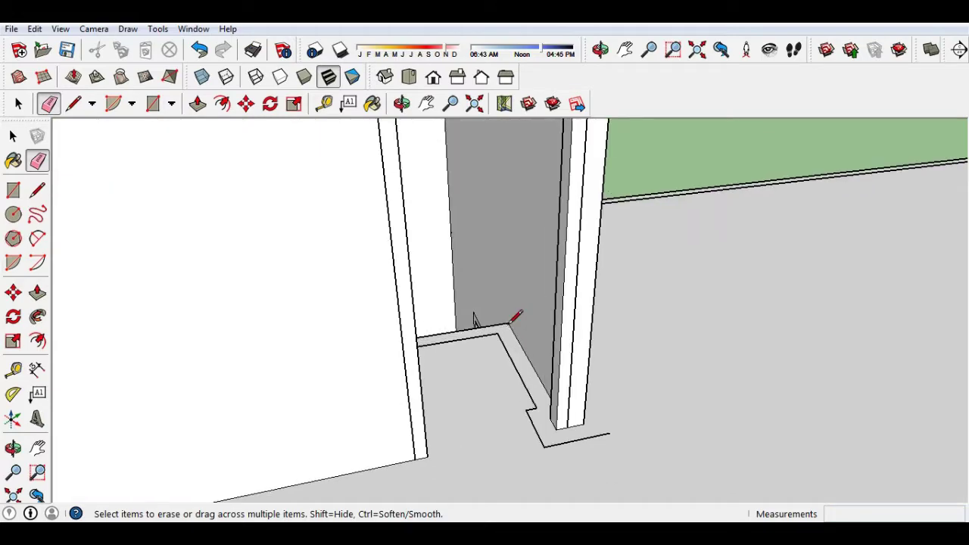
{"action": "key", "text": "l"}
{"action": "left_click", "coordinate": [498, 333]}
{"action": "key", "text": "e"}
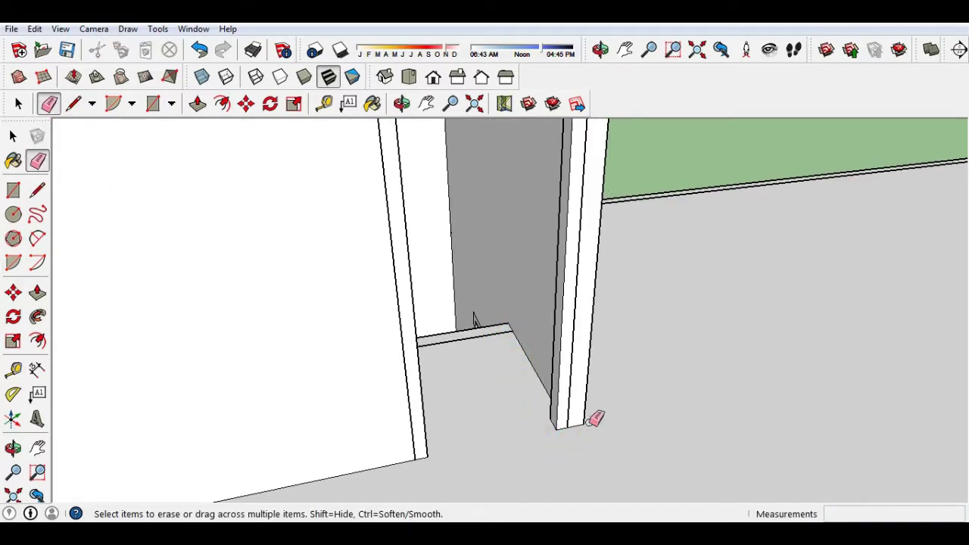
- Orbit around the interior ledge, try another line, and return to the Eraser
{"action": "scroll", "coordinate": [530, 378], "scroll_direction": "down", "scroll_amount": 4}
{"action": "scroll", "coordinate": [406, 350], "scroll_direction": "up", "scroll_amount": 3}
{"action": "scroll", "coordinate": [219, 355], "scroll_direction": "up", "scroll_amount": 3}
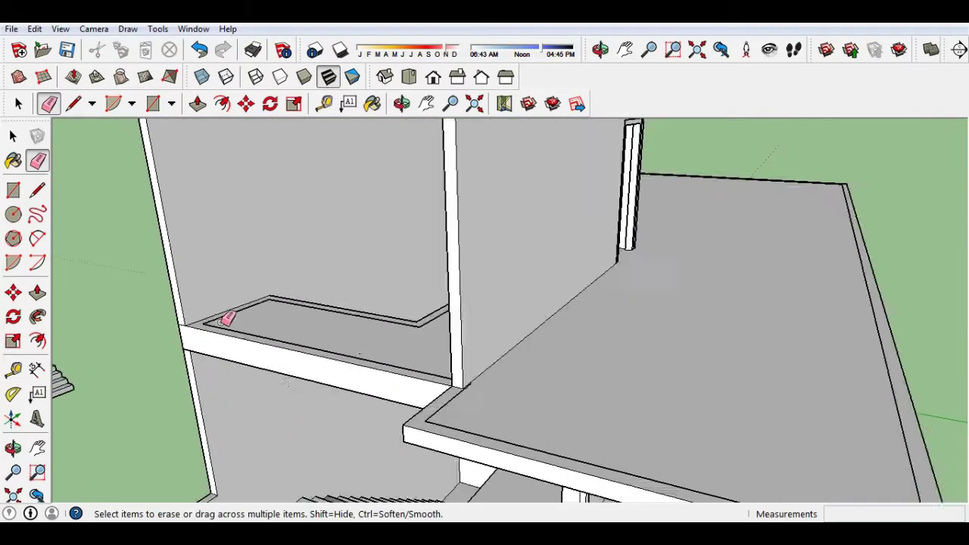
{"action": "scroll", "coordinate": [226, 320], "scroll_direction": "down", "scroll_amount": 3}
{"action": "middle_click_drag", "start_coordinate": [454, 356], "coordinate": [666, 389]}
{"action": "scroll", "coordinate": [498, 372], "scroll_direction": "up", "scroll_amount": 2}
{"action": "scroll", "coordinate": [487, 363], "scroll_direction": "up", "scroll_amount": 3}
{"action": "scroll", "coordinate": [308, 293], "scroll_direction": "up", "scroll_amount": 2}
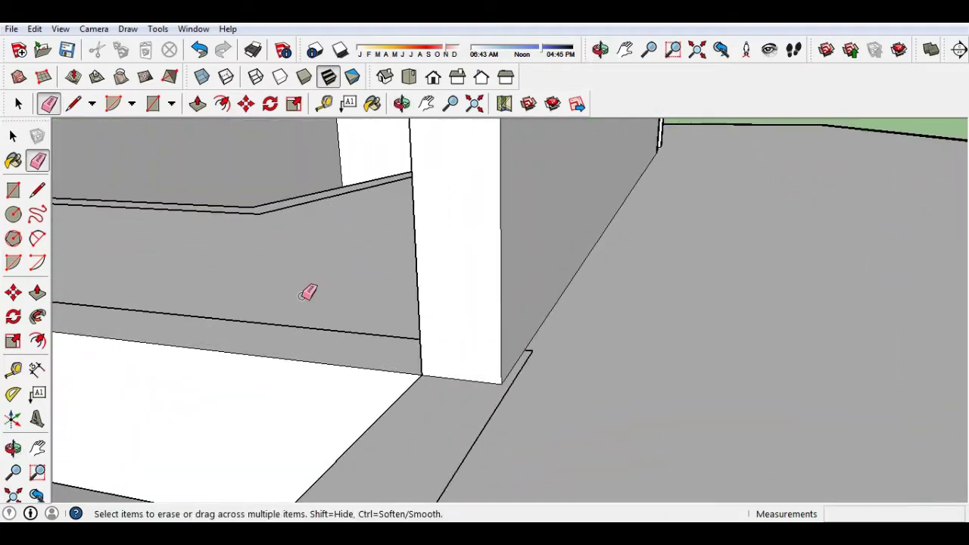
{"action": "key", "text": "l"}
{"action": "left_click", "coordinate": [515, 355]}
{"action": "key", "text": "e"}
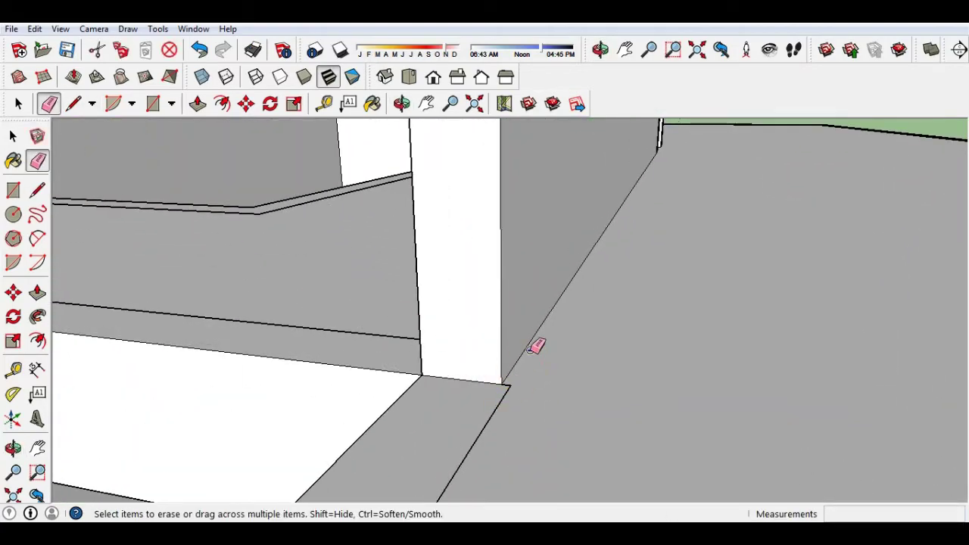
{"action": "scroll", "coordinate": [534, 347], "scroll_direction": "down", "scroll_amount": 2}
{"action": "mouse_move", "coordinate": [515, 238]}
{"action": "middle_mouse_down"}
{"action": "mouse_move", "coordinate": [439, 288]}
{"action": "mouse_move", "coordinate": [692, 218]}
{"action": "middle_mouse_up"}
{"action": "scroll", "coordinate": [346, 389], "scroll_direction": "up", "scroll_amount": 3}
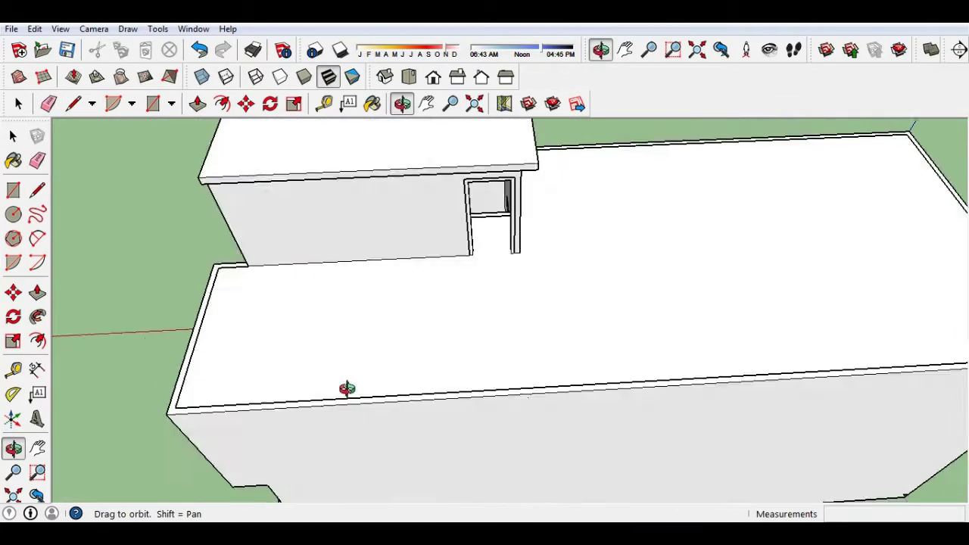
{"action": "middle_click_drag", "start_coordinate": [346, 388], "coordinate": [407, 312]}
{"action": "scroll", "coordinate": [484, 274], "scroll_direction": "down", "scroll_amount": 3}
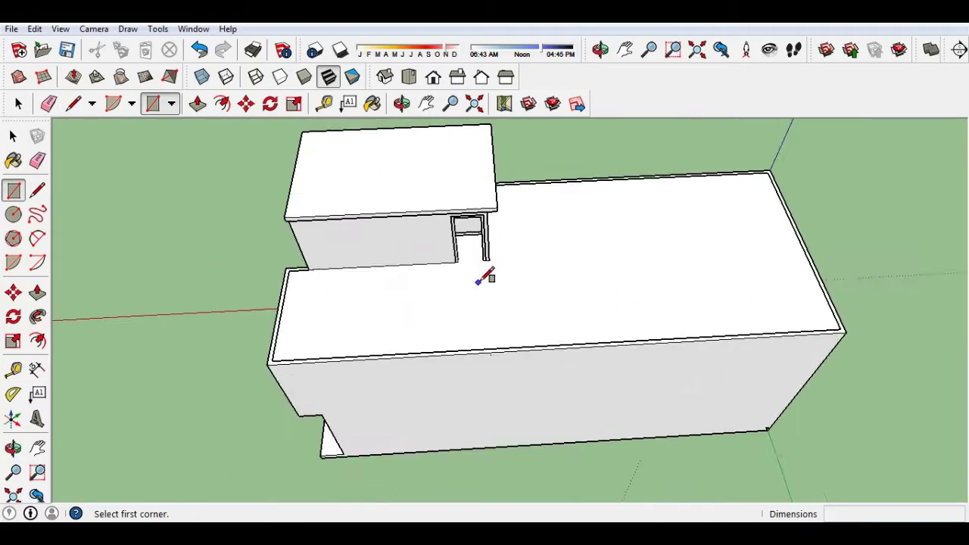
- Select the main roof slab and hide it
{"action": "key", "text": "space"}
{"action": "mouse_move", "coordinate": [485, 275]}
{"action": "middle_mouse_down"}
{"action": "mouse_move", "coordinate": [528, 259]}
{"action": "mouse_move", "coordinate": [543, 300]}
{"action": "middle_mouse_up"}
{"action": "left_click", "coordinate": [543, 300]}
{"action": "right_click", "coordinate": [544, 300]}
{"action": "left_click", "coordinate": [578, 116]}
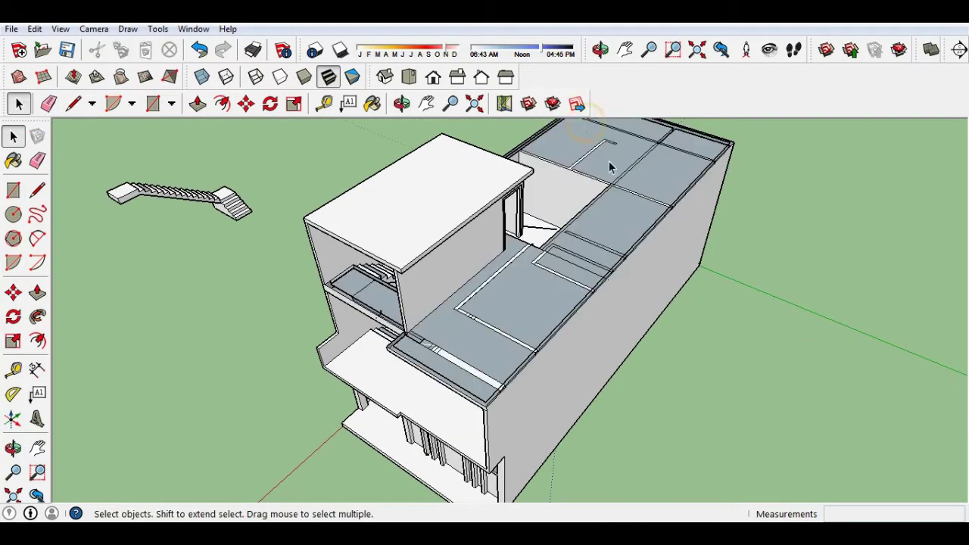
- Orbit and pan to view the exposed slab beneath from above
{"action": "mouse_move", "coordinate": [609, 160]}
{"action": "middle_mouse_down"}
{"action": "mouse_move", "coordinate": [545, 371]}
{"action": "mouse_move", "coordinate": [352, 406]}
{"action": "middle_mouse_up"}
{"action": "mouse_move", "coordinate": [407, 390]}
{"action": "left_mouse_down"}
{"action": "mouse_move", "coordinate": [516, 382]}
{"action": "mouse_move", "coordinate": [508, 389]}
{"action": "left_mouse_up"}
{"action": "key", "text": "space"}
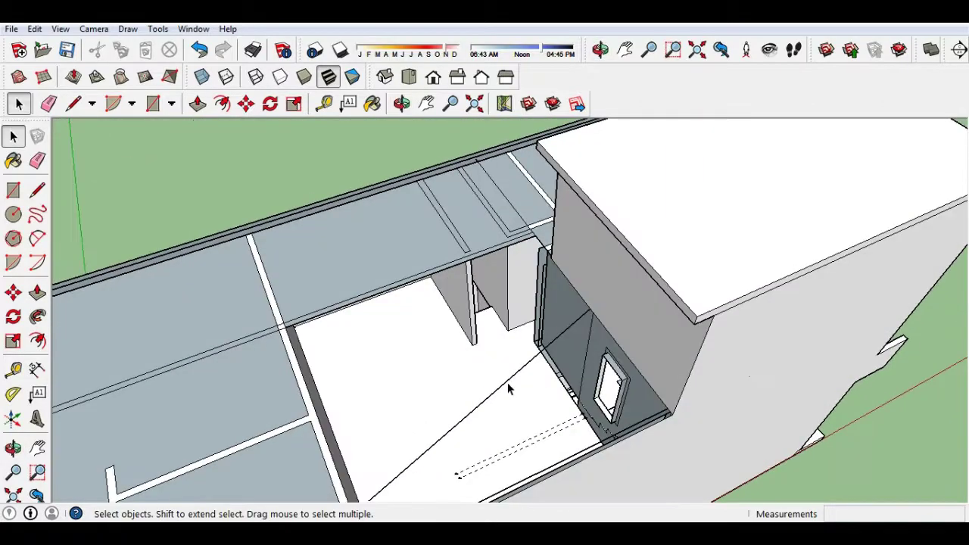
{"action": "scroll", "coordinate": [493, 283], "scroll_direction": "up", "scroll_amount": 3}
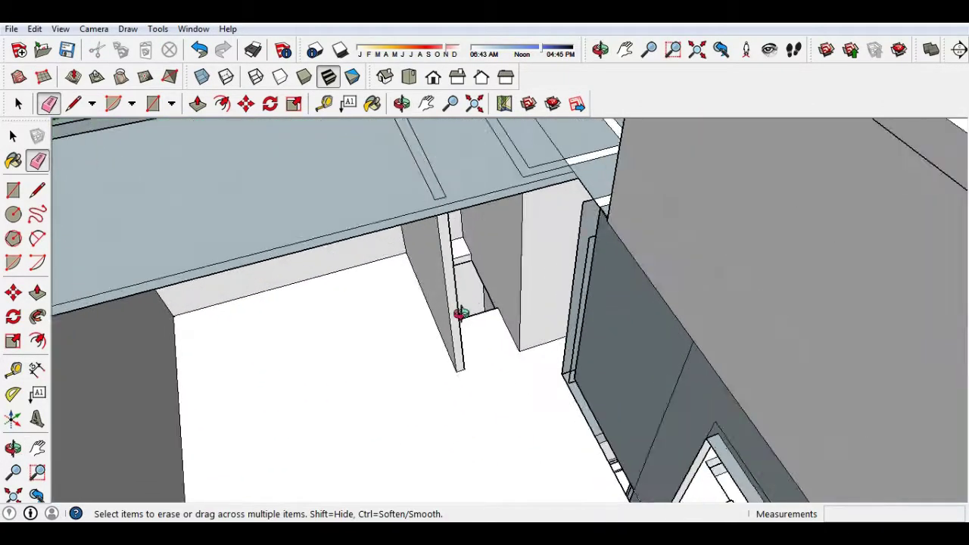
{"action": "middle_click_drag", "start_coordinate": [461, 314], "coordinate": [389, 281]}
{"action": "scroll", "coordinate": [403, 279], "scroll_direction": "down", "scroll_amount": 3}
{"action": "scroll", "coordinate": [376, 186], "scroll_direction": "up", "scroll_amount": 2}
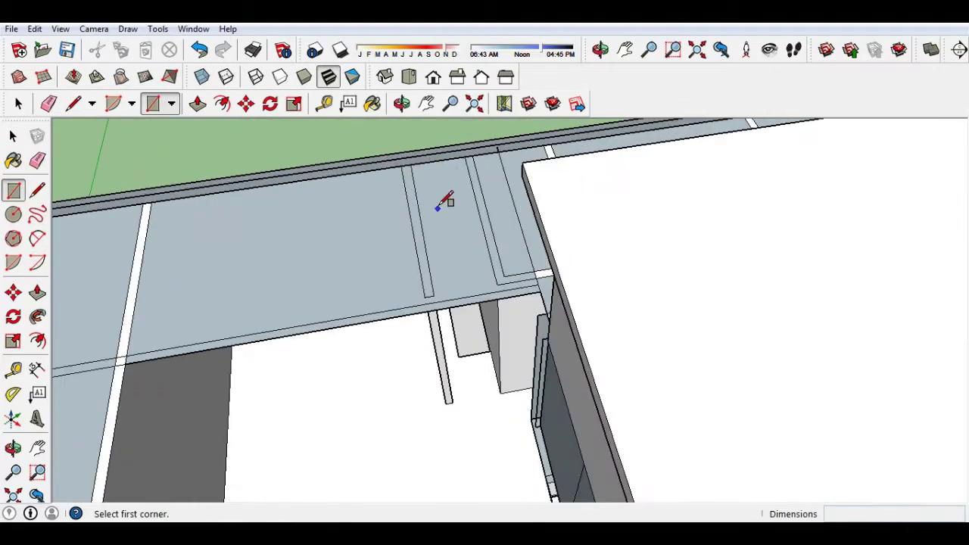
{"action": "scroll", "coordinate": [447, 292], "scroll_direction": "down", "scroll_amount": 2}
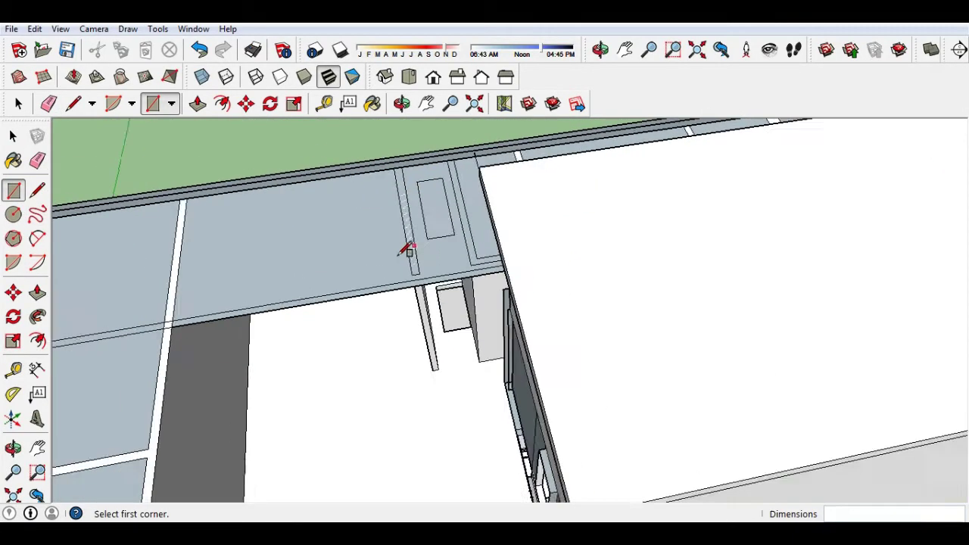
{"action": "scroll", "coordinate": [402, 249], "scroll_direction": "down", "scroll_amount": 3}
{"action": "middle_click_drag", "start_coordinate": [480, 264], "coordinate": [673, 267], "text": "shift"}
{"action": "scroll", "coordinate": [342, 271], "scroll_direction": "up", "scroll_amount": 4}
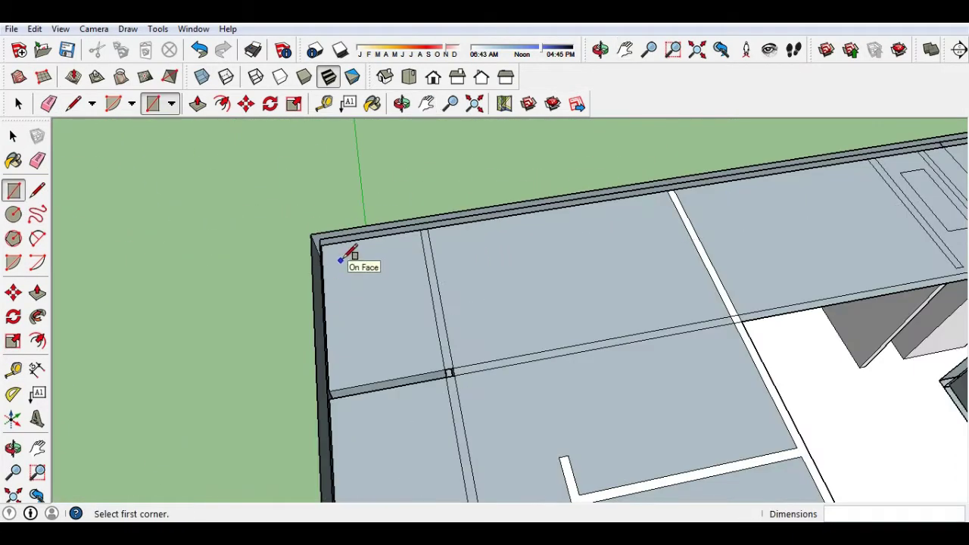
{"action": "mouse_move", "coordinate": [205, 204]}
{"action": "middle_mouse_down"}
{"action": "mouse_move", "coordinate": [675, 260]}
{"action": "mouse_move", "coordinate": [534, 283]}
{"action": "middle_mouse_up"}
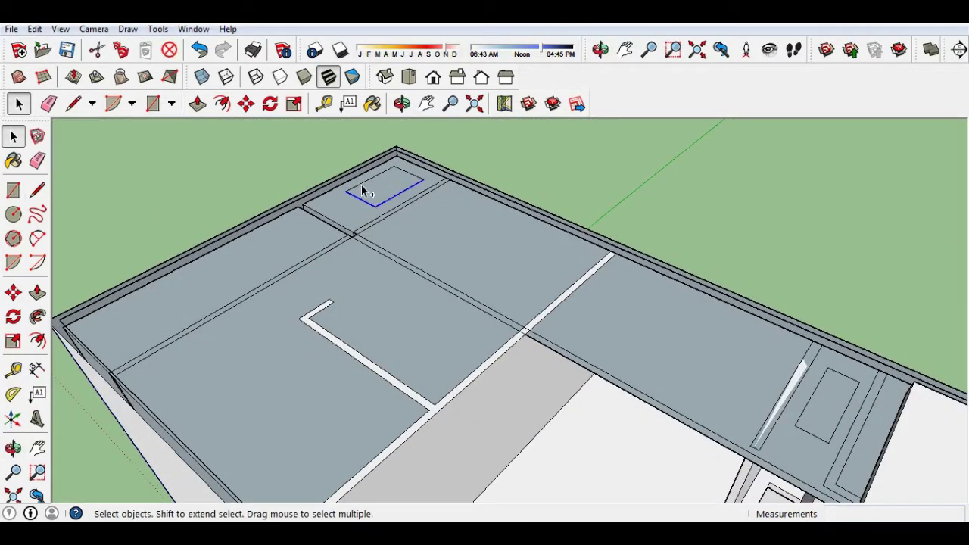
- Open and dismiss context menus on each rectangle, bringing both into view
{"action": "right_click", "coordinate": [400, 203]}
{"action": "key", "text": "Escape"}
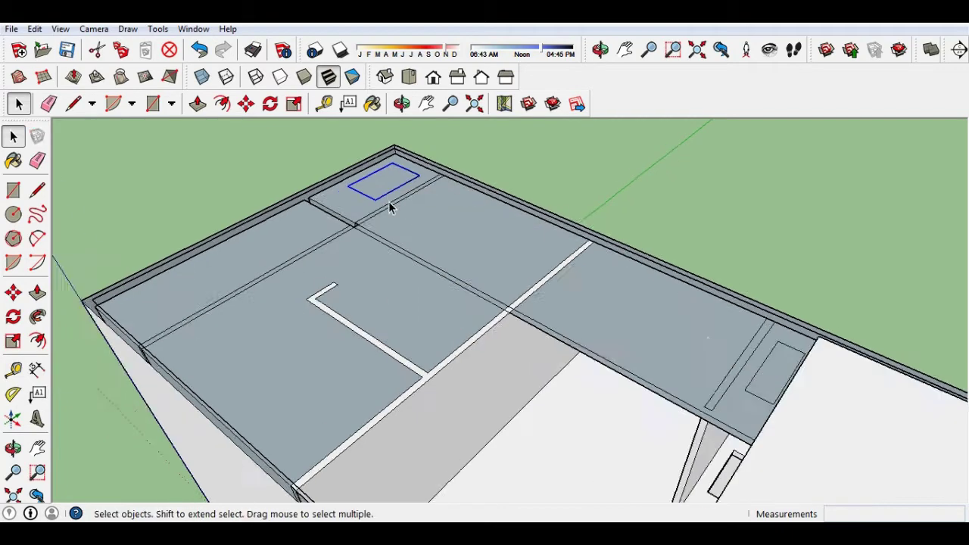
{"action": "mouse_move", "coordinate": [389, 210]}
{"action": "middle_mouse_down"}
{"action": "mouse_move", "coordinate": [611, 325]}
{"action": "mouse_move", "coordinate": [830, 320]}
{"action": "middle_mouse_up"}
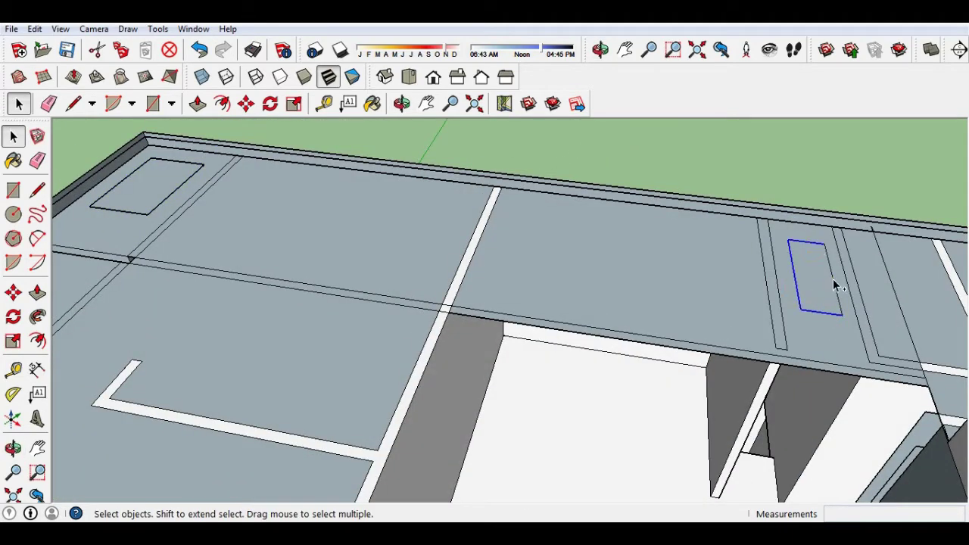
{"action": "right_click", "coordinate": [835, 285]}
{"action": "key", "text": "Escape"}
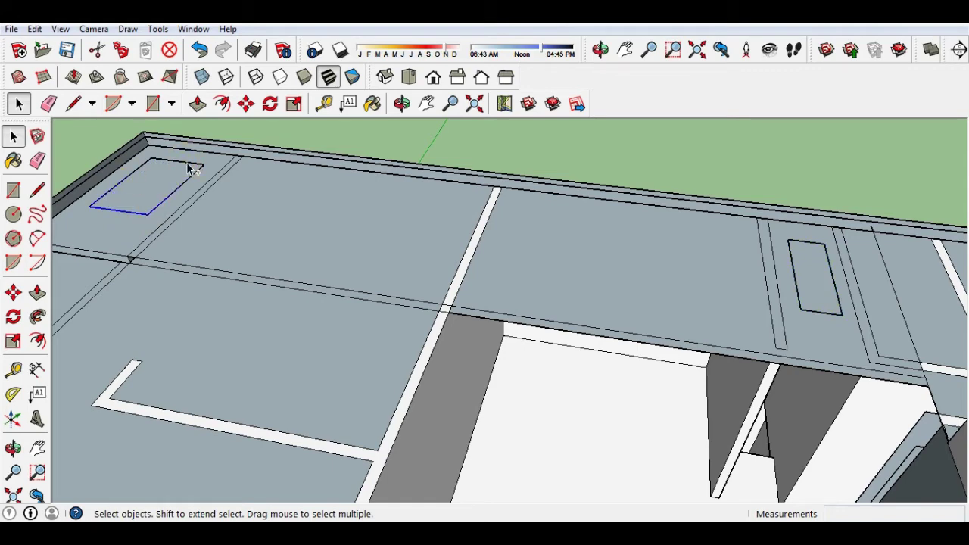
- Group the two selected rectangles together
{"action": "middle_click_drag", "start_coordinate": [193, 168], "coordinate": [597, 320]}
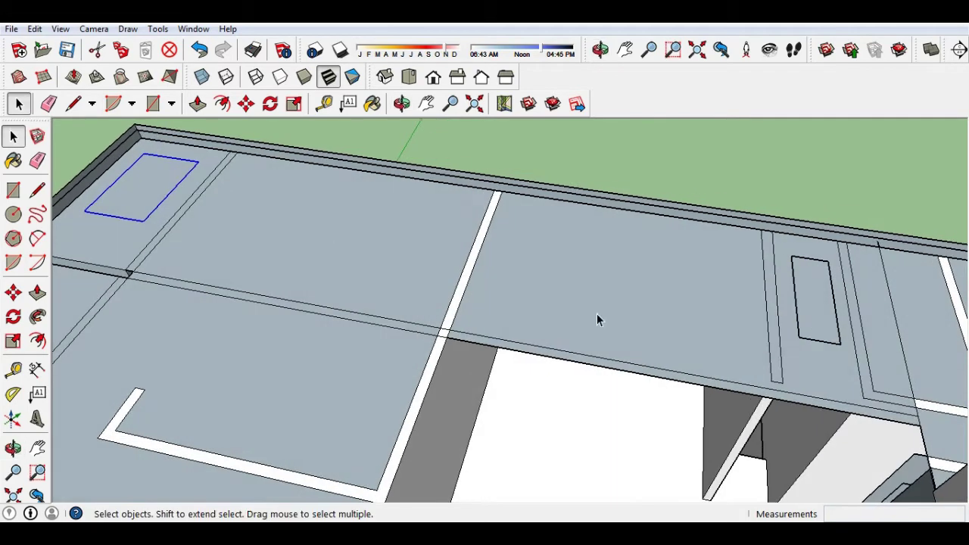
{"action": "right_click", "coordinate": [816, 265]}
{"action": "left_click", "coordinate": [871, 382]}
{"action": "middle_click_drag", "start_coordinate": [785, 325], "coordinate": [716, 306]}
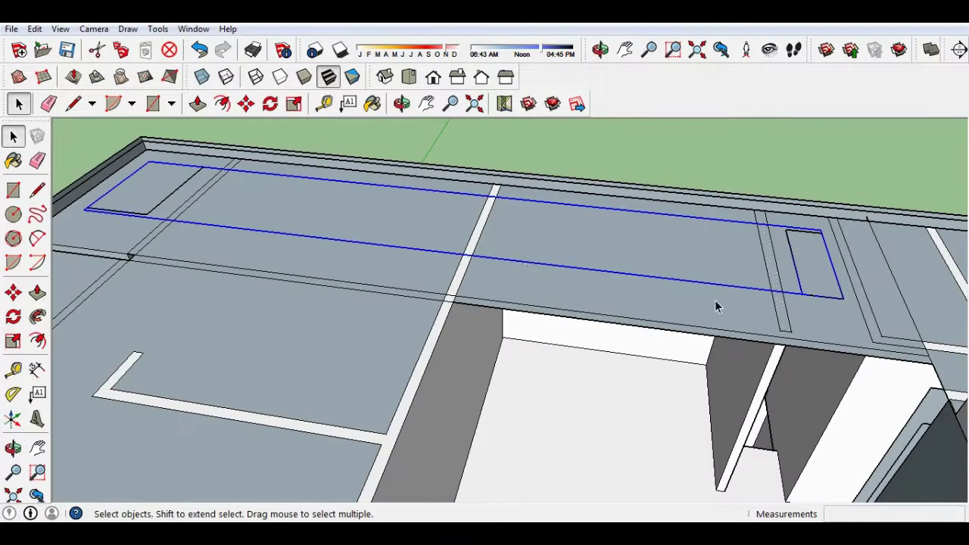
{"action": "mouse_move", "coordinate": [842, 206]}
{"action": "middle_mouse_down"}
{"action": "mouse_move", "coordinate": [238, 205]}
{"action": "mouse_move", "coordinate": [164, 169]}
{"action": "middle_mouse_up"}
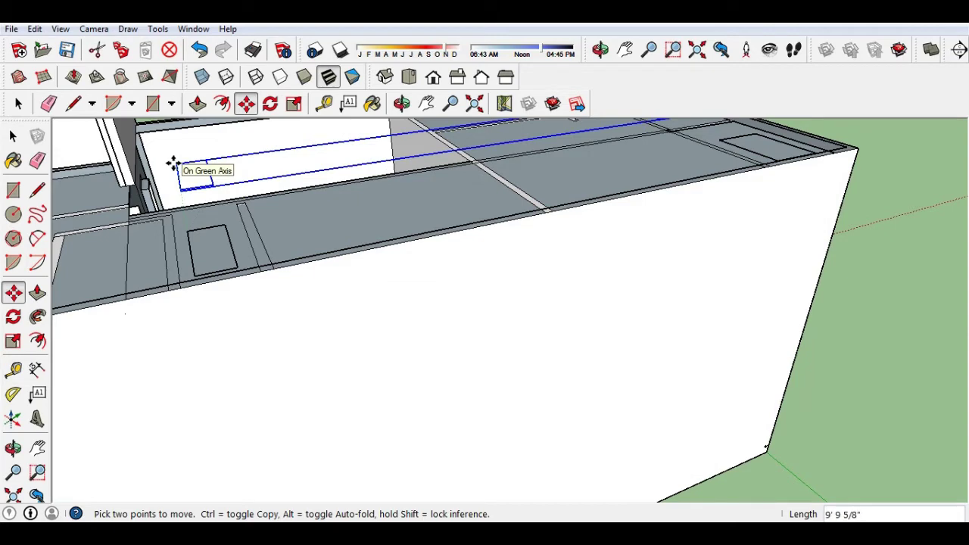
- Turn X-ray view on, then switch it back off
{"action": "left_click", "coordinate": [61, 29]}
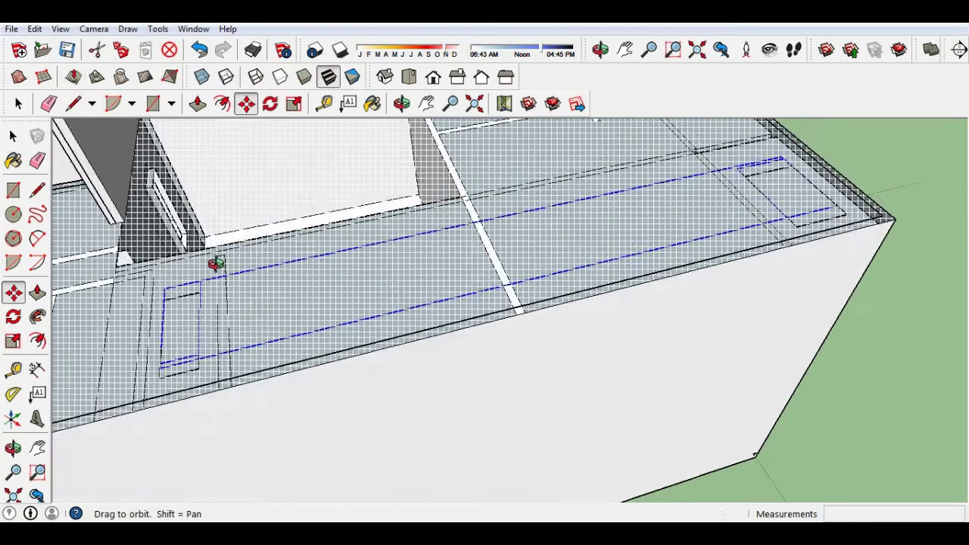
{"action": "mouse_move", "coordinate": [227, 259]}
{"action": "middle_mouse_down"}
{"action": "mouse_move", "coordinate": [295, 251]}
{"action": "mouse_move", "coordinate": [441, 321]}
{"action": "middle_mouse_up"}
{"action": "scroll", "coordinate": [294, 251], "scroll_direction": "down", "scroll_amount": 5}
{"action": "left_click", "coordinate": [60, 28]}
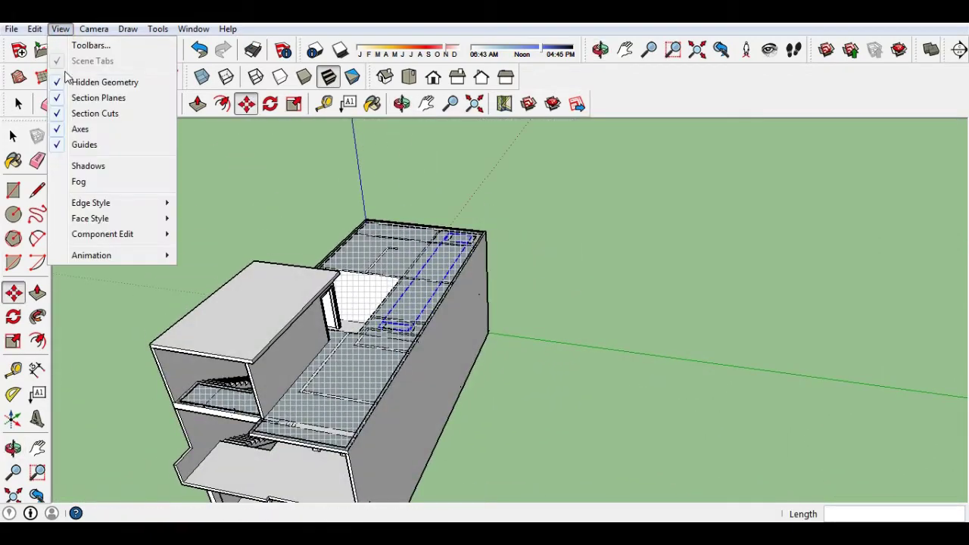
{"action": "left_click", "coordinate": [196, 219]}
- Restore the hidden roof slab with Edit > Unhide > Last
{"action": "left_click", "coordinate": [60, 29]}
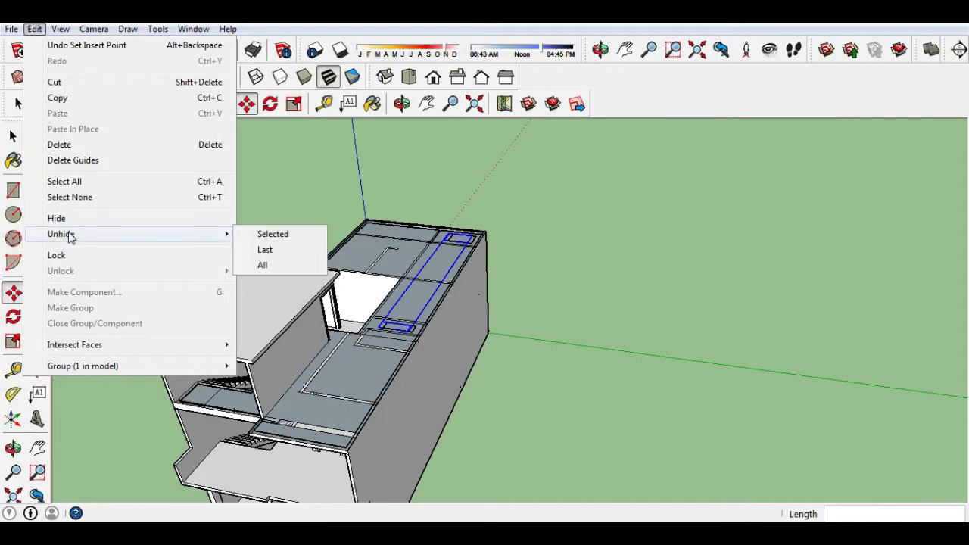
{"action": "left_click", "coordinate": [270, 252]}
{"action": "mouse_move", "coordinate": [303, 272]}
{"action": "middle_mouse_down"}
{"action": "mouse_move", "coordinate": [436, 318]}
{"action": "mouse_move", "coordinate": [372, 333]}
{"action": "middle_mouse_up"}
- Orbit over the roof and position the rectangle group on the slab
{"action": "scroll", "coordinate": [371, 333], "scroll_direction": "up", "scroll_amount": 3}
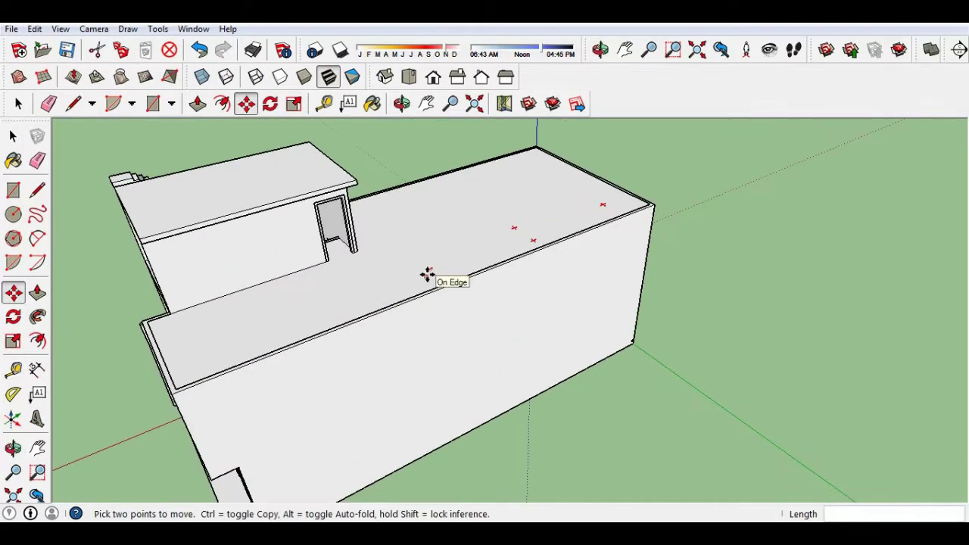
{"action": "middle_click_drag", "start_coordinate": [428, 252], "coordinate": [368, 302]}
{"action": "mouse_move", "coordinate": [409, 258]}
{"action": "middle_mouse_down"}
{"action": "mouse_move", "coordinate": [409, 188]}
{"action": "mouse_move", "coordinate": [407, 260]}
{"action": "middle_mouse_up"}
{"action": "scroll", "coordinate": [407, 260], "scroll_direction": "up", "scroll_amount": 3}
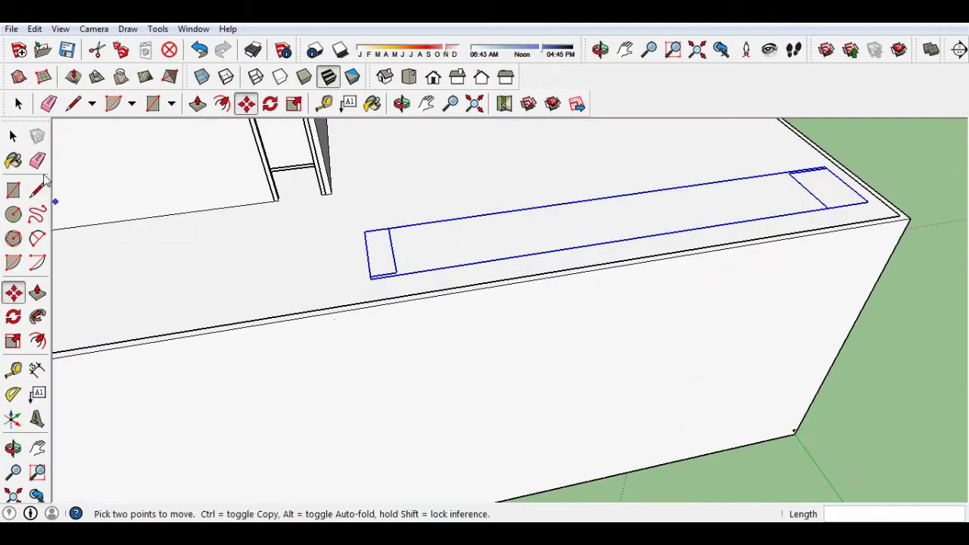
{"action": "key", "text": "p"}
{"action": "key", "text": "r"}
{"action": "mouse_move", "coordinate": [405, 223]}
{"action": "middle_mouse_down"}
{"action": "mouse_move", "coordinate": [245, 217]}
{"action": "mouse_move", "coordinate": [379, 283]}
{"action": "middle_mouse_up"}
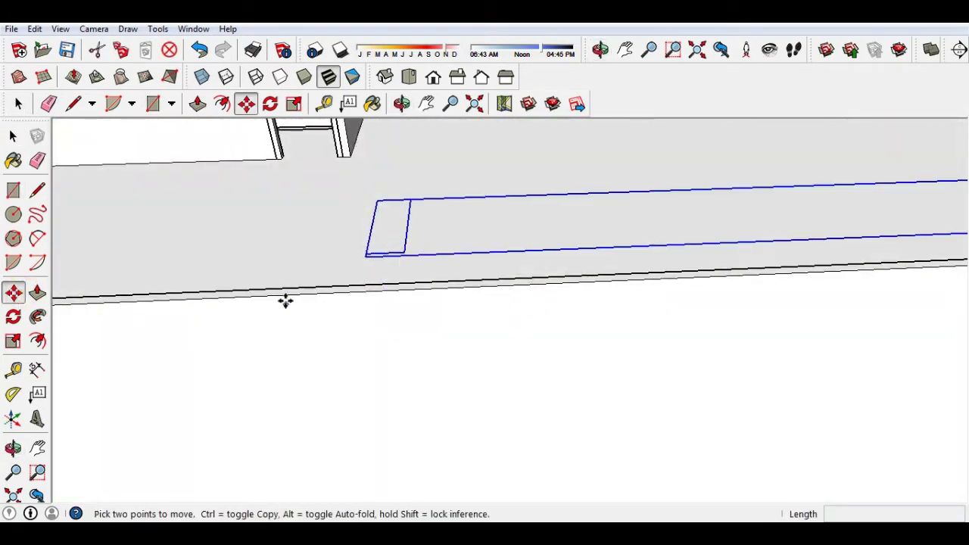
{"action": "mouse_move", "coordinate": [285, 301]}
{"action": "middle_mouse_down"}
{"action": "mouse_move", "coordinate": [390, 181]}
{"action": "mouse_move", "coordinate": [401, 296]}
{"action": "mouse_move", "coordinate": [389, 206]}
{"action": "middle_mouse_up"}
{"action": "left_click", "coordinate": [400, 306]}
- Draw an inset rectangle inside the opening outline on the roof
{"action": "key", "text": "p"}
{"action": "middle_click_drag", "start_coordinate": [822, 209], "coordinate": [392, 320]}
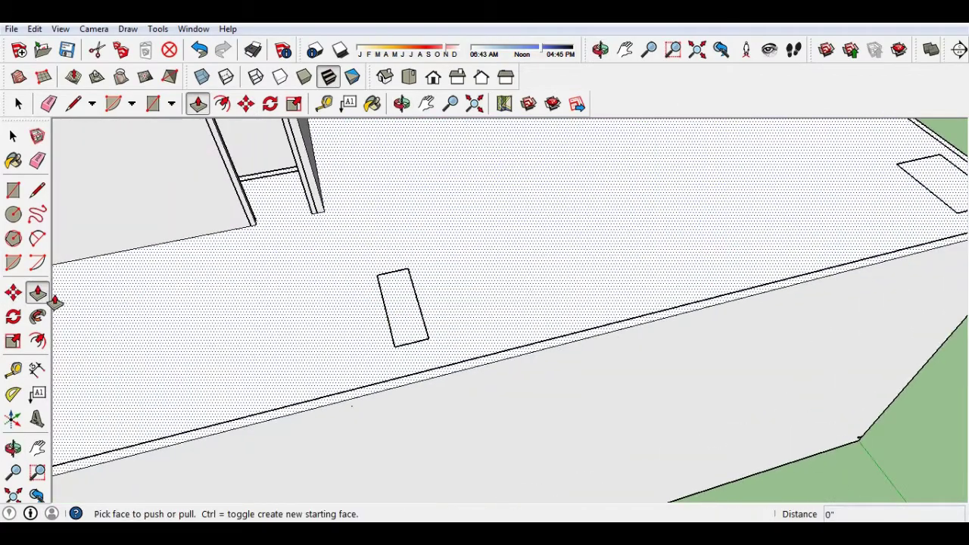
{"action": "key", "text": "r"}
{"action": "scroll", "coordinate": [376, 272], "scroll_direction": "up", "scroll_amount": 2}
{"action": "left_click", "coordinate": [373, 272]}
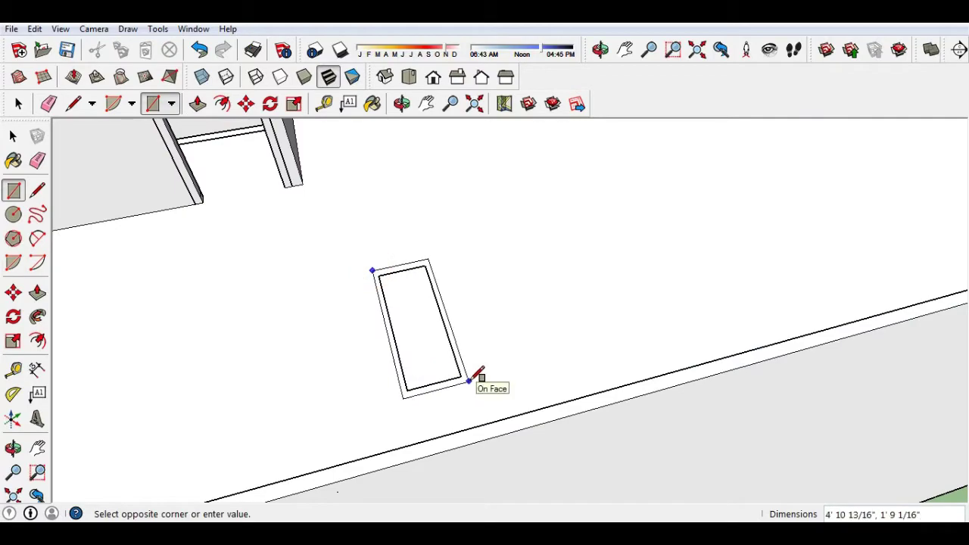
{"action": "left_click", "coordinate": [469, 381]}
- Push the right and left roof rectangles down 6" into recesses
{"action": "middle_click_drag", "start_coordinate": [468, 381], "coordinate": [270, 227]}
{"action": "mouse_move", "coordinate": [829, 329]}
{"action": "middle_mouse_down"}
{"action": "mouse_move", "coordinate": [699, 411]}
{"action": "mouse_move", "coordinate": [816, 338]}
{"action": "middle_mouse_up"}
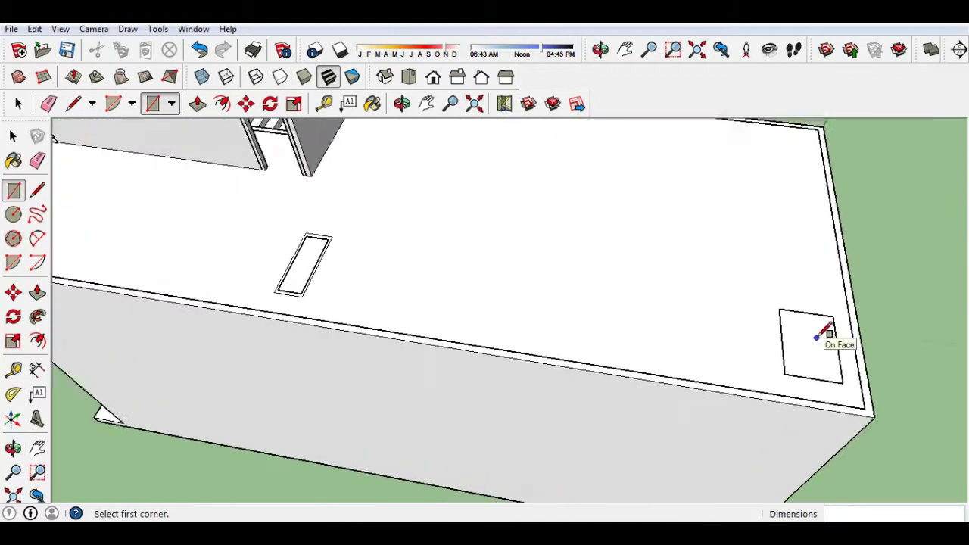
{"action": "scroll", "coordinate": [816, 338], "scroll_direction": "up", "scroll_amount": 2}
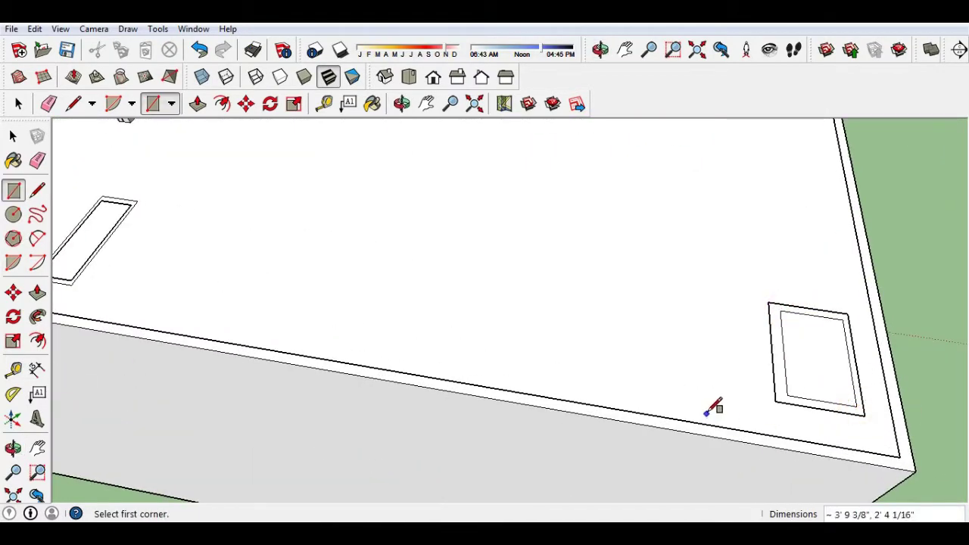
{"action": "left_click", "coordinate": [801, 374]}
{"action": "mouse_move", "coordinate": [801, 374]}
{"action": "middle_mouse_down"}
{"action": "mouse_move", "coordinate": [528, 429]}
{"action": "mouse_move", "coordinate": [822, 391]}
{"action": "middle_mouse_up"}
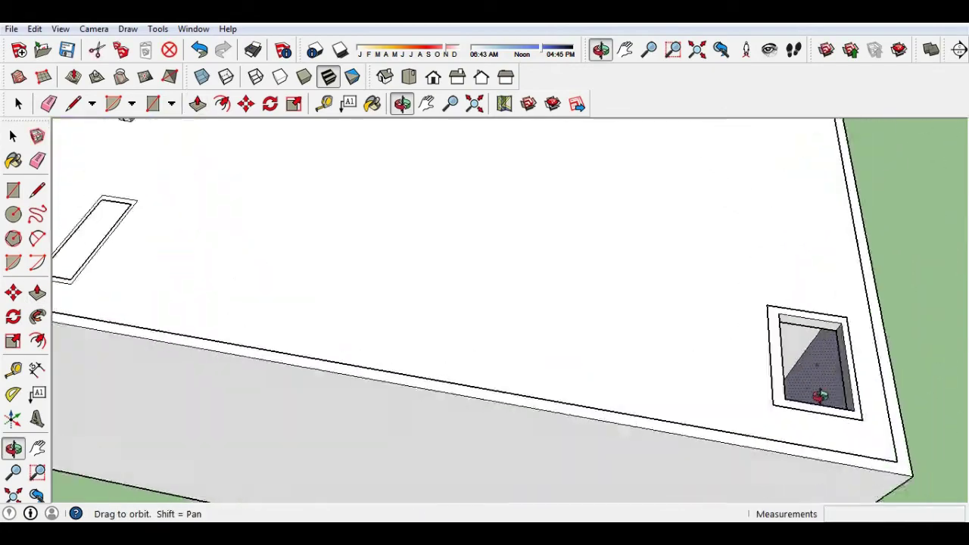
{"action": "left_click", "coordinate": [99, 260]}
{"action": "middle_click_drag", "start_coordinate": [98, 260], "coordinate": [212, 288]}
{"action": "left_click", "coordinate": [134, 432]}
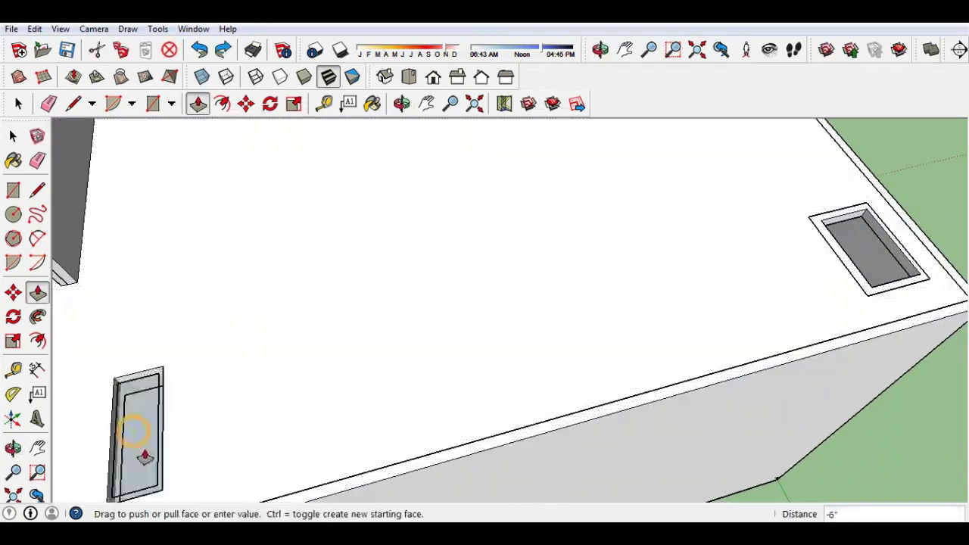
- Orbit and zoom to view both recesses and the window opening from above
{"action": "middle_click_drag", "start_coordinate": [134, 433], "coordinate": [371, 295]}
{"action": "scroll", "coordinate": [372, 295], "scroll_direction": "up", "scroll_amount": 3}
{"action": "left_click", "coordinate": [287, 365]}
{"action": "scroll", "coordinate": [303, 367], "scroll_direction": "down", "scroll_amount": 3}
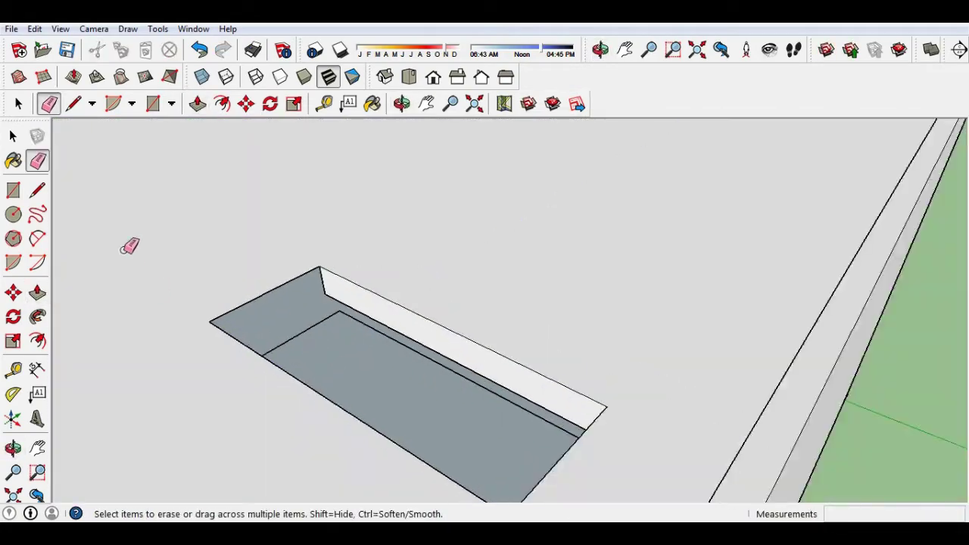
{"action": "mouse_move", "coordinate": [129, 244]}
{"action": "middle_mouse_down"}
{"action": "mouse_move", "coordinate": [109, 234]}
{"action": "mouse_move", "coordinate": [588, 222]}
{"action": "mouse_move", "coordinate": [169, 260]}
{"action": "mouse_move", "coordinate": [265, 256]}
{"action": "middle_mouse_up"}
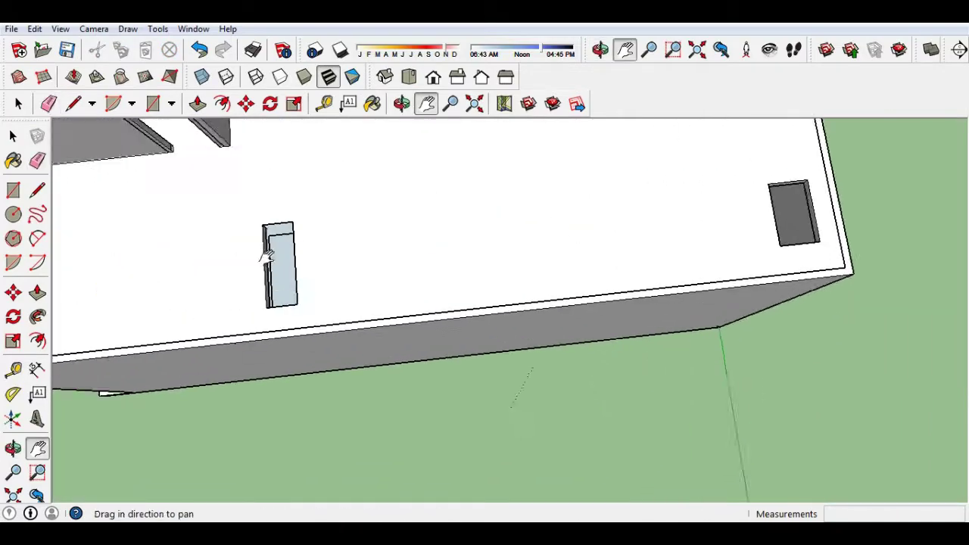
{"action": "scroll", "coordinate": [275, 259], "scroll_direction": "up", "scroll_amount": 3}
{"action": "mouse_move", "coordinate": [291, 345]}
{"action": "middle_mouse_down"}
{"action": "mouse_move", "coordinate": [405, 318]}
{"action": "mouse_move", "coordinate": [363, 277]}
{"action": "mouse_move", "coordinate": [358, 306]}
{"action": "middle_mouse_up"}
{"action": "mouse_move", "coordinate": [379, 198]}
{"action": "middle_mouse_down"}
{"action": "mouse_move", "coordinate": [363, 346]}
{"action": "mouse_move", "coordinate": [339, 310]}
{"action": "mouse_move", "coordinate": [417, 353]}
{"action": "mouse_move", "coordinate": [416, 407]}
{"action": "mouse_move", "coordinate": [457, 356]}
{"action": "mouse_move", "coordinate": [362, 330]}
{"action": "middle_mouse_up"}
- Draw an edge across the open window recess so a face closes it
{"action": "left_click", "coordinate": [360, 454]}
{"action": "left_click", "coordinate": [295, 162]}
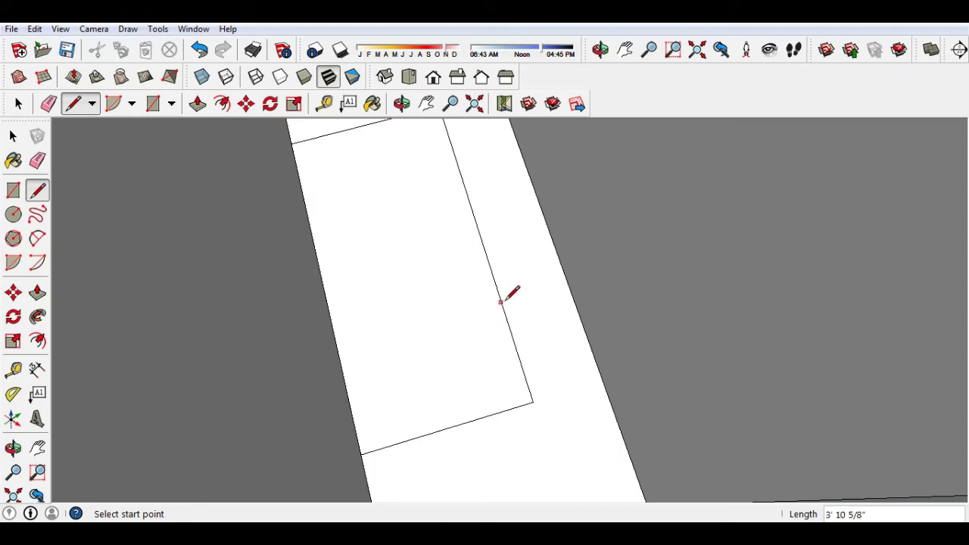
{"action": "scroll", "coordinate": [335, 309], "scroll_direction": "up", "scroll_amount": 5}
{"action": "scroll", "coordinate": [340, 314], "scroll_direction": "up", "scroll_amount": 2}
{"action": "scroll", "coordinate": [340, 320], "scroll_direction": "up", "scroll_amount": 3}
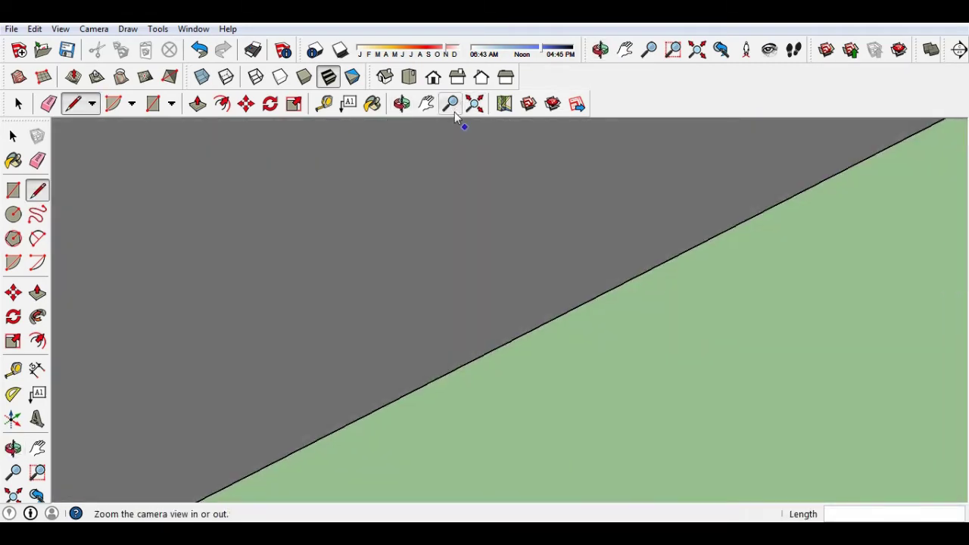
{"action": "scroll", "coordinate": [502, 400], "scroll_direction": "down", "scroll_amount": 6}
- Push the rectangular face into the wall to form the recess
{"action": "mouse_move", "coordinate": [502, 400]}
{"action": "middle_mouse_down"}
{"action": "mouse_move", "coordinate": [454, 378]}
{"action": "mouse_move", "coordinate": [476, 421]}
{"action": "mouse_move", "coordinate": [443, 326]}
{"action": "middle_mouse_up"}
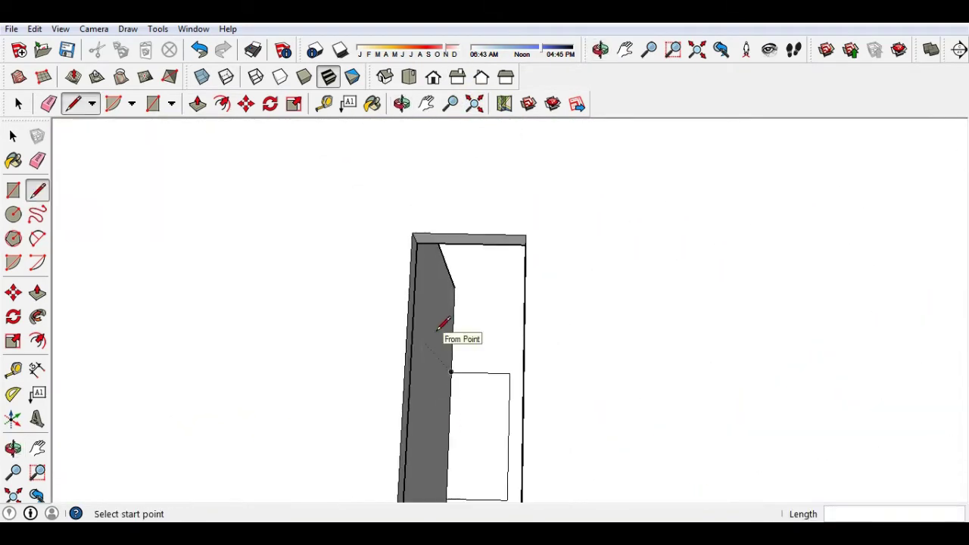
{"action": "scroll", "coordinate": [454, 333], "scroll_direction": "up", "scroll_amount": 5}
{"action": "middle_click_drag", "start_coordinate": [459, 368], "coordinate": [344, 346], "text": "shift"}
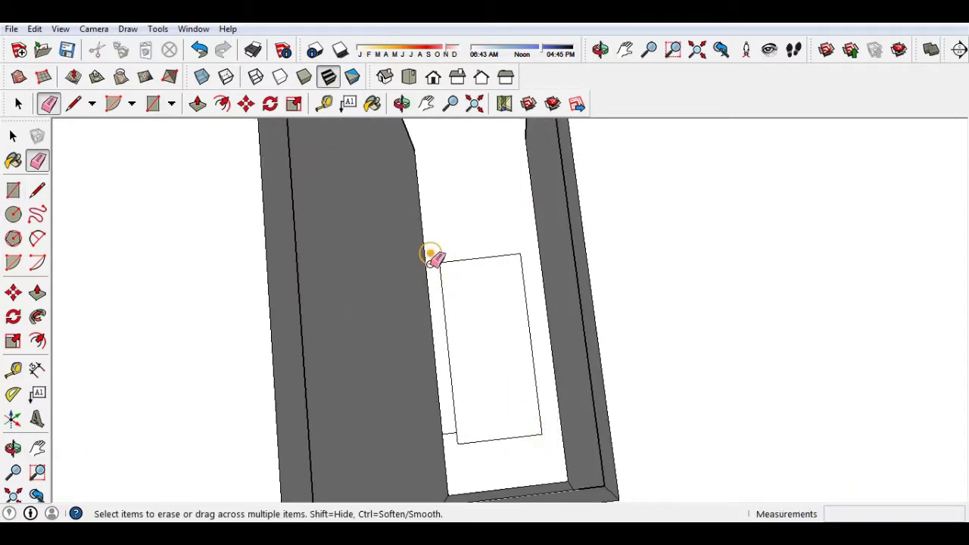
{"action": "middle_click_drag", "start_coordinate": [482, 368], "coordinate": [454, 330]}
{"action": "left_click", "coordinate": [458, 389]}
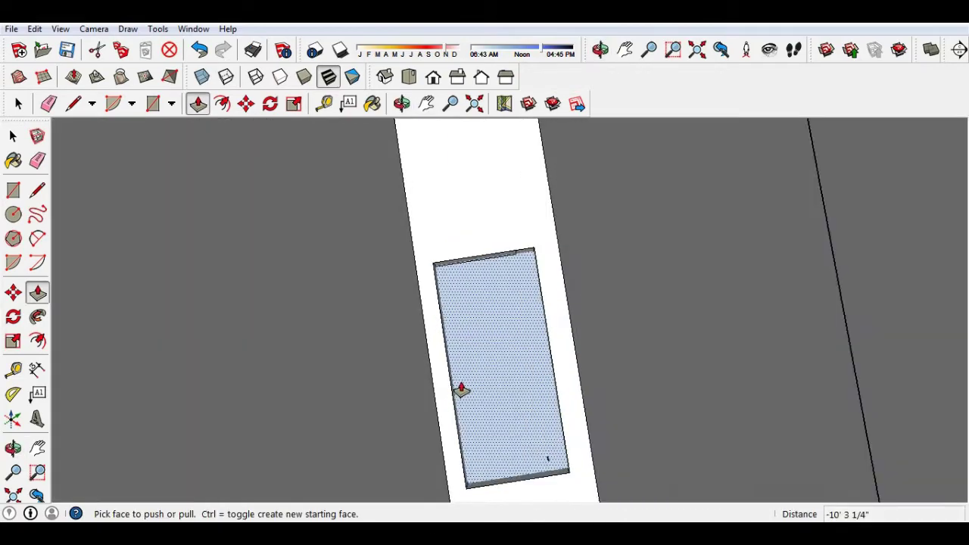
{"action": "mouse_move", "coordinate": [458, 389]}
{"action": "middle_mouse_down"}
{"action": "mouse_move", "coordinate": [452, 268]}
{"action": "mouse_move", "coordinate": [481, 308]}
{"action": "mouse_move", "coordinate": [411, 323]}
{"action": "middle_mouse_up"}
{"action": "left_click", "coordinate": [481, 309]}
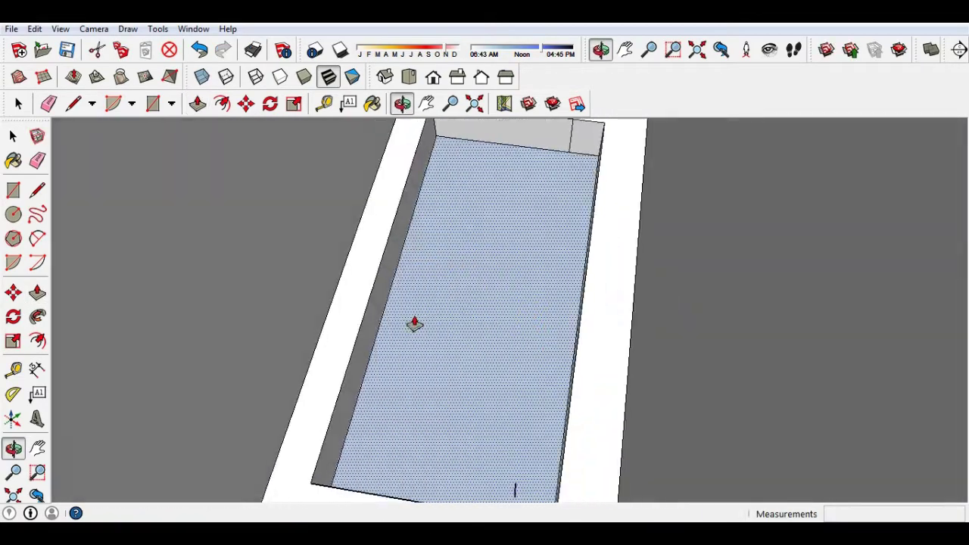
{"action": "left_click", "coordinate": [454, 479]}
{"action": "left_click", "coordinate": [453, 478]}
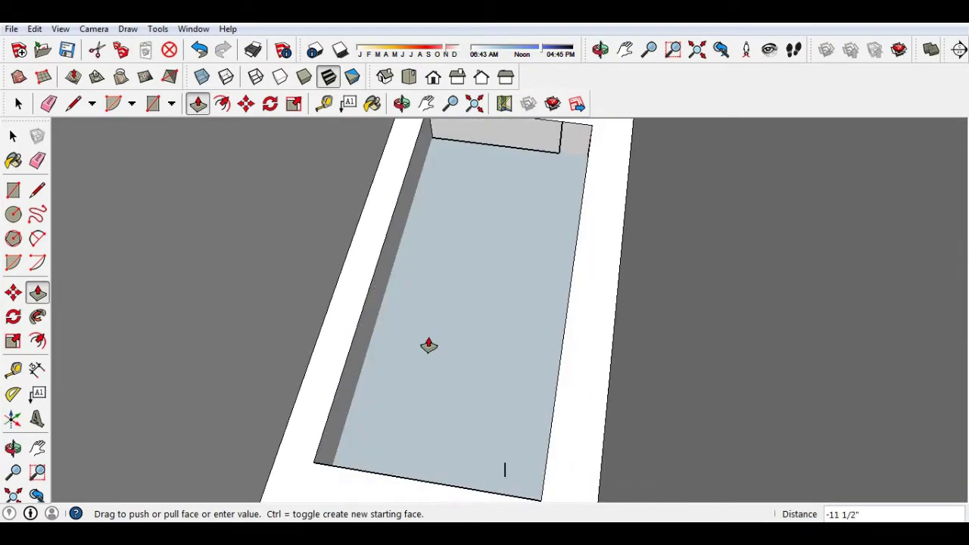
{"action": "left_click", "coordinate": [419, 356]}
- Push the main roof's inner face down 6", leaving a low parapet rim
{"action": "left_click", "coordinate": [437, 320]}
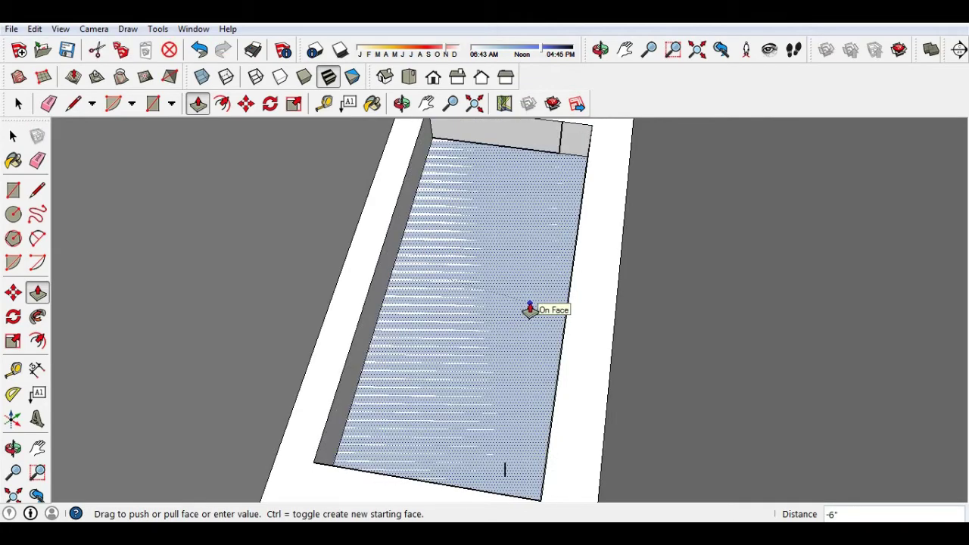
{"action": "mouse_move", "coordinate": [529, 309]}
{"action": "middle_mouse_down"}
{"action": "mouse_move", "coordinate": [445, 329]}
{"action": "mouse_move", "coordinate": [407, 232]}
{"action": "mouse_move", "coordinate": [596, 367]}
{"action": "mouse_move", "coordinate": [346, 201]}
{"action": "mouse_move", "coordinate": [381, 356]}
{"action": "mouse_move", "coordinate": [480, 341]}
{"action": "middle_mouse_up"}
{"action": "key", "text": "p"}
{"action": "mouse_move", "coordinate": [648, 356]}
{"action": "middle_mouse_down"}
{"action": "mouse_move", "coordinate": [368, 314]}
{"action": "mouse_move", "coordinate": [567, 290]}
{"action": "mouse_move", "coordinate": [402, 361]}
{"action": "middle_mouse_up"}
- Raise the main roof's edge strip into a parapet wall about 3' 3/4" high
{"action": "mouse_move", "coordinate": [640, 400]}
{"action": "middle_mouse_down"}
{"action": "mouse_move", "coordinate": [371, 394]}
{"action": "mouse_move", "coordinate": [299, 353]}
{"action": "middle_mouse_up"}
{"action": "key", "text": "e"}
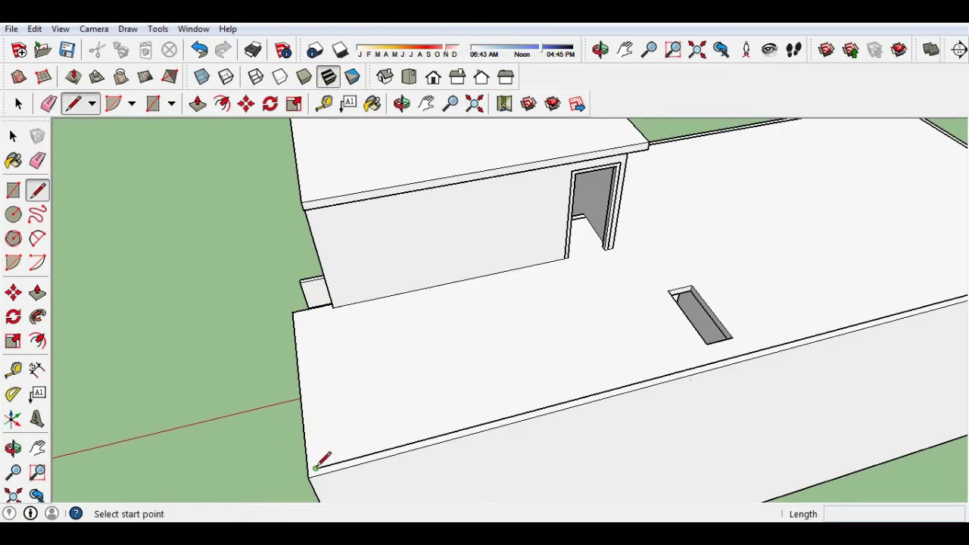
{"action": "left_click_drag", "start_coordinate": [314, 477], "coordinate": [300, 443]}
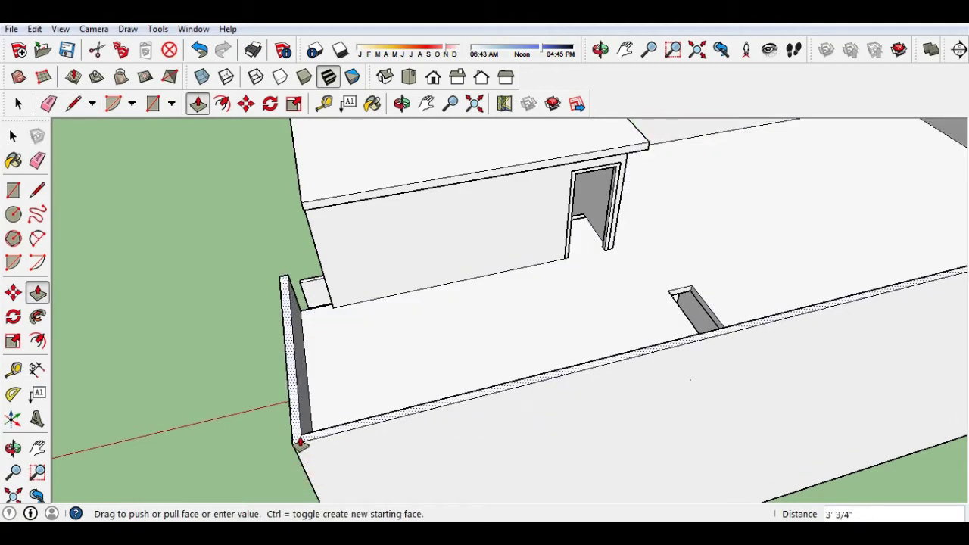
{"action": "mouse_move", "coordinate": [300, 443]}
{"action": "middle_mouse_down"}
{"action": "mouse_move", "coordinate": [162, 447]}
{"action": "mouse_move", "coordinate": [210, 272]}
{"action": "mouse_move", "coordinate": [560, 407]}
{"action": "mouse_move", "coordinate": [658, 275]}
{"action": "mouse_move", "coordinate": [495, 365]}
{"action": "mouse_move", "coordinate": [677, 251]}
{"action": "mouse_move", "coordinate": [679, 212]}
{"action": "mouse_move", "coordinate": [610, 329]}
{"action": "mouse_move", "coordinate": [772, 277]}
{"action": "mouse_move", "coordinate": [762, 250]}
{"action": "mouse_move", "coordinate": [393, 387]}
{"action": "mouse_move", "coordinate": [262, 329]}
{"action": "mouse_move", "coordinate": [152, 325]}
{"action": "mouse_move", "coordinate": [136, 269]}
{"action": "middle_mouse_up"}
- Pull a wall face out along the parapet, then undo the pull
{"action": "key", "text": "l"}
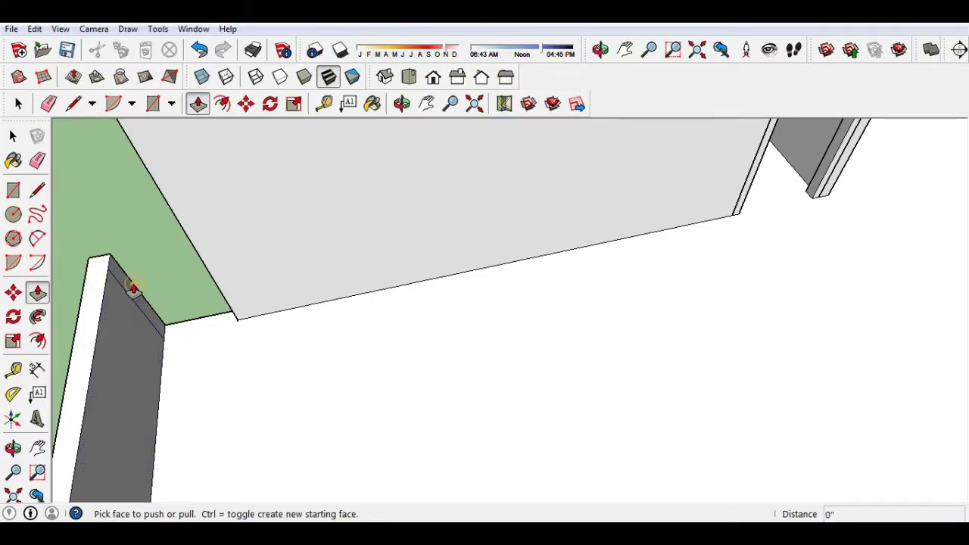
{"action": "left_click", "coordinate": [133, 287]}
{"action": "mouse_move", "coordinate": [217, 296]}
{"action": "middle_mouse_down"}
{"action": "mouse_move", "coordinate": [361, 318]}
{"action": "mouse_move", "coordinate": [175, 349]}
{"action": "middle_mouse_up"}
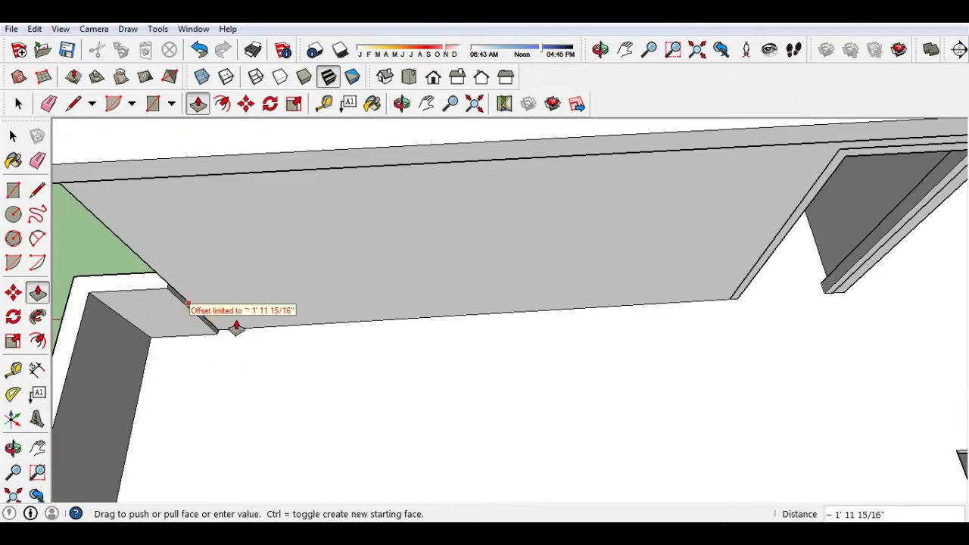
{"action": "mouse_move", "coordinate": [236, 327]}
{"action": "middle_mouse_down"}
{"action": "mouse_move", "coordinate": [525, 273]}
{"action": "mouse_move", "coordinate": [703, 313]}
{"action": "middle_mouse_up"}
{"action": "left_click", "coordinate": [653, 278]}
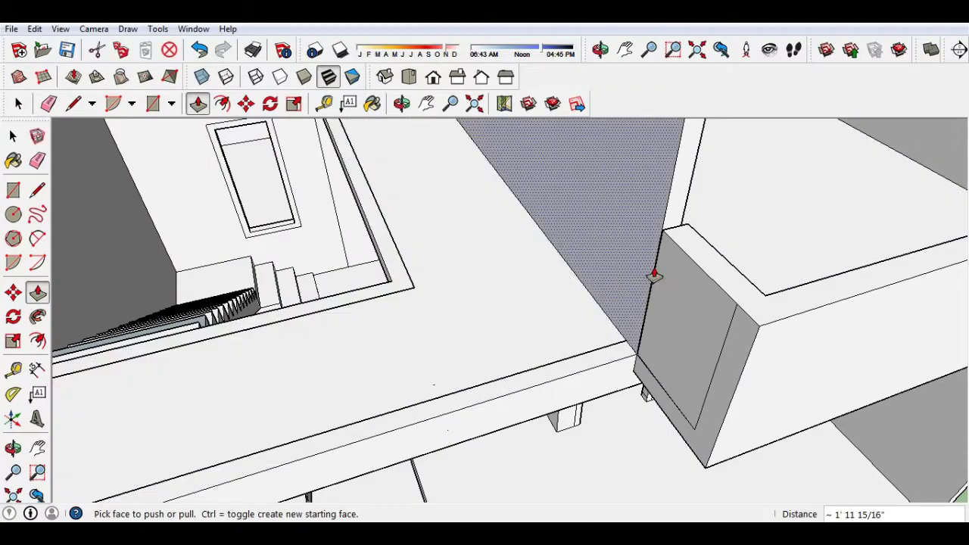
{"action": "key", "text": "ctrl+z"}
{"action": "mouse_move", "coordinate": [714, 381]}
{"action": "middle_mouse_down"}
{"action": "mouse_move", "coordinate": [664, 385]}
{"action": "mouse_move", "coordinate": [725, 262]}
{"action": "mouse_move", "coordinate": [237, 271]}
{"action": "mouse_move", "coordinate": [275, 296]}
{"action": "mouse_move", "coordinate": [328, 260]}
{"action": "mouse_move", "coordinate": [283, 253]}
{"action": "mouse_move", "coordinate": [379, 245]}
{"action": "mouse_move", "coordinate": [375, 441]}
{"action": "middle_mouse_up"}
{"action": "key", "text": "p"}
{"action": "key", "text": "l"}
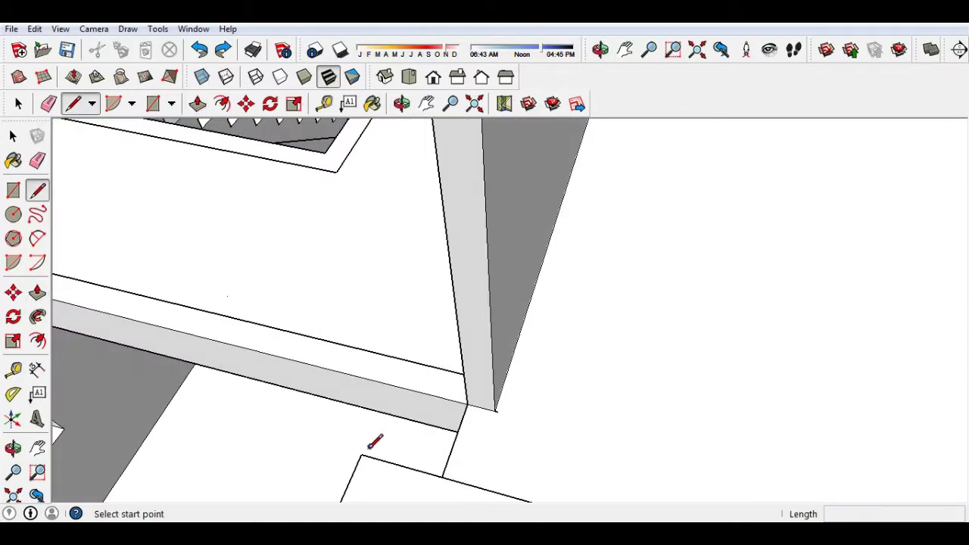
- Push the parapet wall face and erase a ledge-corner edge, undoing both changes
{"action": "mouse_move", "coordinate": [452, 250]}
{"action": "middle_mouse_down"}
{"action": "mouse_move", "coordinate": [697, 160]}
{"action": "mouse_move", "coordinate": [391, 143]}
{"action": "mouse_move", "coordinate": [416, 333]}
{"action": "middle_mouse_up"}
{"action": "left_click", "coordinate": [731, 151]}
{"action": "key", "text": "p"}
{"action": "left_click_drag", "start_coordinate": [415, 333], "coordinate": [528, 255]}
{"action": "middle_click_drag", "start_coordinate": [527, 255], "coordinate": [353, 272]}
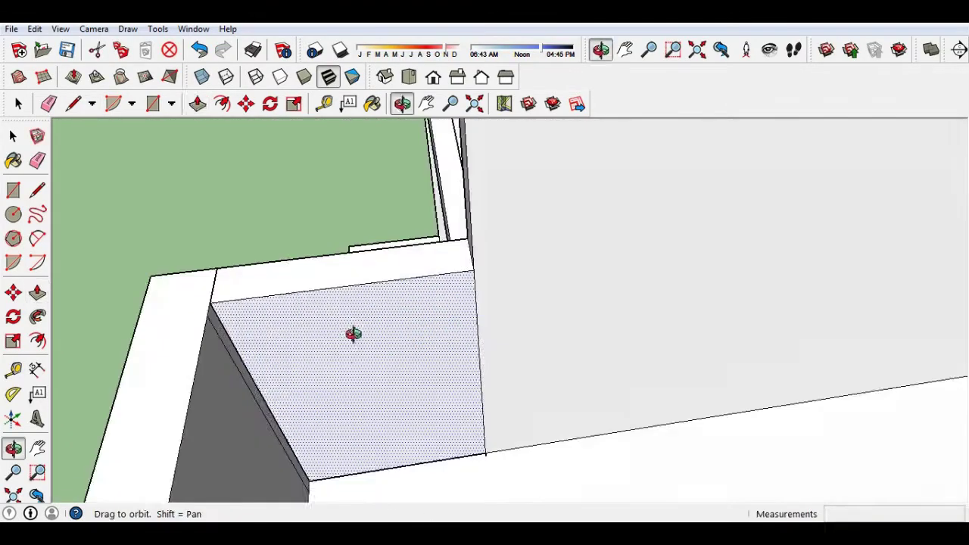
{"action": "key", "text": "e"}
{"action": "key", "text": "ctrl+z"}
{"action": "middle_click_drag", "start_coordinate": [258, 381], "coordinate": [238, 321]}
{"action": "left_click", "coordinate": [210, 229]}
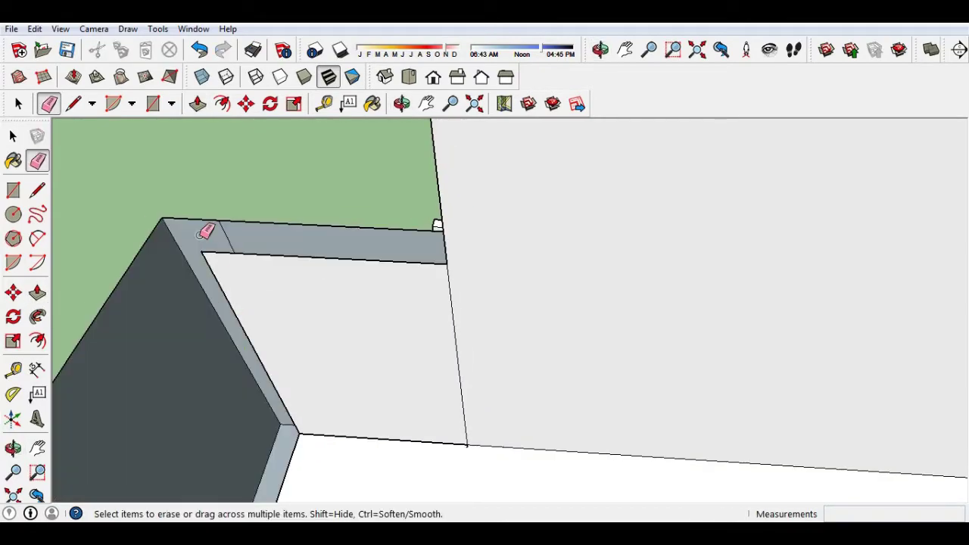
{"action": "key", "text": "ctrl+z"}
{"action": "mouse_move", "coordinate": [216, 234]}
{"action": "middle_mouse_down"}
{"action": "mouse_move", "coordinate": [215, 251]}
{"action": "mouse_move", "coordinate": [168, 282]}
{"action": "middle_mouse_up"}
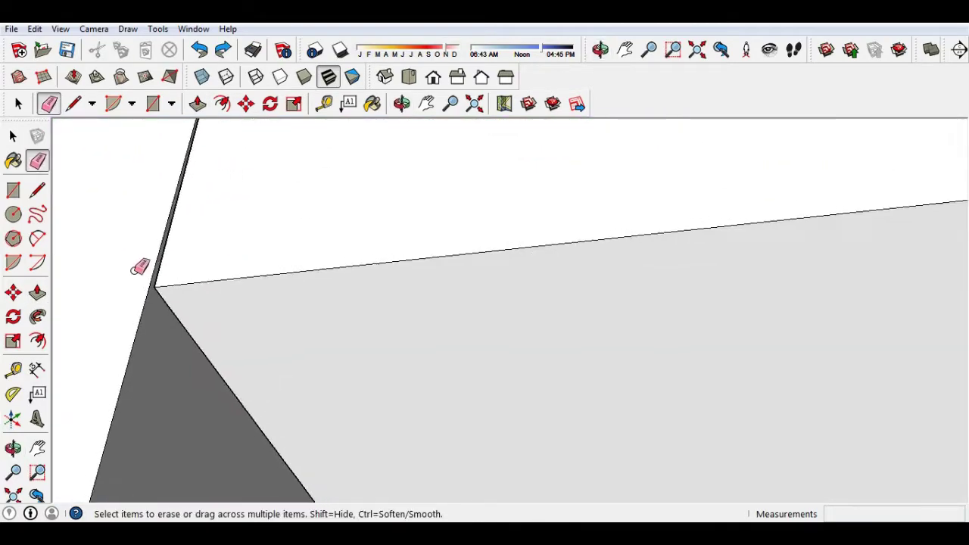
{"action": "mouse_move", "coordinate": [183, 354]}
{"action": "middle_mouse_down"}
{"action": "mouse_move", "coordinate": [190, 273]}
{"action": "mouse_move", "coordinate": [261, 189]}
{"action": "middle_mouse_up"}
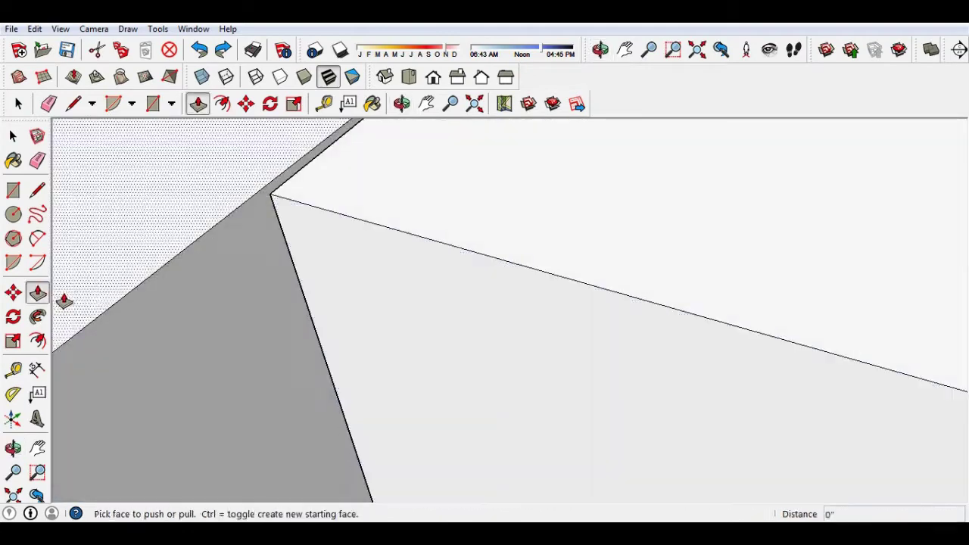
- Draw a line from the parapet wall corner, then erase it
{"action": "key", "text": "l"}
{"action": "left_click", "coordinate": [268, 193]}
{"action": "scroll", "coordinate": [269, 224], "scroll_direction": "down", "scroll_amount": 2}
{"action": "key", "text": "e"}
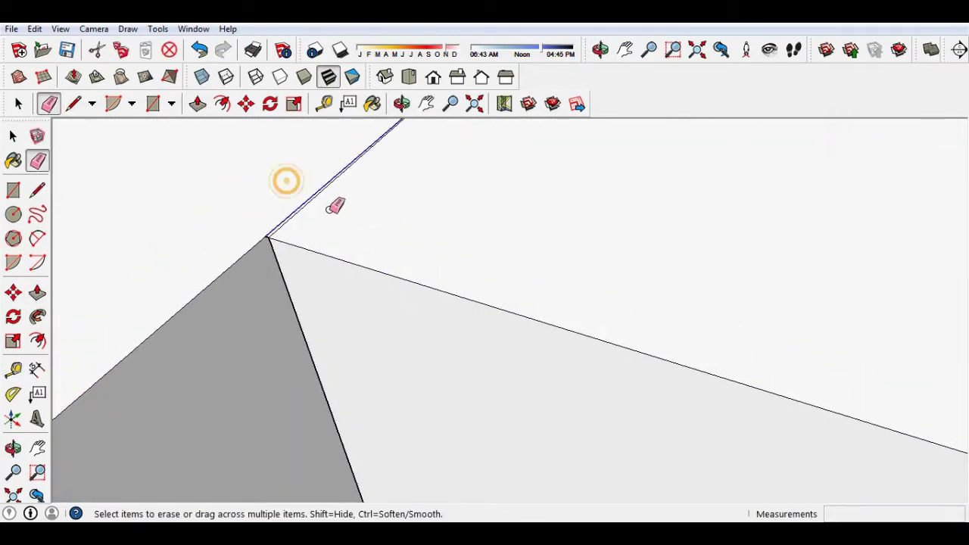
{"action": "left_click", "coordinate": [318, 193]}
{"action": "scroll", "coordinate": [283, 206], "scroll_direction": "down", "scroll_amount": 2}
{"action": "mouse_move", "coordinate": [268, 221]}
{"action": "middle_mouse_down"}
{"action": "mouse_move", "coordinate": [335, 231]}
{"action": "mouse_move", "coordinate": [303, 271]}
{"action": "mouse_move", "coordinate": [401, 298]}
{"action": "mouse_move", "coordinate": [301, 275]}
{"action": "middle_mouse_up"}
{"action": "scroll", "coordinate": [214, 204], "scroll_direction": "up", "scroll_amount": 3}
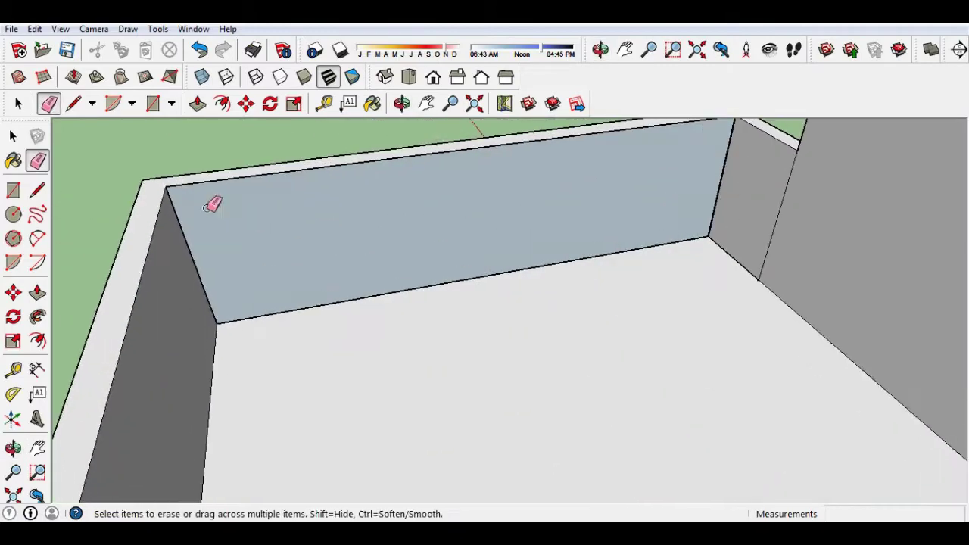
{"action": "middle_click_drag", "start_coordinate": [215, 203], "coordinate": [315, 238]}
- Try pushing the grey inner parapet wall face, then undo it
{"action": "key", "text": "p"}
{"action": "left_click", "coordinate": [435, 245]}
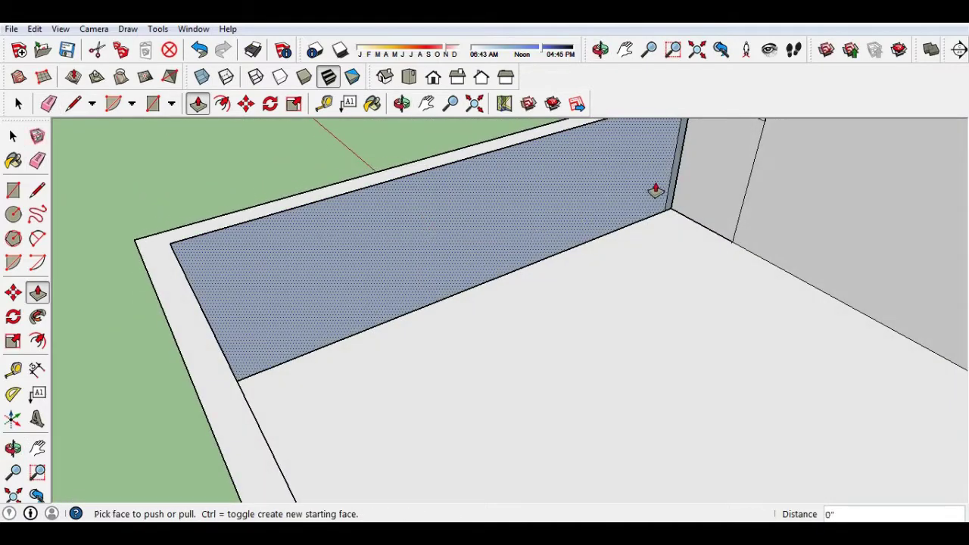
{"action": "left_click", "coordinate": [656, 190]}
{"action": "key", "text": "ctrl+z"}
{"action": "mouse_move", "coordinate": [526, 240]}
{"action": "middle_mouse_down"}
{"action": "mouse_move", "coordinate": [646, 325]}
{"action": "mouse_move", "coordinate": [679, 177]}
{"action": "middle_mouse_up"}
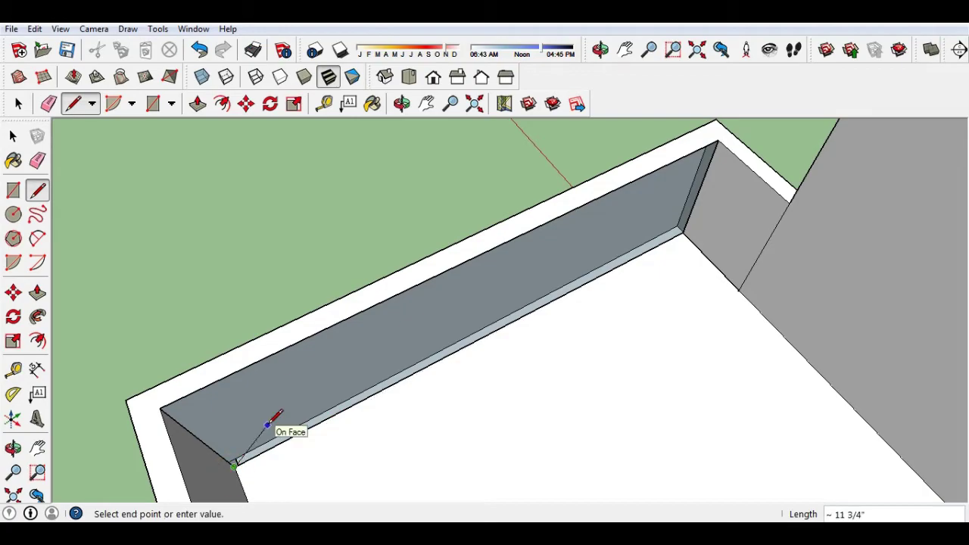
{"action": "middle_click_drag", "start_coordinate": [270, 420], "coordinate": [547, 357]}
{"action": "key", "text": "p"}
- Push the inner parapet wall face to 5 inches
{"action": "left_click", "coordinate": [498, 389]}
{"action": "mouse_move", "coordinate": [480, 381]}
{"action": "middle_mouse_down"}
{"action": "mouse_move", "coordinate": [486, 306]}
{"action": "mouse_move", "coordinate": [435, 333]}
{"action": "middle_mouse_up"}
{"action": "middle_click_drag", "start_coordinate": [163, 308], "coordinate": [342, 305]}
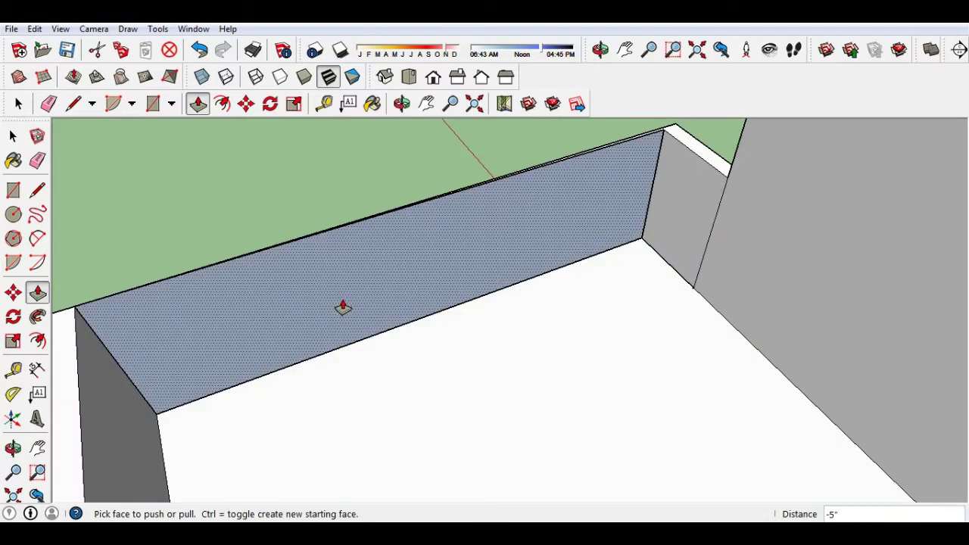
{"action": "left_click", "coordinate": [333, 282]}
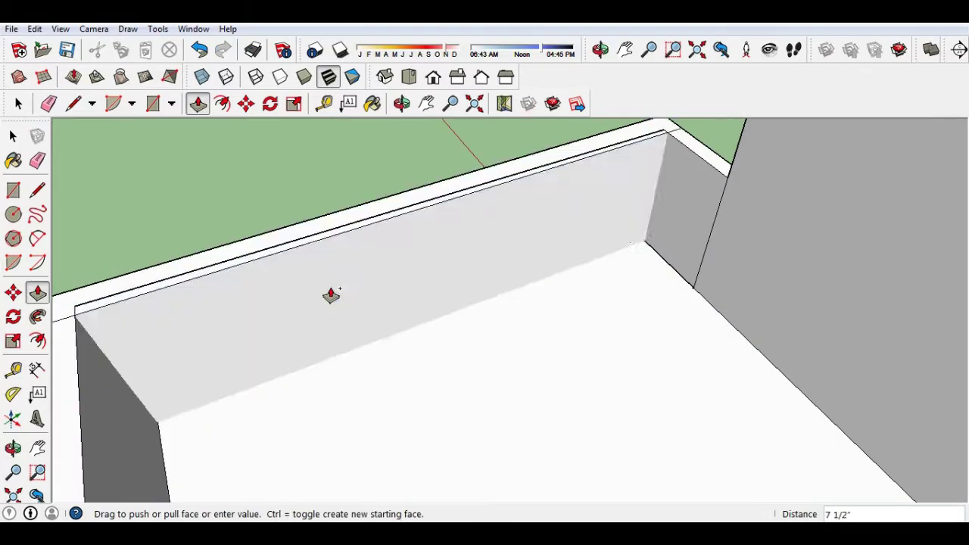
{"action": "left_click", "coordinate": [76, 304]}
{"action": "middle_click_drag", "start_coordinate": [85, 322], "coordinate": [199, 391]}
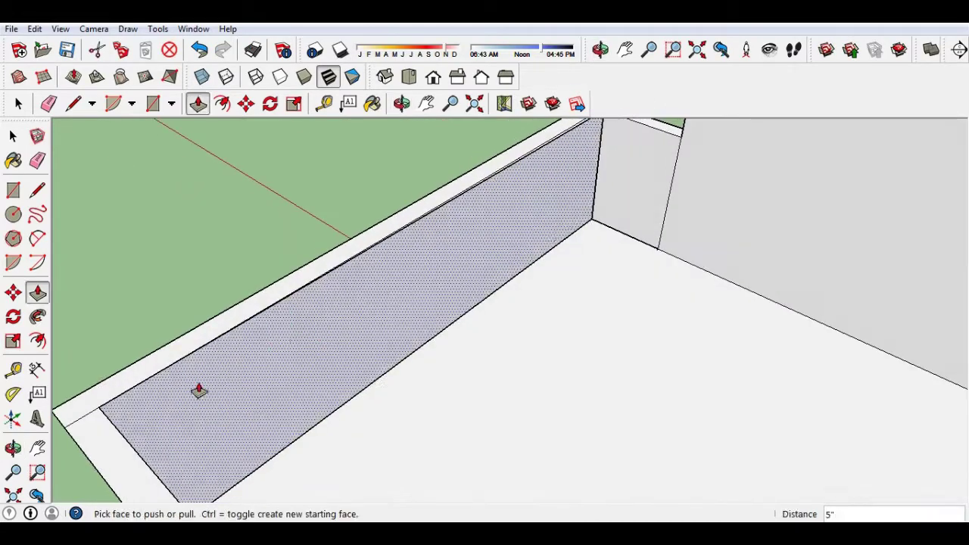
- Begin pushing the stair-room roof slab's edge back
{"action": "key", "text": "e"}
{"action": "middle_click_drag", "start_coordinate": [146, 413], "coordinate": [663, 189]}
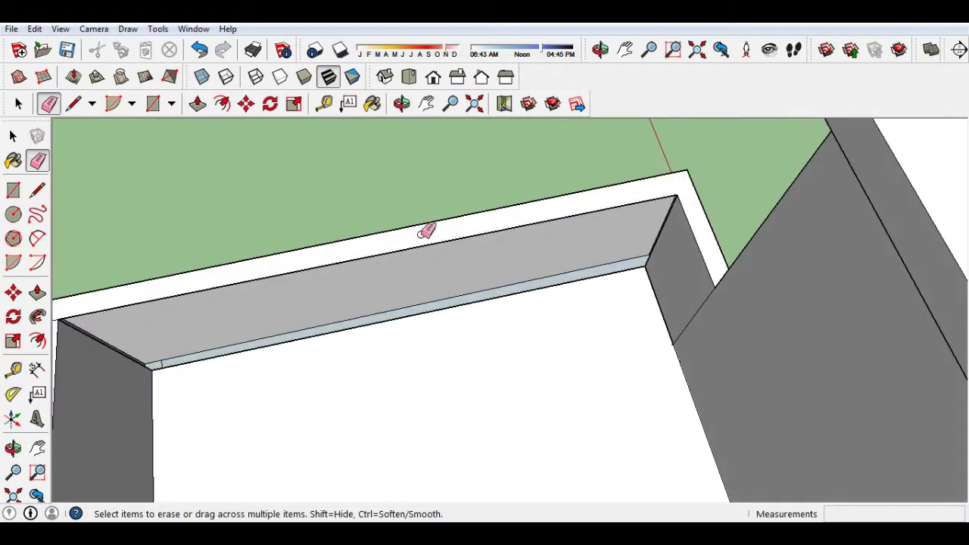
{"action": "mouse_move", "coordinate": [427, 232]}
{"action": "middle_mouse_down"}
{"action": "mouse_move", "coordinate": [490, 245]}
{"action": "mouse_move", "coordinate": [315, 240]}
{"action": "middle_mouse_up"}
{"action": "mouse_move", "coordinate": [379, 210]}
{"action": "middle_mouse_down"}
{"action": "mouse_move", "coordinate": [753, 288]}
{"action": "mouse_move", "coordinate": [605, 340]}
{"action": "mouse_move", "coordinate": [353, 383]}
{"action": "middle_mouse_up"}
{"action": "key", "text": "p"}
{"action": "left_click_drag", "start_coordinate": [353, 383], "coordinate": [293, 418]}
{"action": "mouse_move", "coordinate": [293, 417]}
{"action": "middle_mouse_down"}
{"action": "mouse_move", "coordinate": [240, 279]}
{"action": "mouse_move", "coordinate": [426, 417]}
{"action": "mouse_move", "coordinate": [813, 251]}
{"action": "mouse_move", "coordinate": [734, 228]}
{"action": "mouse_move", "coordinate": [718, 309]}
{"action": "middle_mouse_up"}
- Finish pushing the slab face down
{"action": "left_click", "coordinate": [734, 227]}
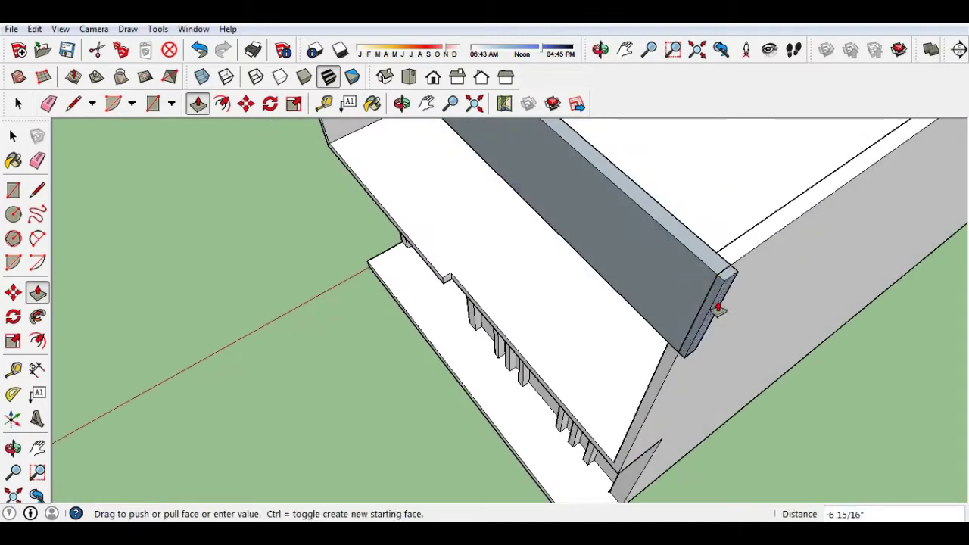
{"action": "left_click", "coordinate": [718, 274]}
{"action": "middle_click_drag", "start_coordinate": [717, 274], "coordinate": [595, 205]}
- Erase the diagonal and ledge edges at the parapet corner, undoing one extra erase
{"action": "key", "text": "r"}
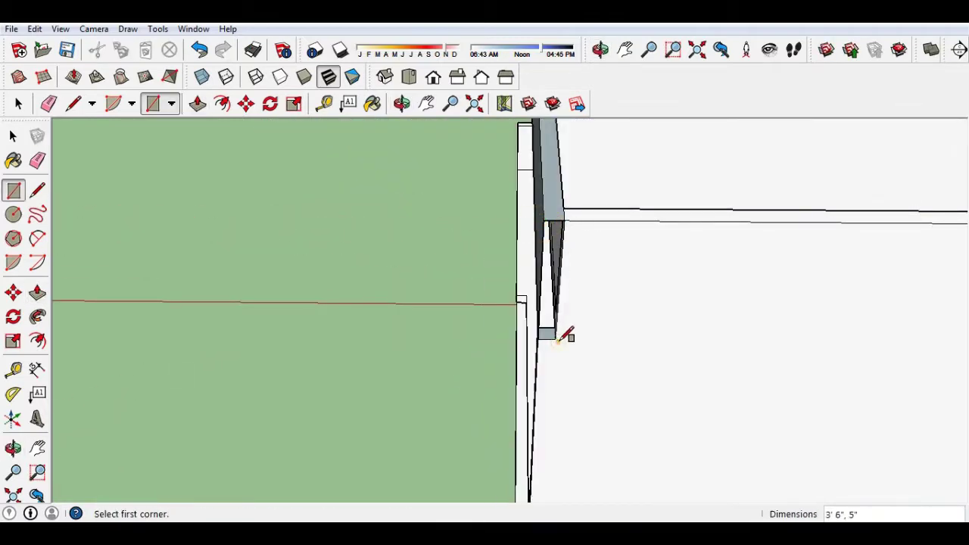
{"action": "middle_click_drag", "start_coordinate": [566, 335], "coordinate": [420, 270]}
{"action": "mouse_move", "coordinate": [373, 214]}
{"action": "middle_mouse_down"}
{"action": "mouse_move", "coordinate": [524, 184]}
{"action": "mouse_move", "coordinate": [353, 219]}
{"action": "mouse_move", "coordinate": [416, 209]}
{"action": "middle_mouse_up"}
{"action": "scroll", "coordinate": [416, 209], "scroll_direction": "up", "scroll_amount": 3}
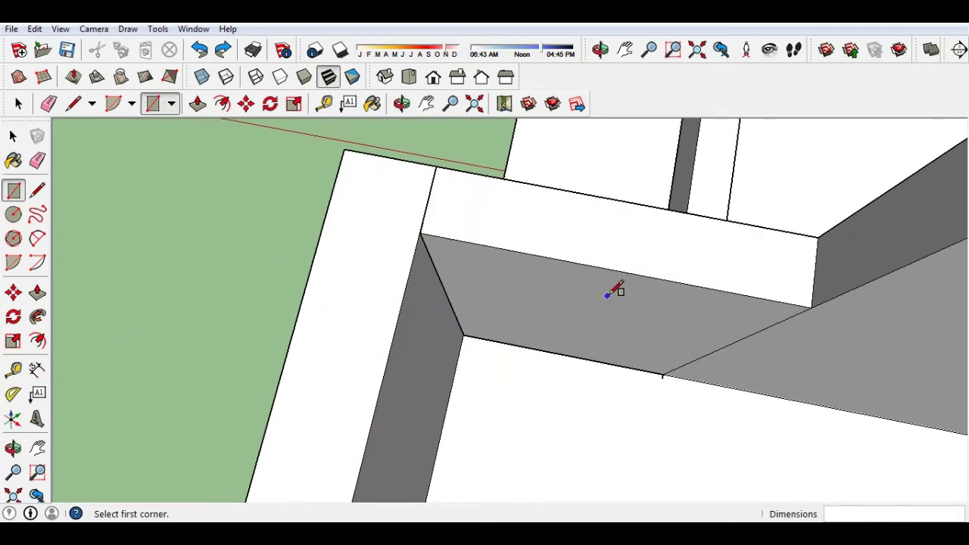
{"action": "left_click", "coordinate": [750, 337]}
{"action": "mouse_move", "coordinate": [749, 337]}
{"action": "middle_mouse_down"}
{"action": "mouse_move", "coordinate": [612, 281]}
{"action": "mouse_move", "coordinate": [681, 441]}
{"action": "middle_mouse_up"}
{"action": "mouse_move", "coordinate": [615, 397]}
{"action": "middle_mouse_down"}
{"action": "mouse_move", "coordinate": [584, 378]}
{"action": "mouse_move", "coordinate": [693, 422]}
{"action": "middle_mouse_up"}
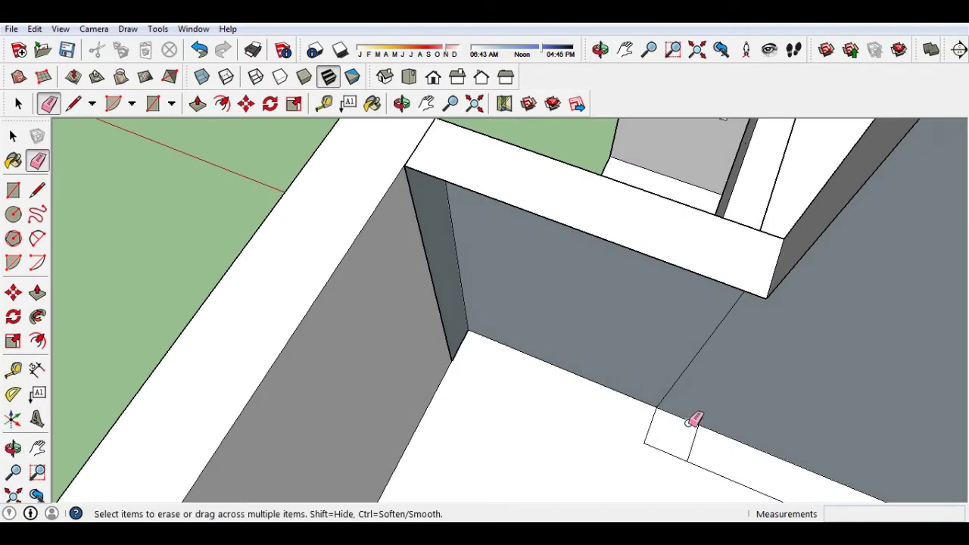
{"action": "left_click", "coordinate": [485, 195]}
{"action": "mouse_move", "coordinate": [674, 416]}
{"action": "middle_mouse_down"}
{"action": "mouse_move", "coordinate": [578, 348]}
{"action": "mouse_move", "coordinate": [589, 373]}
{"action": "mouse_move", "coordinate": [621, 325]}
{"action": "mouse_move", "coordinate": [543, 330]}
{"action": "mouse_move", "coordinate": [577, 305]}
{"action": "mouse_move", "coordinate": [466, 228]}
{"action": "mouse_move", "coordinate": [119, 216]}
{"action": "middle_mouse_up"}
{"action": "left_click", "coordinate": [590, 371]}
{"action": "key", "text": "ctrl+z"}
{"action": "scroll", "coordinate": [467, 228], "scroll_direction": "down", "scroll_amount": 5}
{"action": "scroll", "coordinate": [551, 184], "scroll_direction": "up", "scroll_amount": 3}
{"action": "scroll", "coordinate": [612, 211], "scroll_direction": "up", "scroll_amount": 3}
{"action": "scroll", "coordinate": [612, 211], "scroll_direction": "up", "scroll_amount": 2}
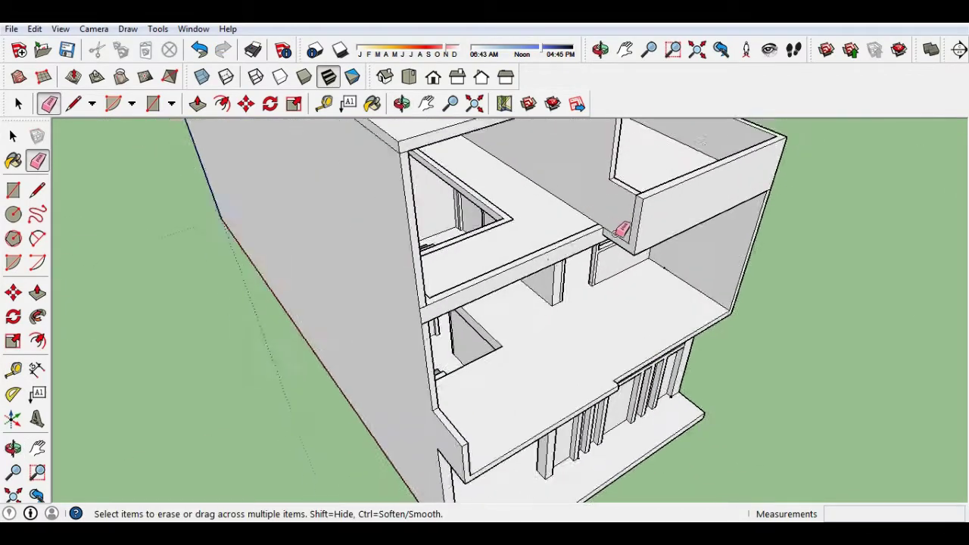
{"action": "scroll", "coordinate": [621, 216], "scroll_direction": "up", "scroll_amount": 3}
{"action": "scroll", "coordinate": [514, 204], "scroll_direction": "up", "scroll_amount": 2}
{"action": "scroll", "coordinate": [475, 194], "scroll_direction": "down", "scroll_amount": 5}
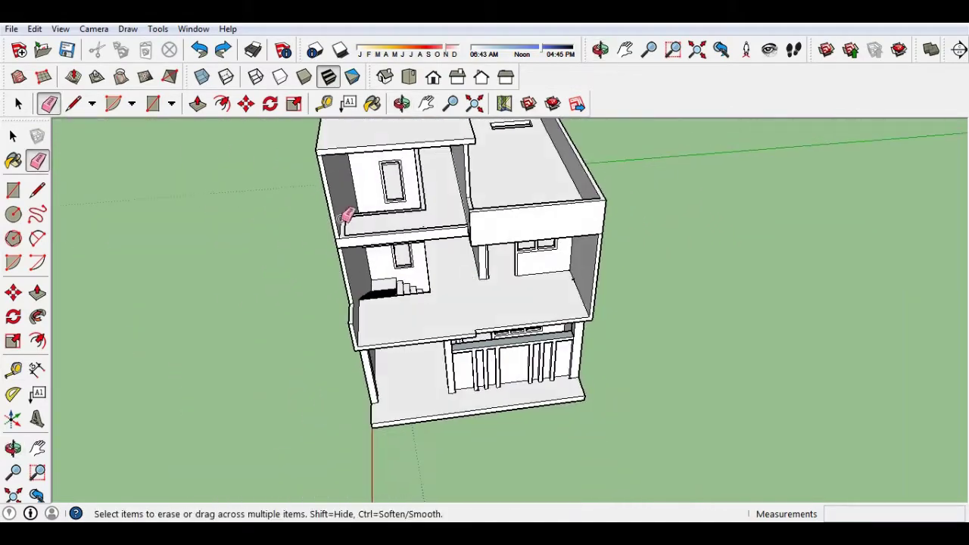
{"action": "scroll", "coordinate": [348, 227], "scroll_direction": "up", "scroll_amount": 5}
{"action": "scroll", "coordinate": [538, 191], "scroll_direction": "down", "scroll_amount": 2}
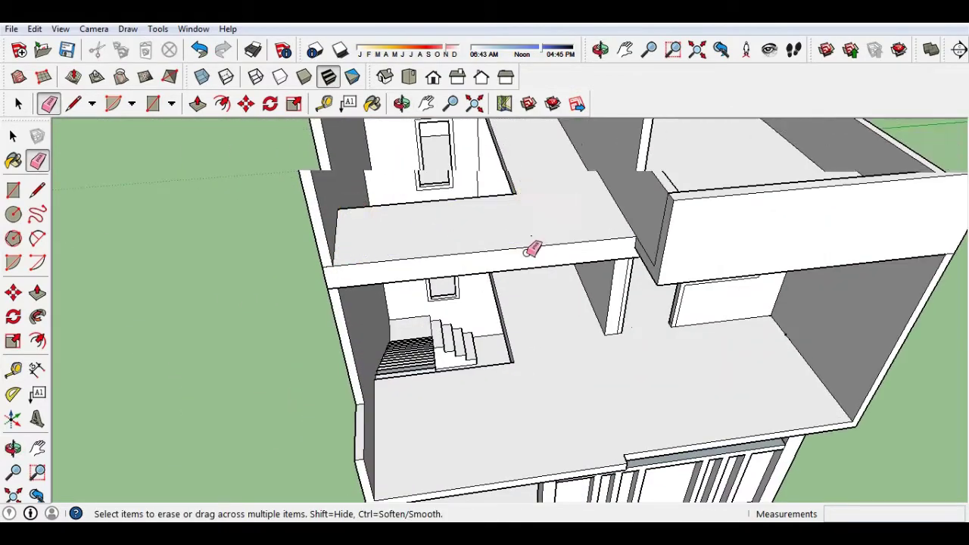
{"action": "scroll", "coordinate": [671, 245], "scroll_direction": "down", "scroll_amount": 3}
{"action": "scroll", "coordinate": [459, 211], "scroll_direction": "down", "scroll_amount": 2}
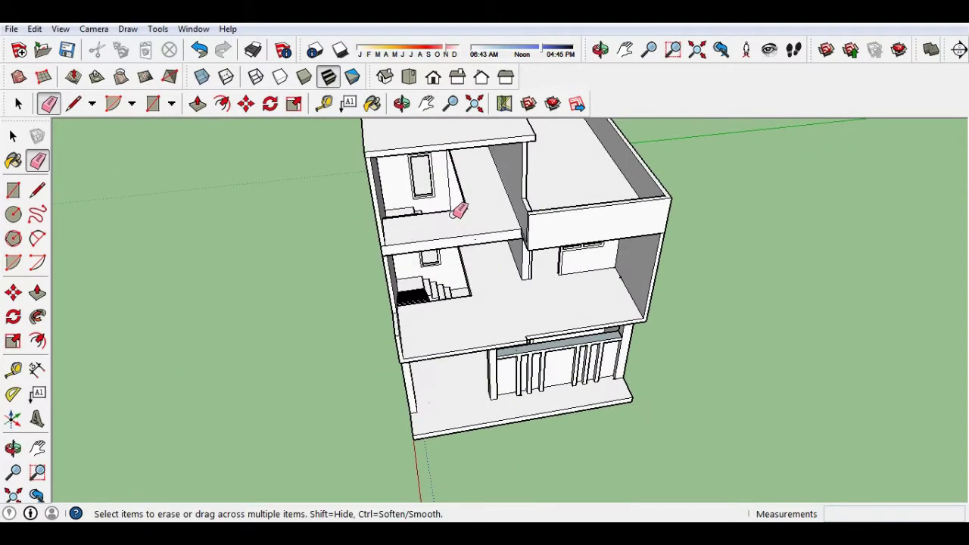
{"action": "scroll", "coordinate": [483, 291], "scroll_direction": "down", "scroll_amount": 1}
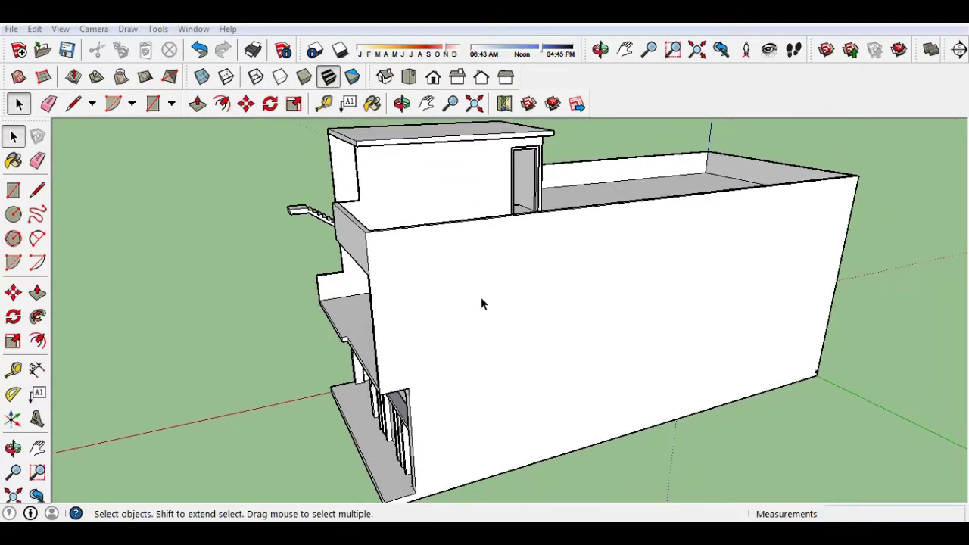
{"action": "scroll", "coordinate": [481, 297], "scroll_direction": "down", "scroll_amount": 2}
{"action": "mouse_move", "coordinate": [386, 314]}
{"action": "middle_mouse_down"}
{"action": "mouse_move", "coordinate": [613, 322]}
{"action": "mouse_move", "coordinate": [671, 340]}
{"action": "mouse_move", "coordinate": [495, 305]}
{"action": "mouse_move", "coordinate": [443, 267]}
{"action": "middle_mouse_up"}
{"action": "scroll", "coordinate": [465, 296], "scroll_direction": "up", "scroll_amount": 3}
{"action": "scroll", "coordinate": [464, 297], "scroll_direction": "down", "scroll_amount": 1}
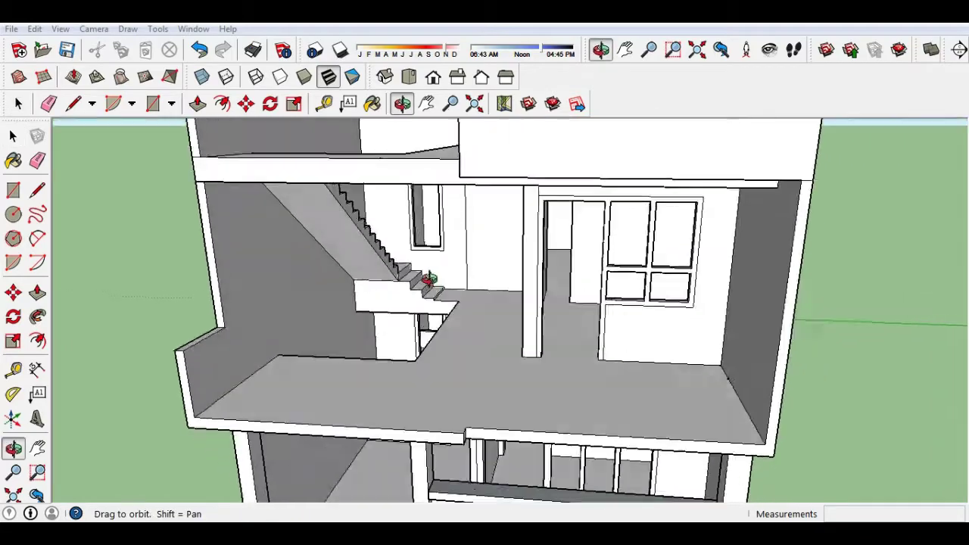
{"action": "scroll", "coordinate": [476, 340], "scroll_direction": "down", "scroll_amount": 1}
{"action": "scroll", "coordinate": [480, 341], "scroll_direction": "down", "scroll_amount": 1}
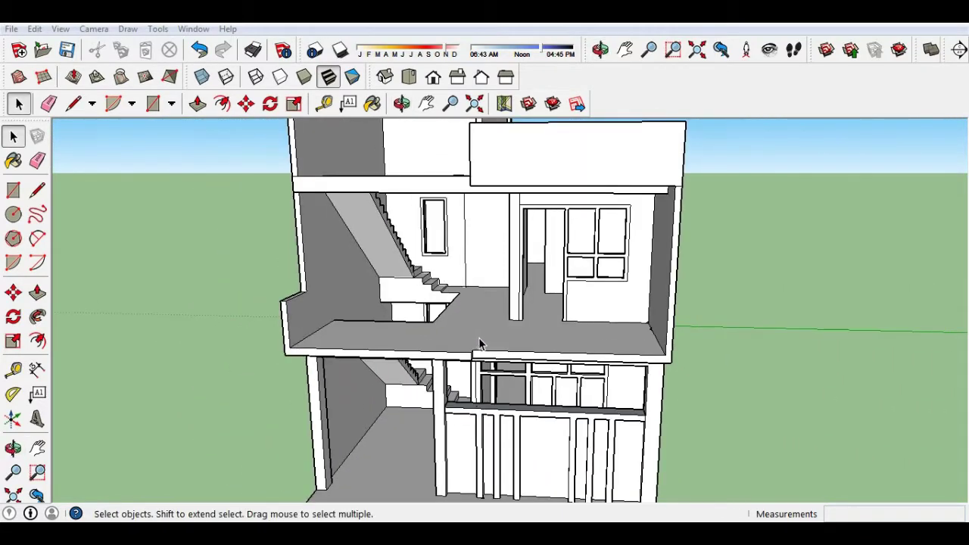
{"action": "scroll", "coordinate": [480, 341], "scroll_direction": "down", "scroll_amount": 1}
{"action": "mouse_move", "coordinate": [482, 259]}
{"action": "middle_mouse_down"}
{"action": "mouse_move", "coordinate": [396, 337]}
{"action": "mouse_move", "coordinate": [485, 295]}
{"action": "middle_mouse_up"}
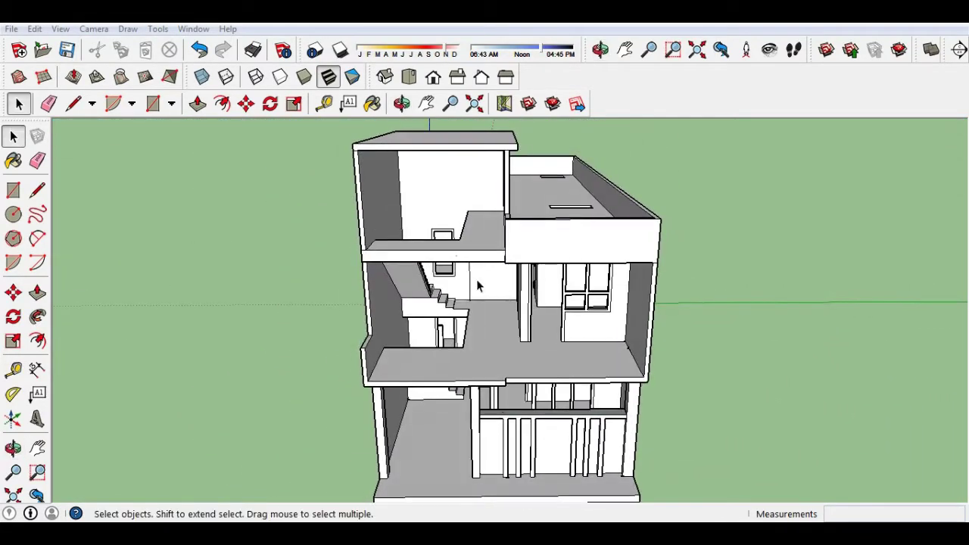
{"action": "scroll", "coordinate": [434, 255], "scroll_direction": "up", "scroll_amount": 2}
{"action": "mouse_move", "coordinate": [433, 255]}
{"action": "middle_mouse_down"}
{"action": "mouse_move", "coordinate": [524, 240]}
{"action": "mouse_move", "coordinate": [452, 266]}
{"action": "mouse_move", "coordinate": [455, 290]}
{"action": "middle_mouse_up"}
{"action": "mouse_move", "coordinate": [465, 328]}
{"action": "middle_mouse_down"}
{"action": "mouse_move", "coordinate": [432, 277]}
{"action": "mouse_move", "coordinate": [454, 288]}
{"action": "mouse_move", "coordinate": [471, 219]}
{"action": "mouse_move", "coordinate": [450, 189]}
{"action": "middle_mouse_up"}
{"action": "scroll", "coordinate": [471, 203], "scroll_direction": "up", "scroll_amount": 3}
{"action": "key", "text": "e"}
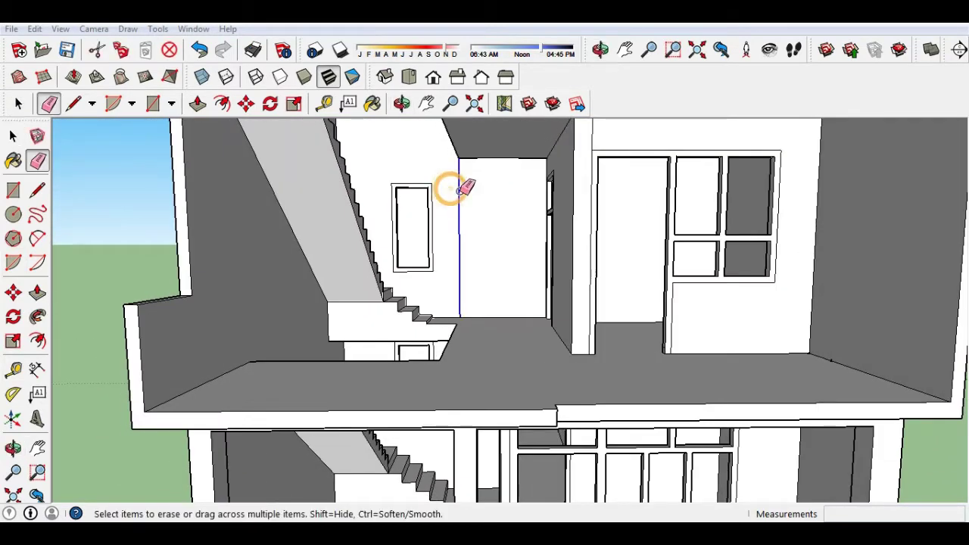
{"action": "left_click_drag", "start_coordinate": [450, 189], "coordinate": [459, 190]}
{"action": "mouse_move", "coordinate": [465, 188]}
{"action": "middle_mouse_down"}
{"action": "mouse_move", "coordinate": [421, 205]}
{"action": "mouse_move", "coordinate": [484, 238]}
{"action": "mouse_move", "coordinate": [485, 194]}
{"action": "middle_mouse_up"}
{"action": "key", "text": "ctrl+z"}
{"action": "scroll", "coordinate": [463, 186], "scroll_direction": "down", "scroll_amount": 2}
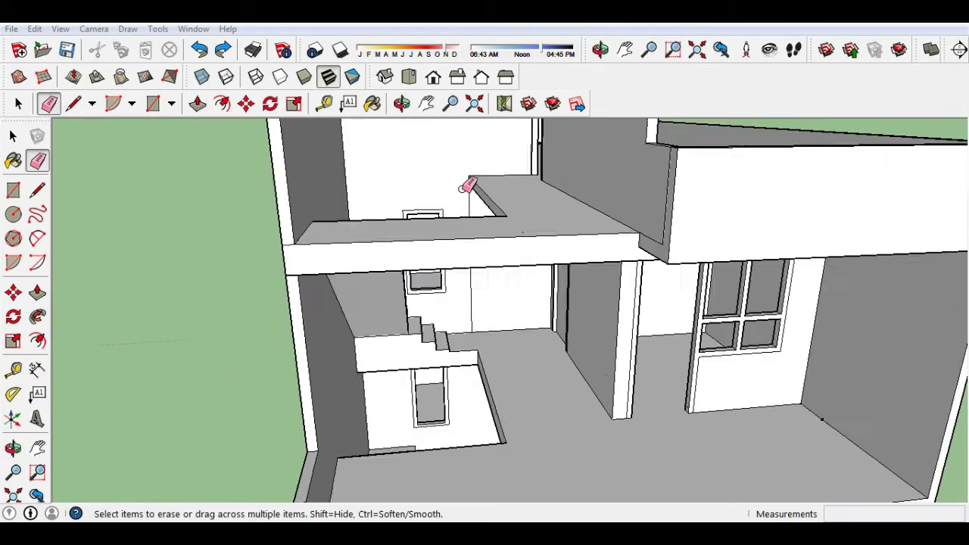
{"action": "scroll", "coordinate": [515, 310], "scroll_direction": "down", "scroll_amount": 3}
{"action": "scroll", "coordinate": [515, 310], "scroll_direction": "up", "scroll_amount": 2}
{"action": "scroll", "coordinate": [548, 363], "scroll_direction": "down", "scroll_amount": 2}
{"action": "mouse_move", "coordinate": [525, 341]}
{"action": "middle_mouse_down"}
{"action": "mouse_move", "coordinate": [463, 381]}
{"action": "mouse_move", "coordinate": [394, 326]}
{"action": "mouse_move", "coordinate": [385, 351]}
{"action": "mouse_move", "coordinate": [394, 350]}
{"action": "mouse_move", "coordinate": [379, 328]}
{"action": "middle_mouse_up"}
{"action": "scroll", "coordinate": [393, 327], "scroll_direction": "down", "scroll_amount": 2}
{"action": "scroll", "coordinate": [345, 258], "scroll_direction": "up", "scroll_amount": 1}
{"action": "mouse_move", "coordinate": [493, 243]}
{"action": "middle_mouse_down"}
{"action": "mouse_move", "coordinate": [508, 288]}
{"action": "mouse_move", "coordinate": [489, 290]}
{"action": "middle_mouse_up"}
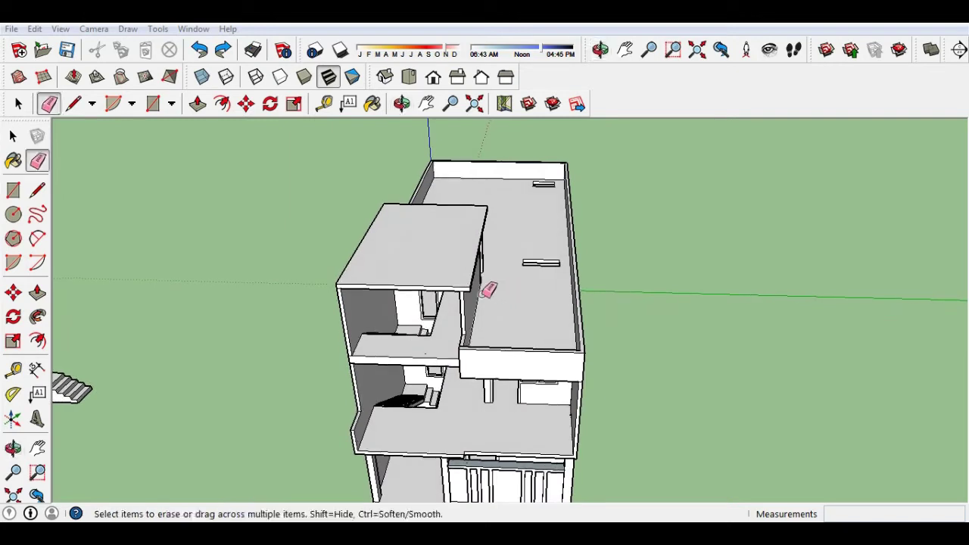
- Offset the stair-room roof face's outline inward to create a rim
{"action": "left_click", "coordinate": [39, 341]}
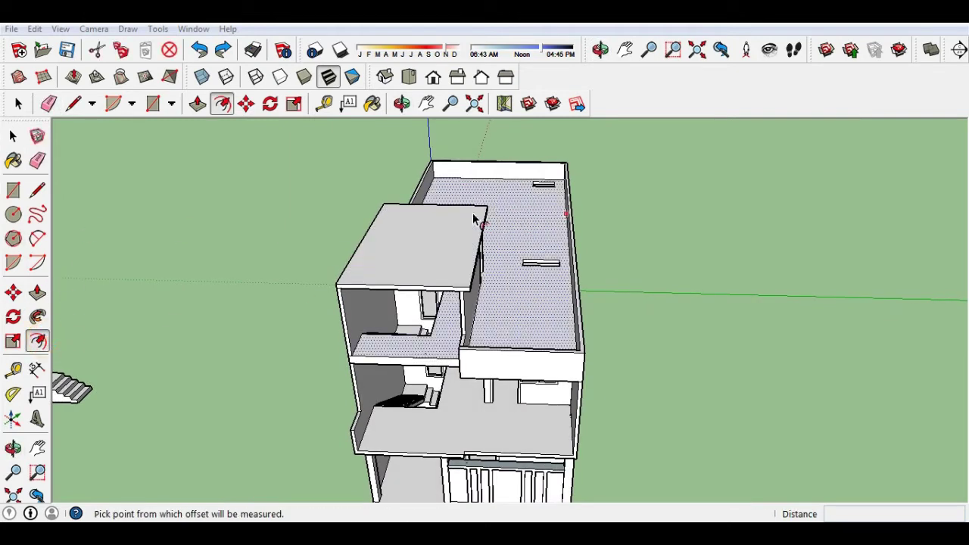
{"action": "left_click", "coordinate": [429, 219]}
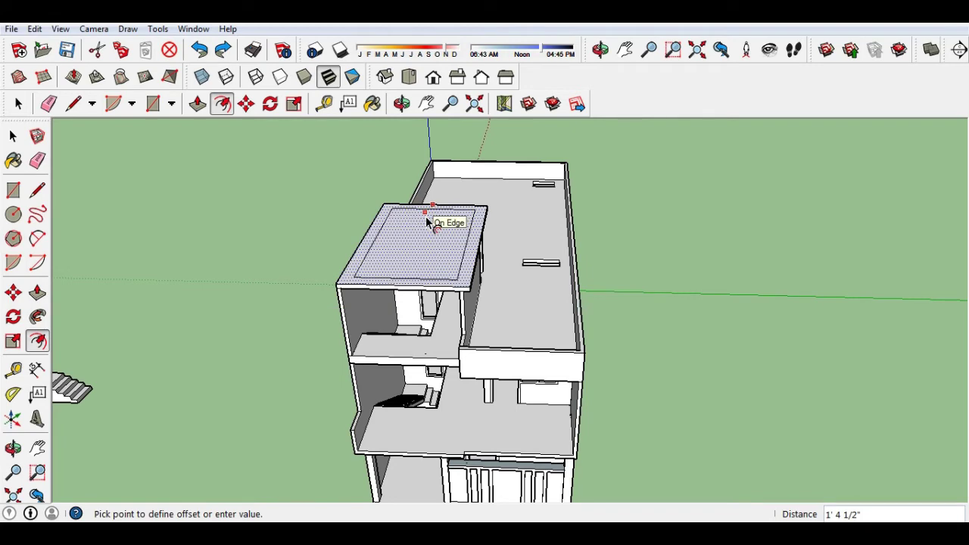
{"action": "key", "text": "Return"}
{"action": "middle_click_drag", "start_coordinate": [426, 221], "coordinate": [391, 312]}
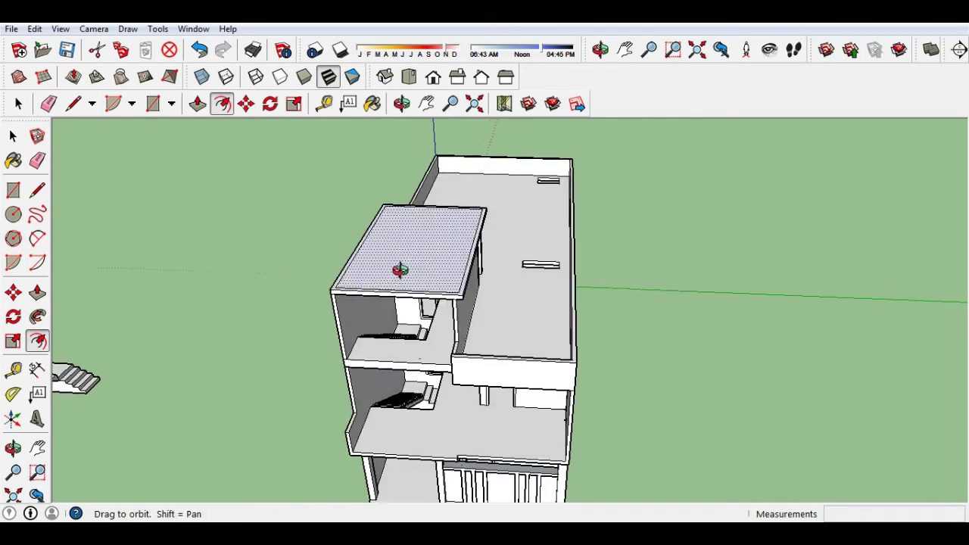
- Pull the stair-room roof's outer rim up 2' into a parapet
{"action": "key", "text": "p"}
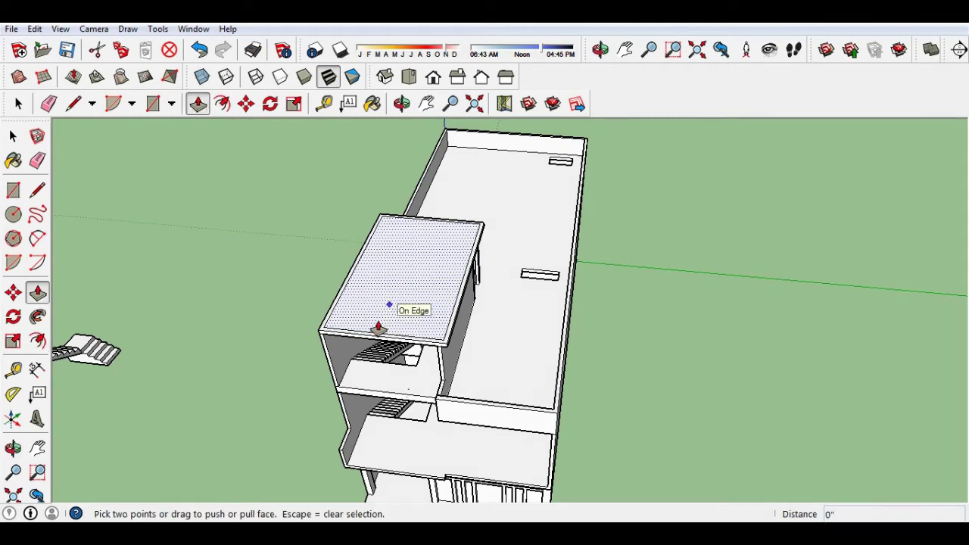
{"action": "scroll", "coordinate": [339, 331], "scroll_direction": "up", "scroll_amount": 2}
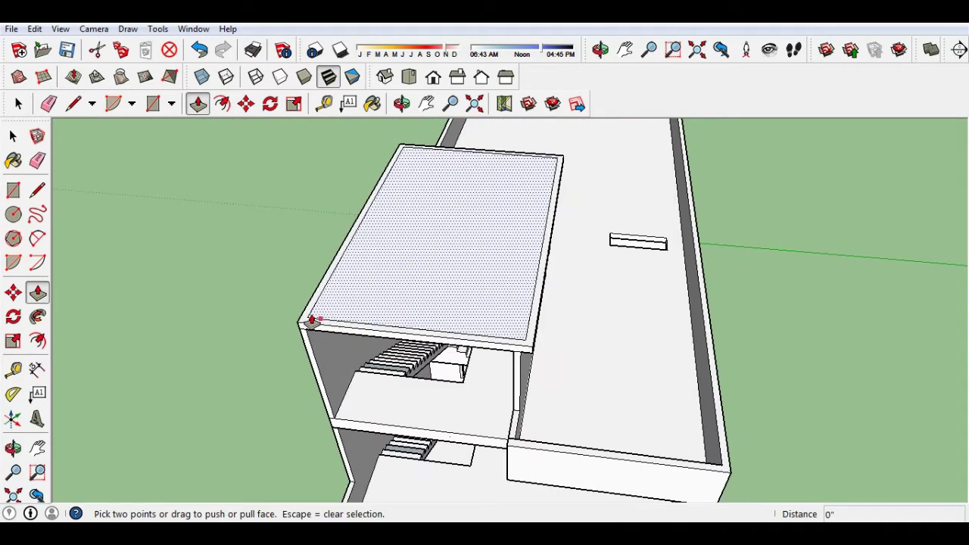
{"action": "scroll", "coordinate": [305, 322], "scroll_direction": "up", "scroll_amount": 1}
{"action": "scroll", "coordinate": [301, 327], "scroll_direction": "up", "scroll_amount": 2}
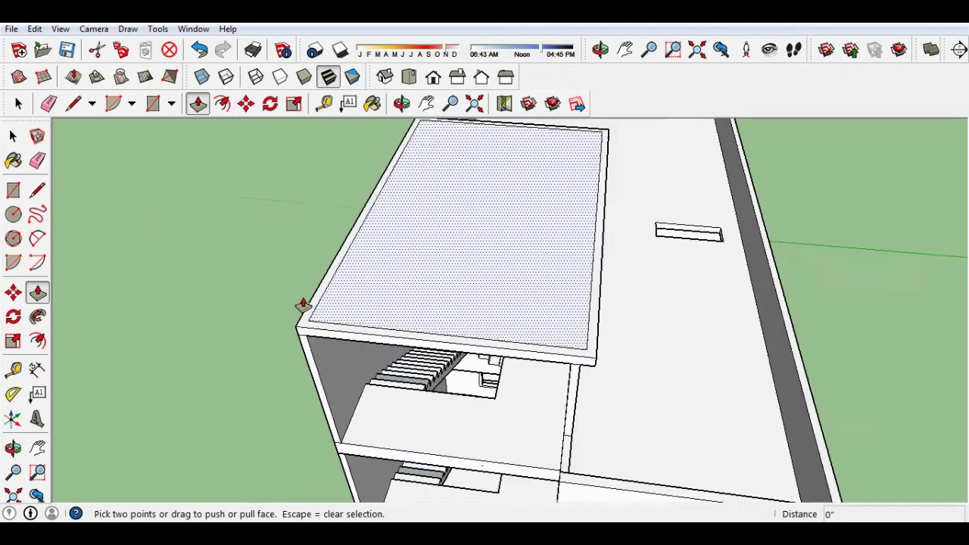
{"action": "scroll", "coordinate": [303, 307], "scroll_direction": "up", "scroll_amount": 3}
{"action": "scroll", "coordinate": [446, 310], "scroll_direction": "down", "scroll_amount": 1}
{"action": "scroll", "coordinate": [432, 288], "scroll_direction": "down", "scroll_amount": 2}
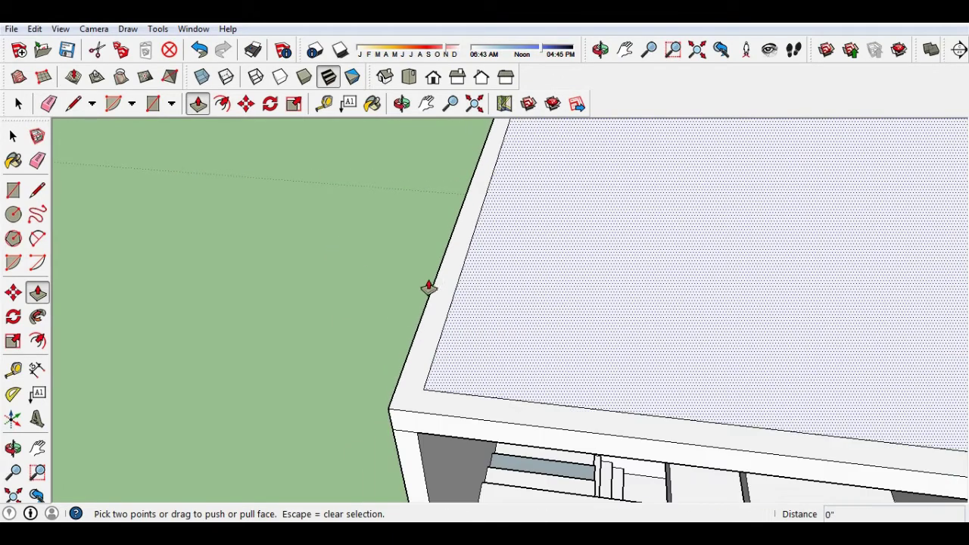
{"action": "scroll", "coordinate": [424, 330], "scroll_direction": "down", "scroll_amount": 2}
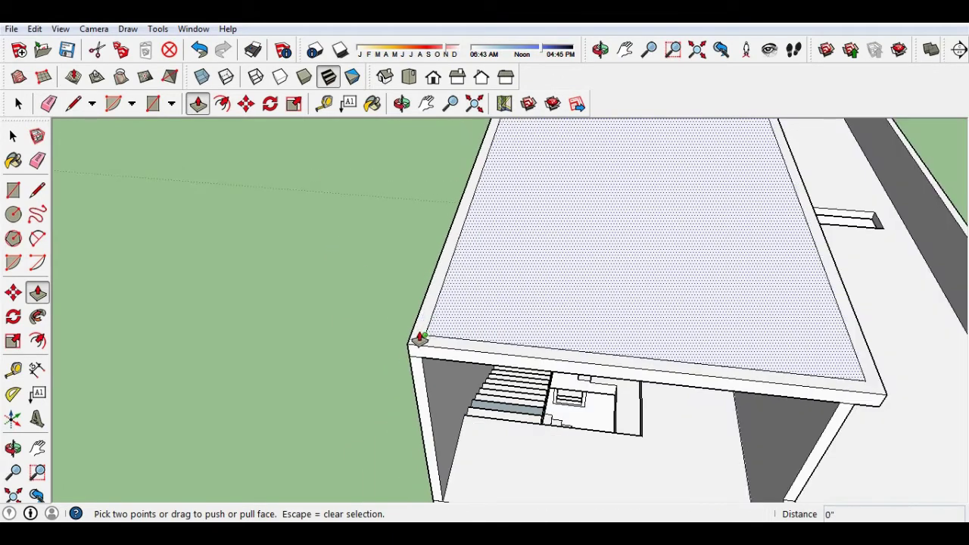
{"action": "key", "text": "Escape"}
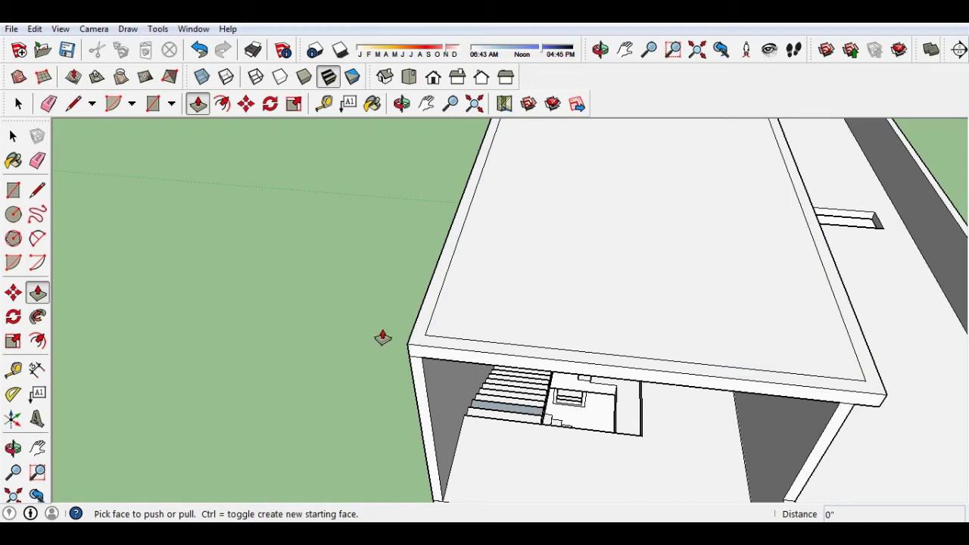
{"action": "left_click", "coordinate": [419, 344]}
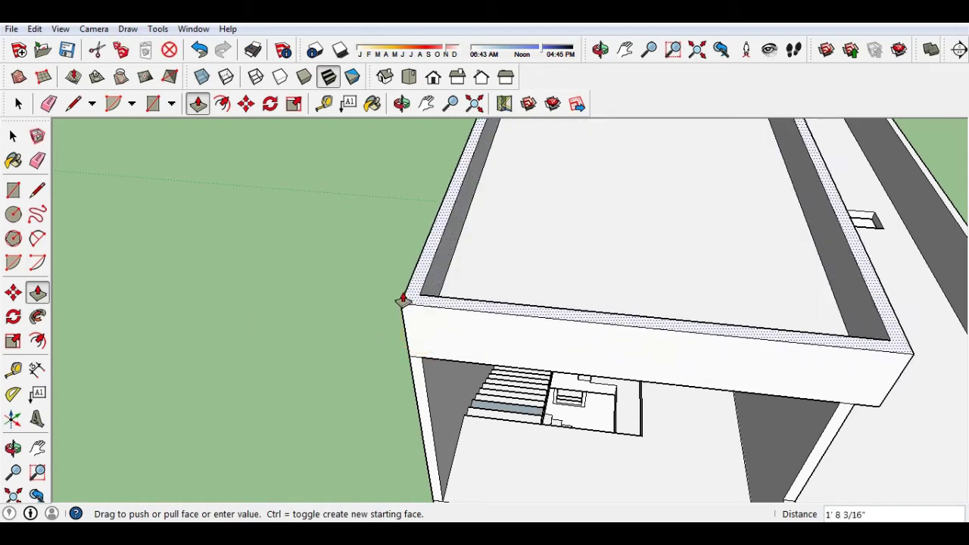
{"action": "scroll", "coordinate": [402, 299], "scroll_direction": "down", "scroll_amount": 2}
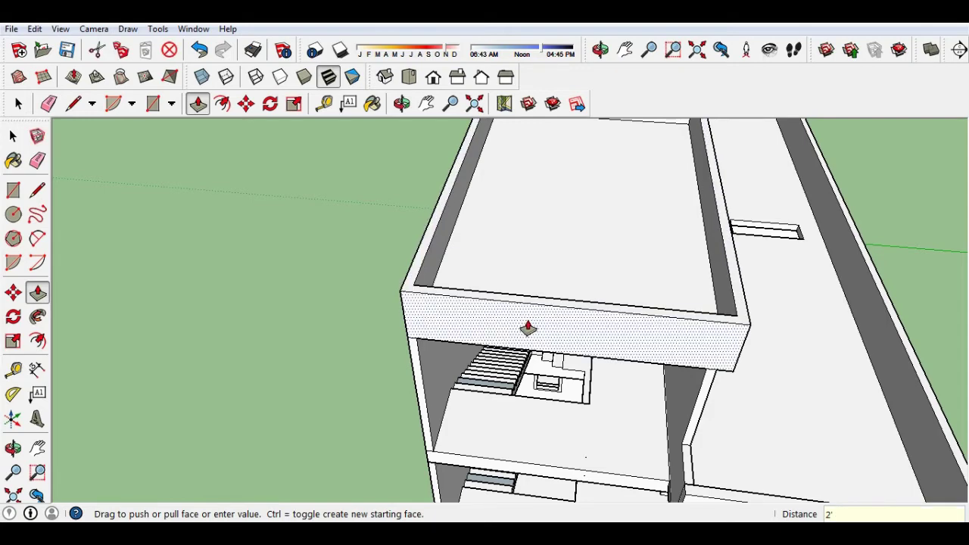
- Orbit in close to inspect the front of the parapet and exterior wall
{"action": "mouse_move", "coordinate": [526, 324]}
{"action": "middle_mouse_down"}
{"action": "mouse_move", "coordinate": [502, 217]}
{"action": "mouse_move", "coordinate": [478, 217]}
{"action": "middle_mouse_up"}
{"action": "scroll", "coordinate": [478, 218], "scroll_direction": "up", "scroll_amount": 3}
{"action": "scroll", "coordinate": [363, 202], "scroll_direction": "up", "scroll_amount": 2}
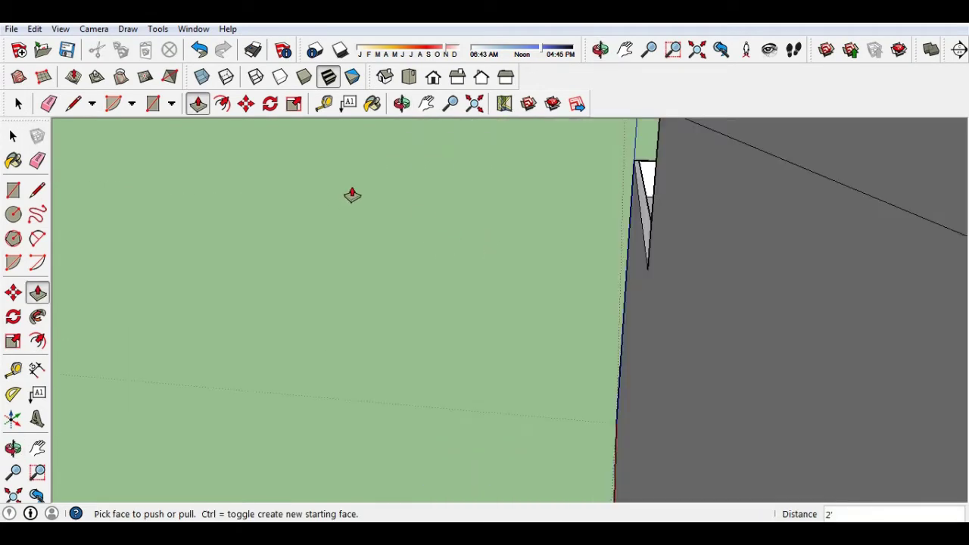
{"action": "scroll", "coordinate": [240, 219], "scroll_direction": "down", "scroll_amount": 2}
{"action": "scroll", "coordinate": [261, 227], "scroll_direction": "down", "scroll_amount": 1}
{"action": "middle_click_drag", "start_coordinate": [261, 227], "coordinate": [366, 219]}
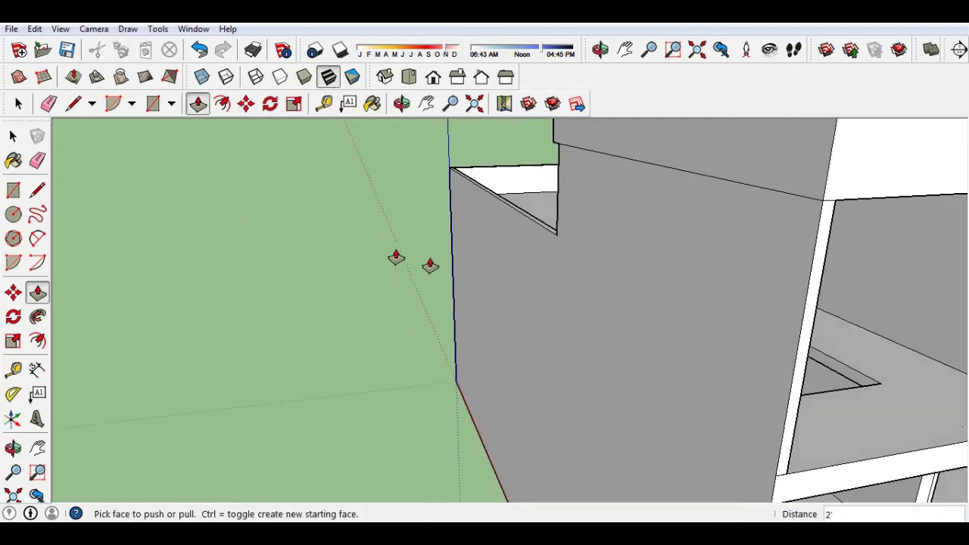
{"action": "key", "text": "e"}
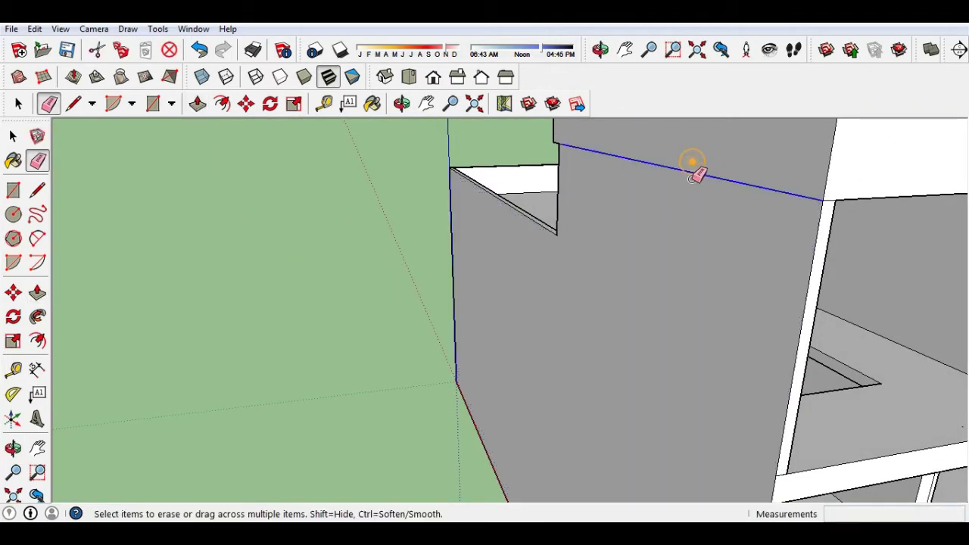
{"action": "mouse_move", "coordinate": [698, 168]}
{"action": "middle_mouse_down"}
{"action": "mouse_move", "coordinate": [682, 195]}
{"action": "mouse_move", "coordinate": [534, 176]}
{"action": "mouse_move", "coordinate": [538, 208]}
{"action": "mouse_move", "coordinate": [625, 391]}
{"action": "mouse_move", "coordinate": [431, 283]}
{"action": "mouse_move", "coordinate": [359, 272]}
{"action": "mouse_move", "coordinate": [485, 280]}
{"action": "mouse_move", "coordinate": [422, 204]}
{"action": "mouse_move", "coordinate": [550, 329]}
{"action": "mouse_move", "coordinate": [385, 219]}
{"action": "mouse_move", "coordinate": [396, 303]}
{"action": "mouse_move", "coordinate": [395, 285]}
{"action": "mouse_move", "coordinate": [430, 336]}
{"action": "mouse_move", "coordinate": [638, 364]}
{"action": "mouse_move", "coordinate": [617, 364]}
{"action": "mouse_move", "coordinate": [701, 285]}
{"action": "mouse_move", "coordinate": [693, 315]}
{"action": "middle_mouse_up"}
{"action": "mouse_move", "coordinate": [693, 315]}
{"action": "left_mouse_down"}
{"action": "mouse_move", "coordinate": [575, 303]}
{"action": "mouse_move", "coordinate": [684, 368]}
{"action": "mouse_move", "coordinate": [336, 296]}
{"action": "mouse_move", "coordinate": [525, 318]}
{"action": "mouse_move", "coordinate": [620, 309]}
{"action": "mouse_move", "coordinate": [587, 386]}
{"action": "left_mouse_up"}
{"action": "scroll", "coordinate": [336, 296], "scroll_direction": "up", "scroll_amount": 2}
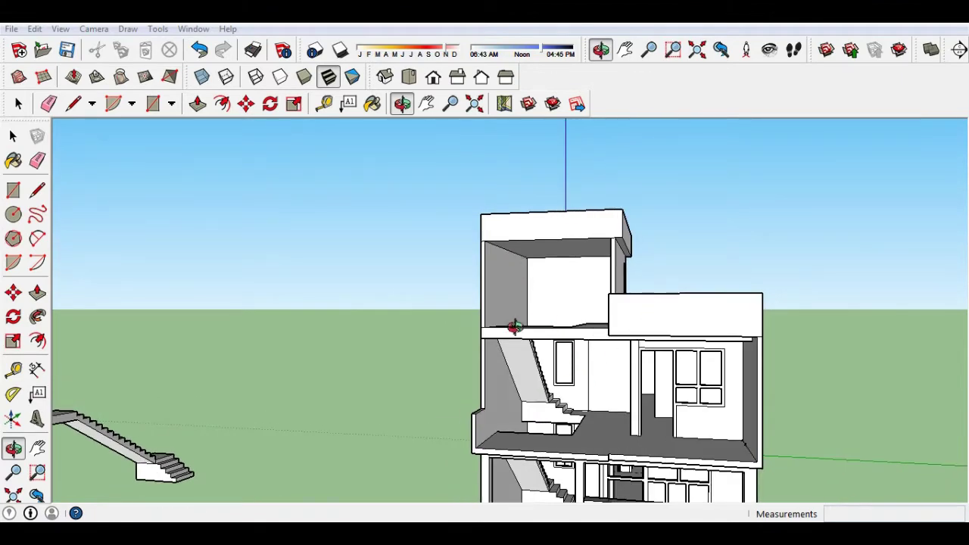